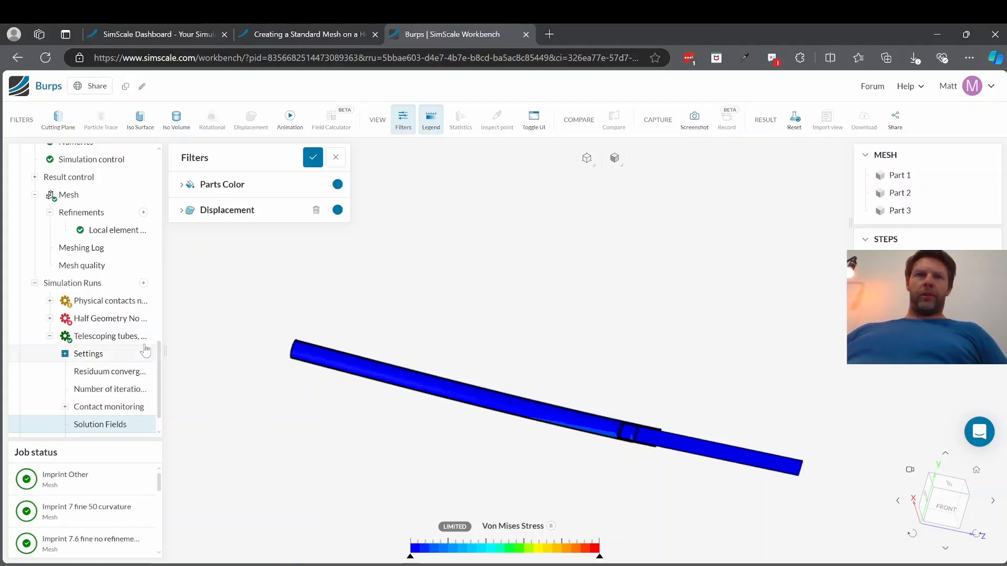
Step: Open the simulation's mesh settings and examine the Imprint 0.5 mm mesh around the tube joint
scroll(140, 349, down, 1)
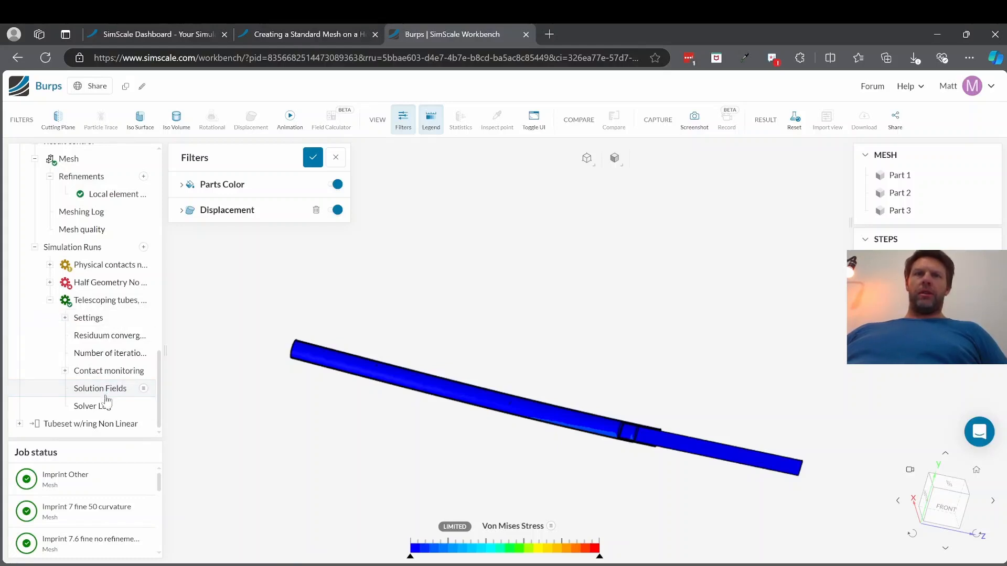
scroll(113, 245, up, 2)
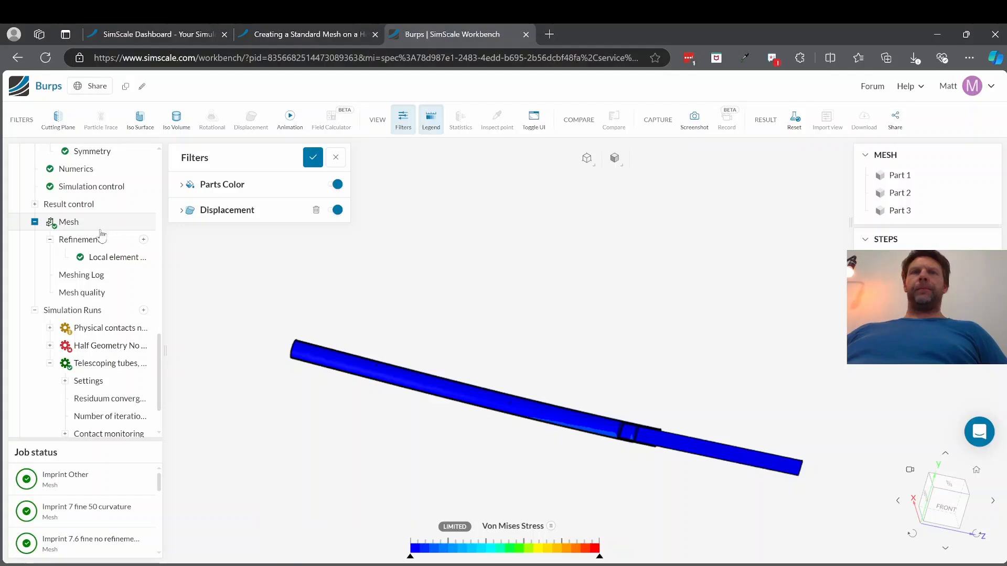
click(96, 225)
click(281, 184)
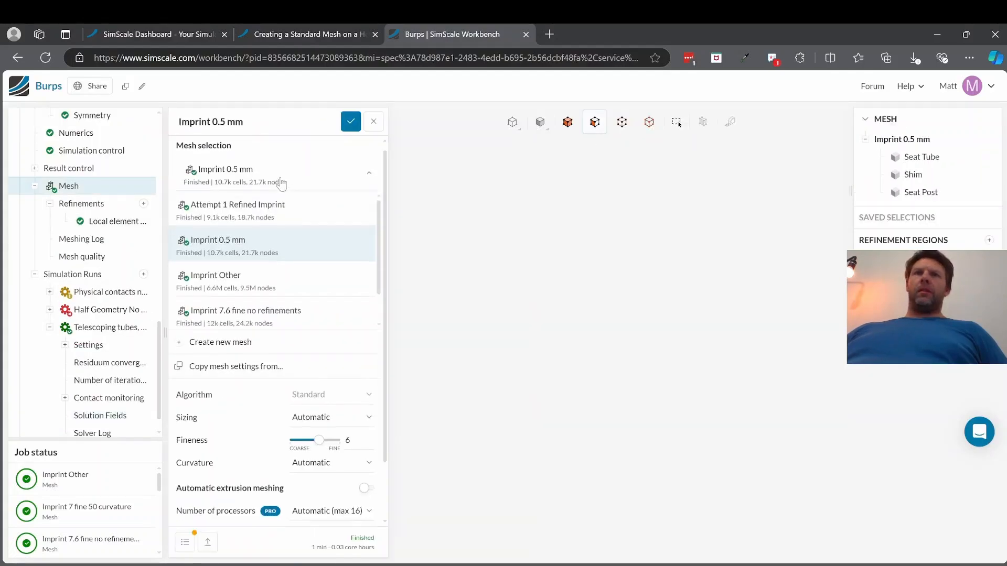
scroll(225, 210, down, 2)
scroll(222, 212, up, 1)
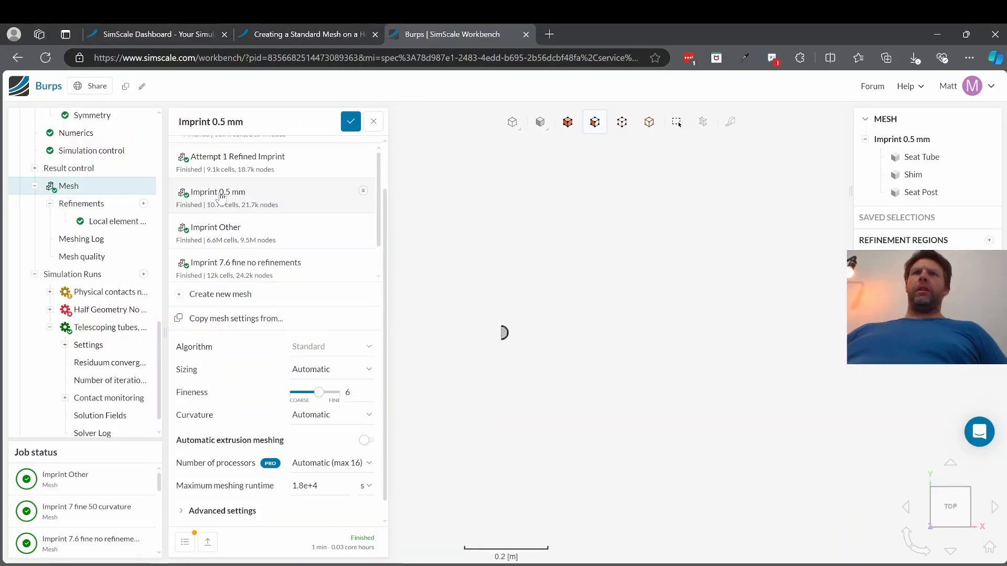
drag(501, 367, 527, 328)
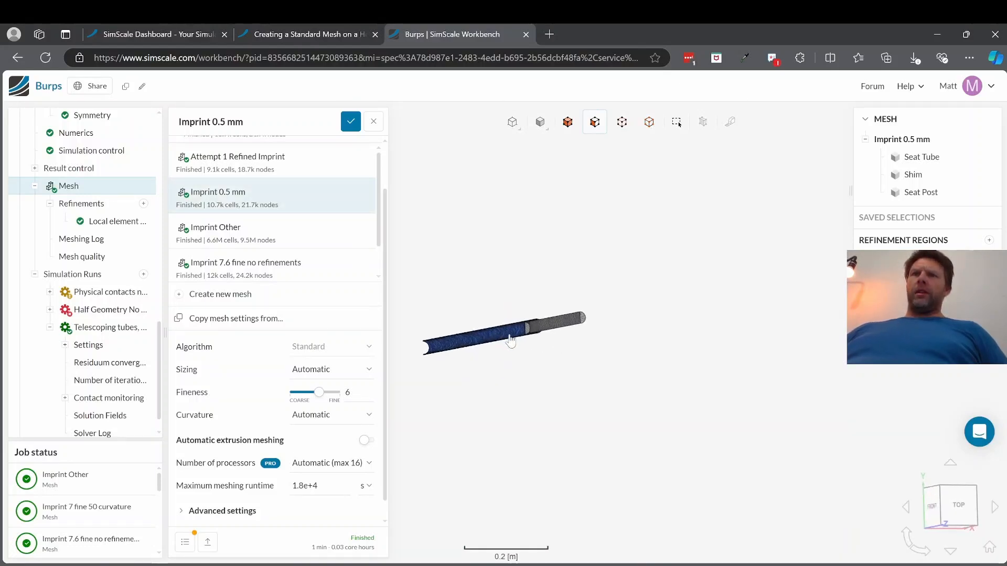
scroll(510, 341, up, 8)
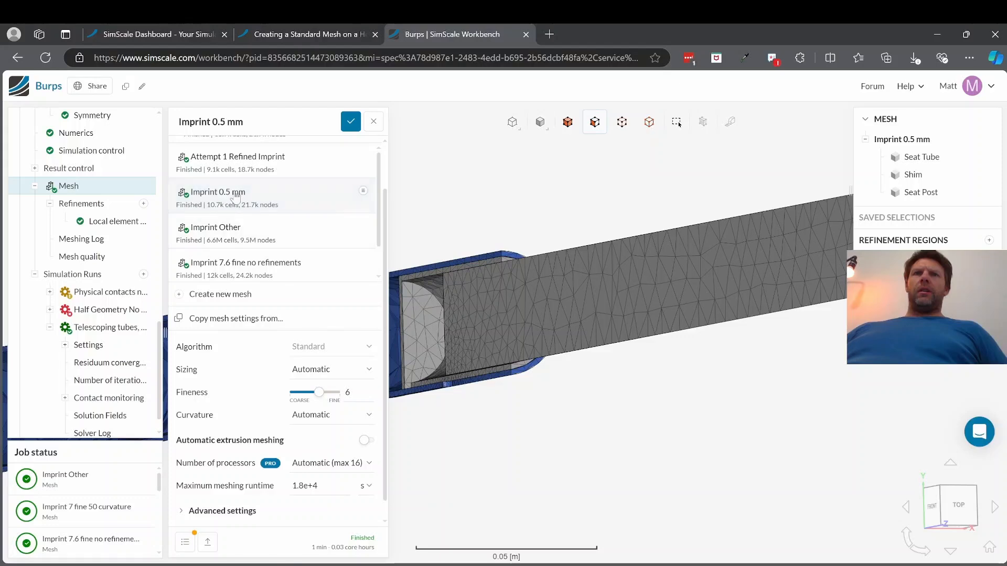
Step: Switch to the Imprint Other mesh and review the settings of its Shim and Local element size 2 refinements
click(223, 233)
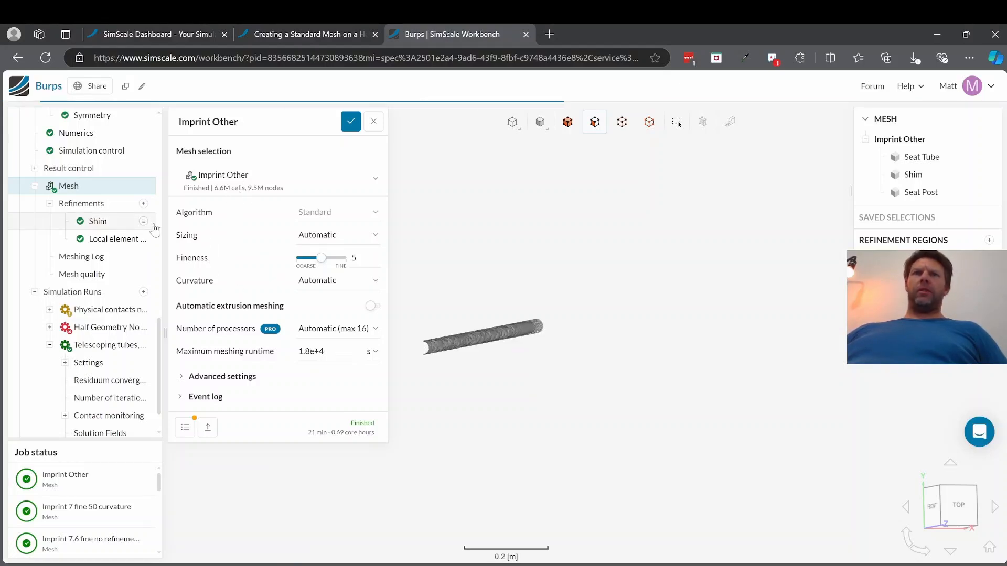
click(110, 227)
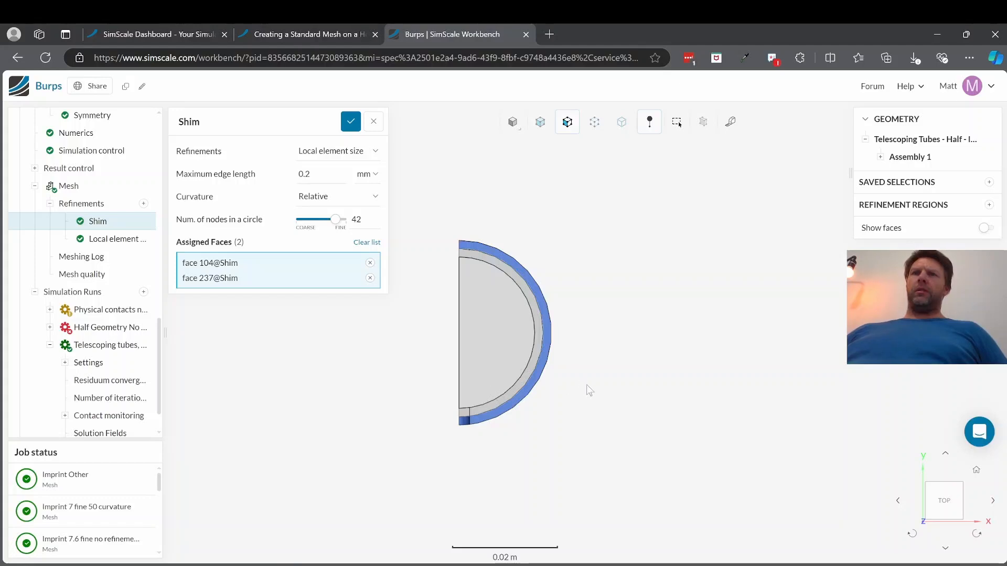
drag(586, 385, 555, 390)
scroll(505, 408, up, 2)
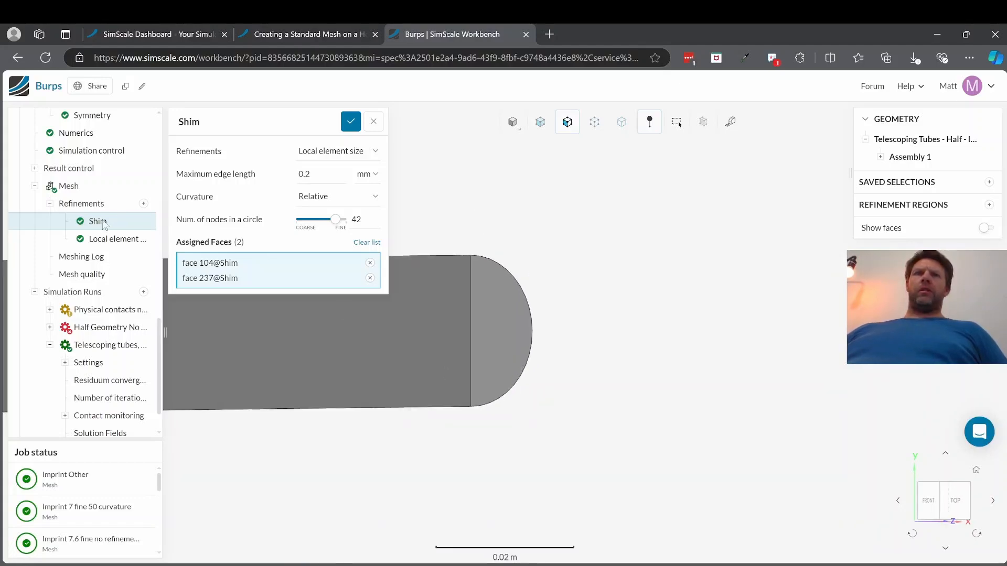
click(109, 241)
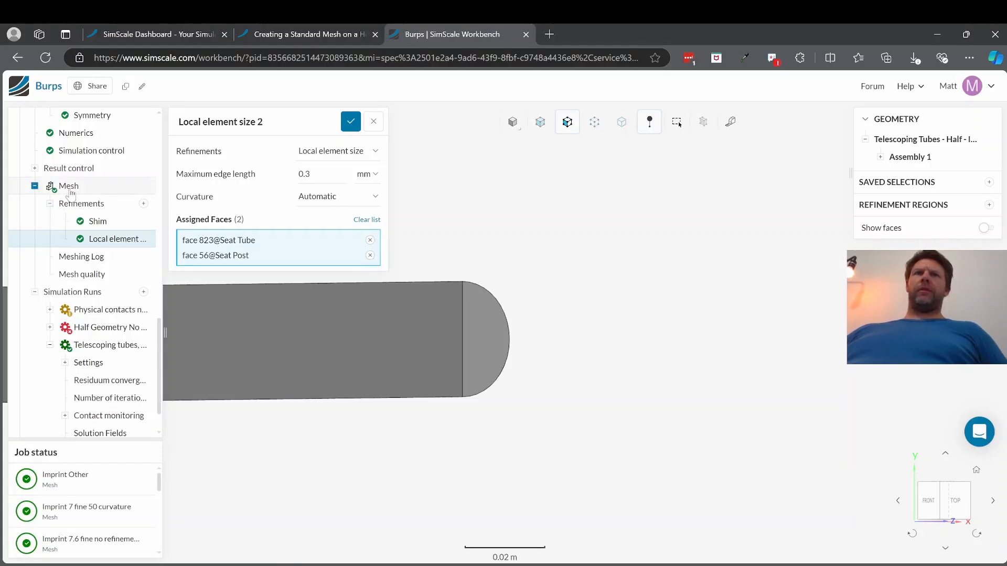
Step: Examine the Imprint Other mesh closely where the seat post, shim and seat tube overlap
click(70, 187)
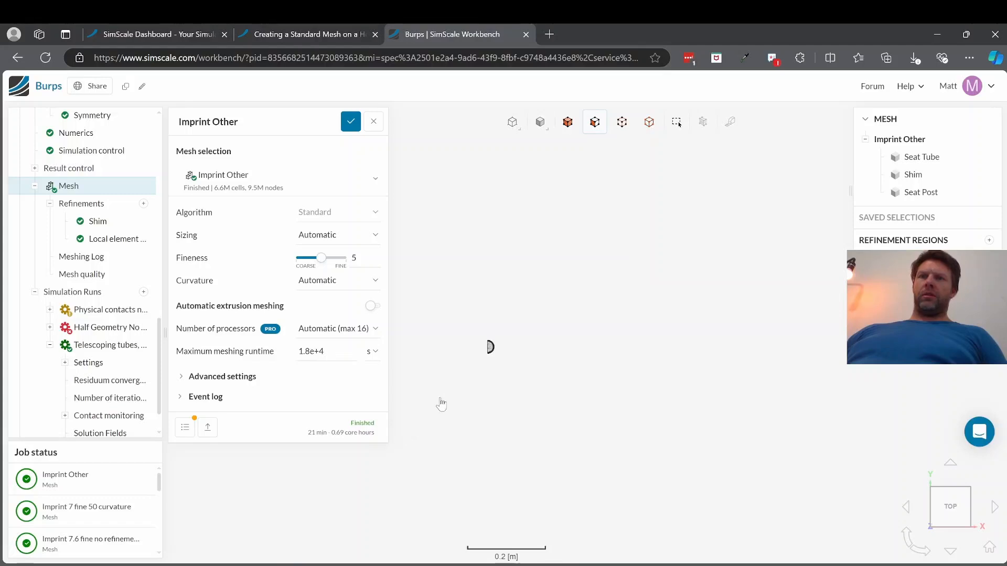
scroll(509, 323, down, 1)
scroll(509, 318, up, 5)
scroll(566, 304, down, 2)
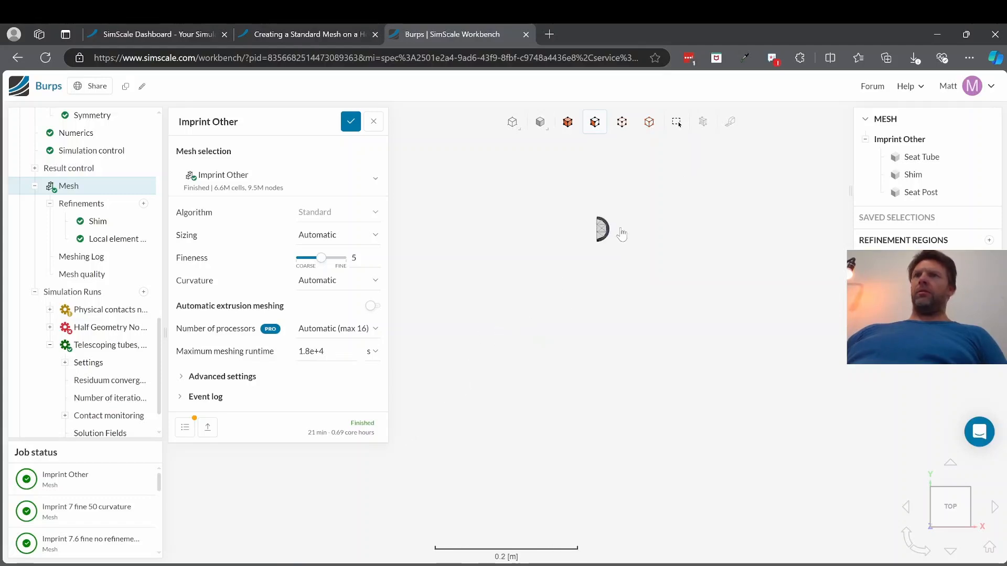
drag(620, 247, 740, 252)
scroll(734, 251, up, 10)
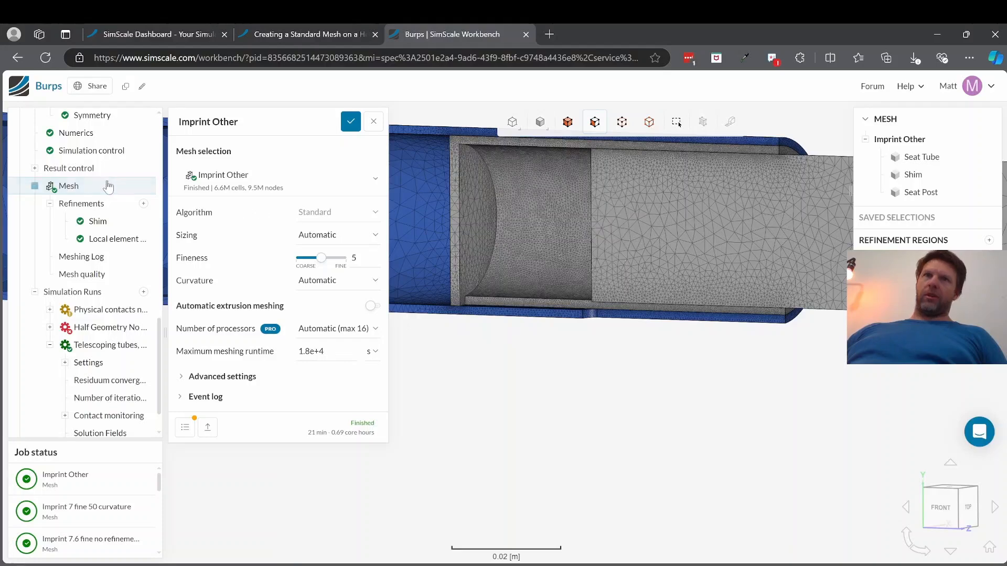
Step: Switch the mesh selection back to Imprint 0.5 mm and inspect its elements around the shim joint
click(298, 181)
scroll(273, 212, down, 3)
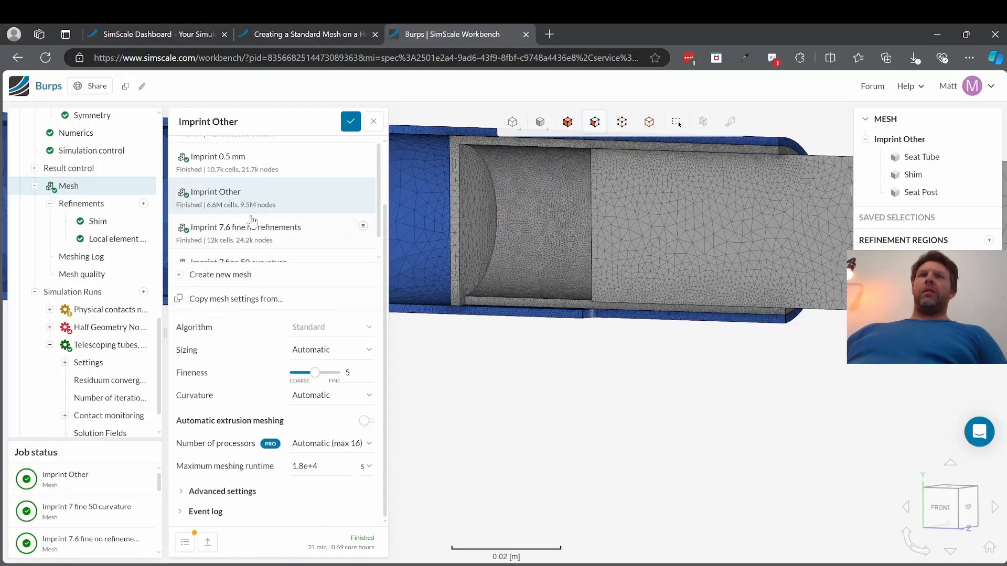
scroll(241, 168, down, 1)
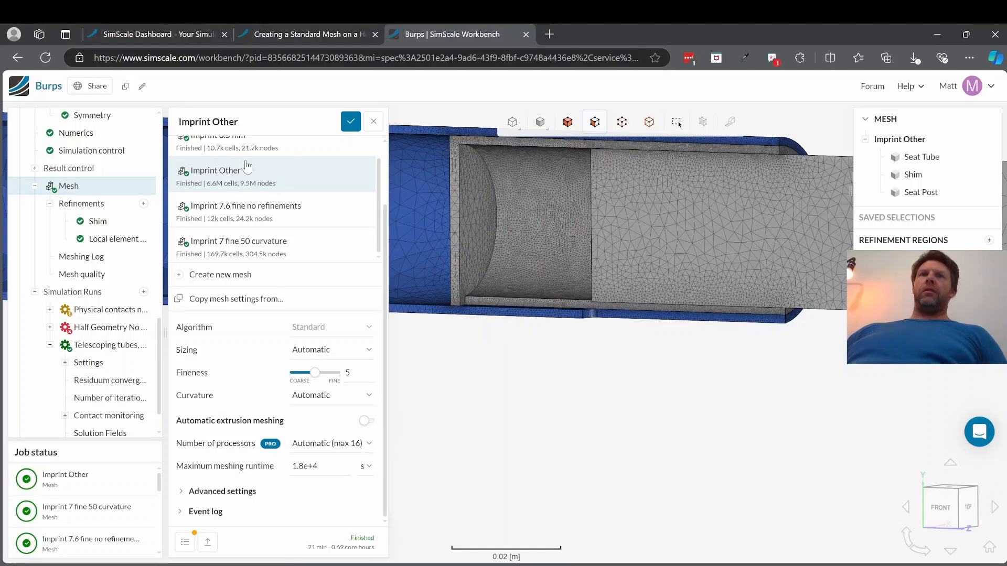
scroll(246, 166, up, 2)
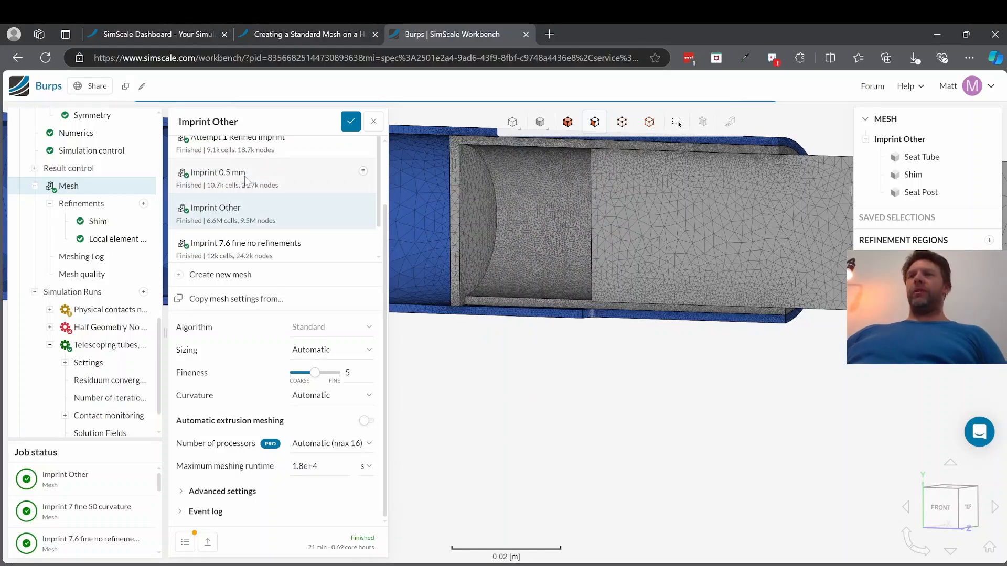
click(245, 178)
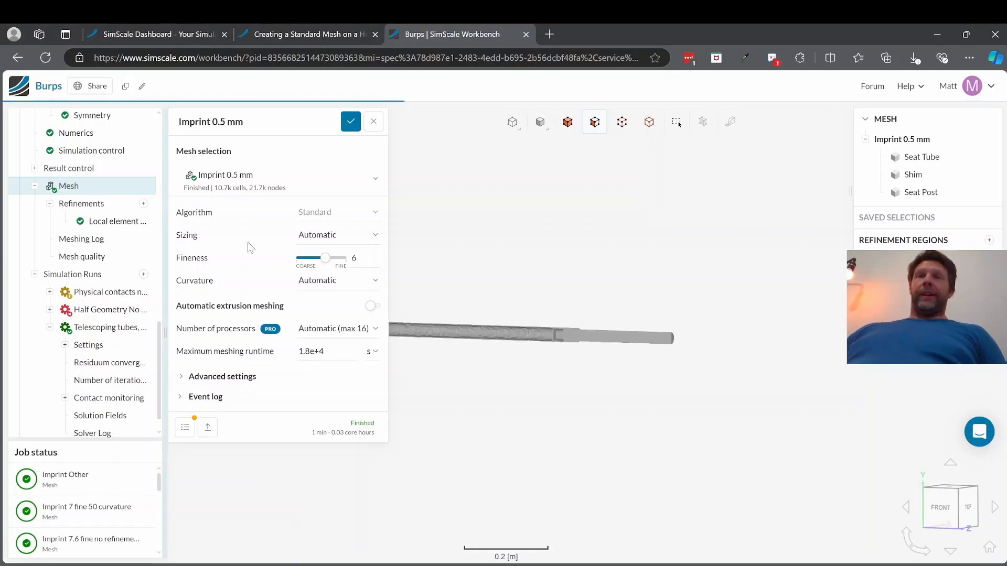
scroll(570, 348, up, 2)
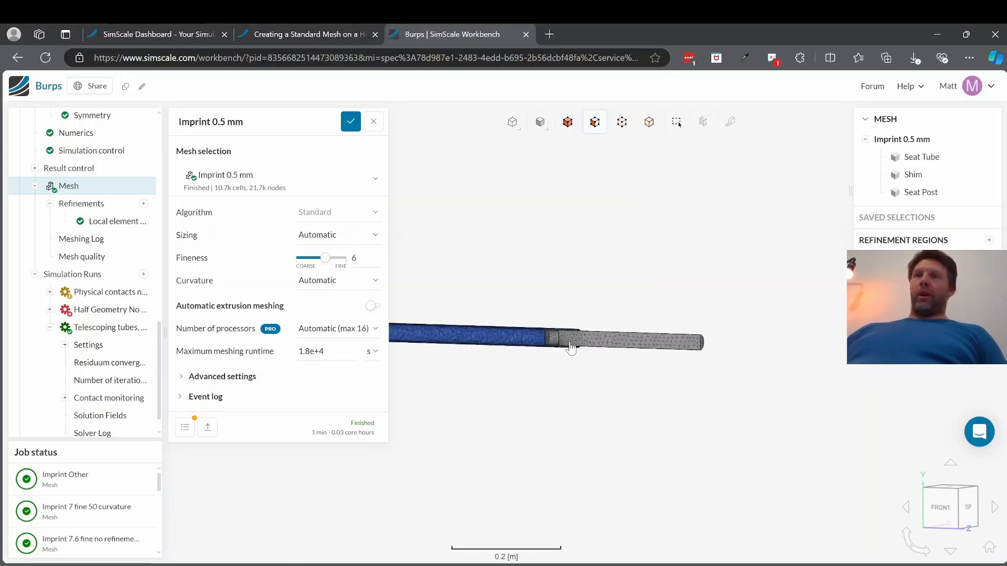
scroll(570, 348, up, 5)
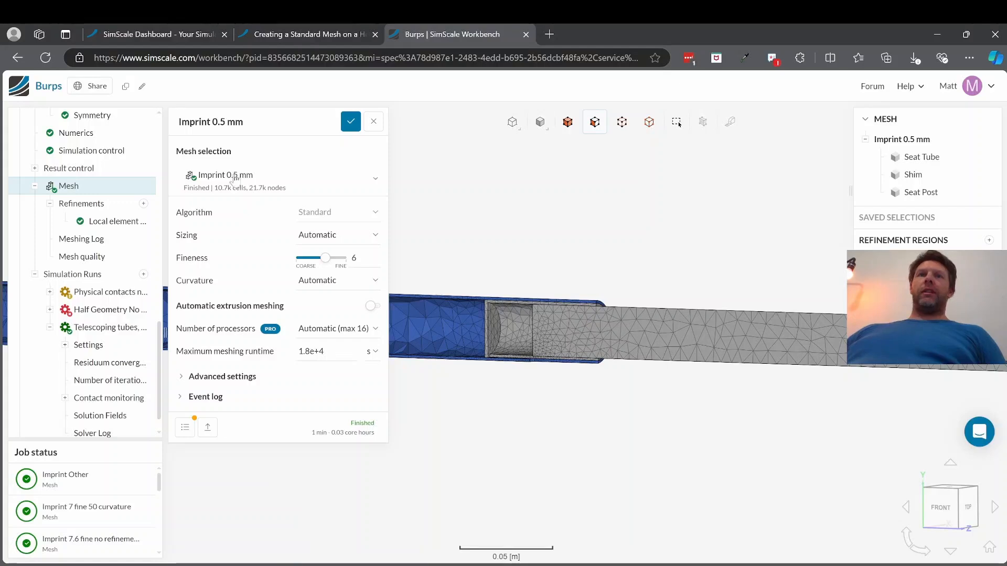
Step: Set the maximum edge length of the Imprint 0.5 mm mesh's local element size refinement to 0.0005 m and save it
click(111, 221)
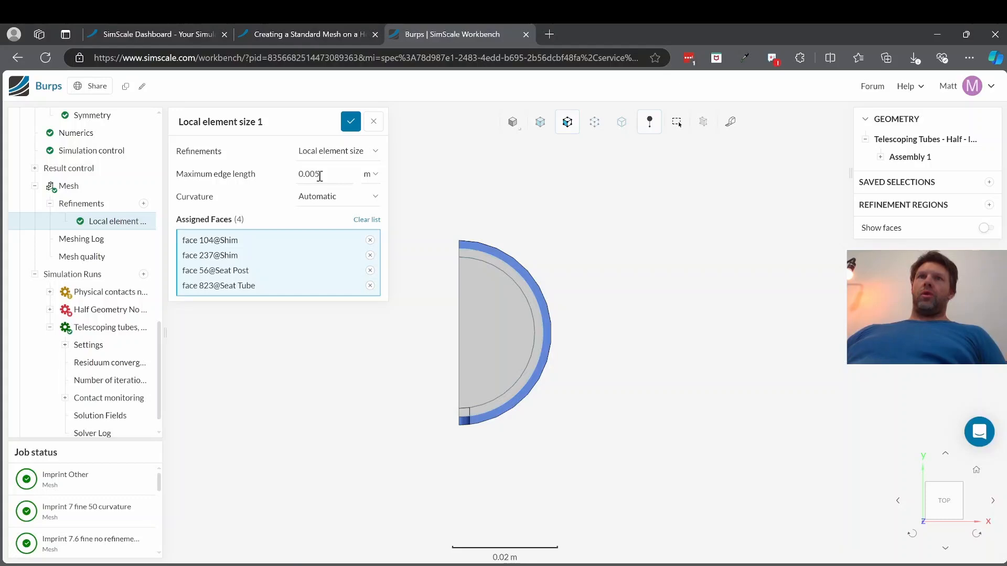
double_click(315, 174)
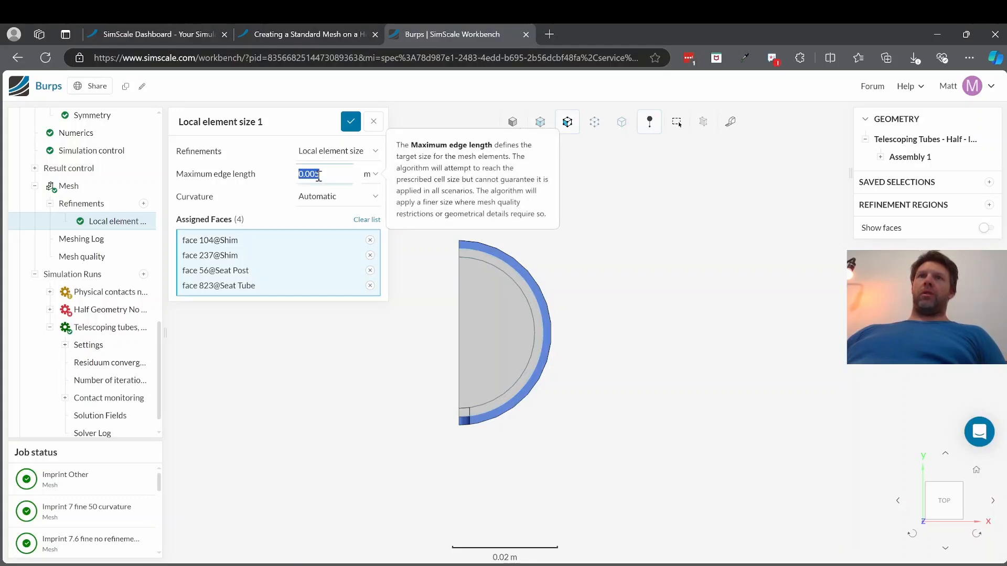
click(317, 175)
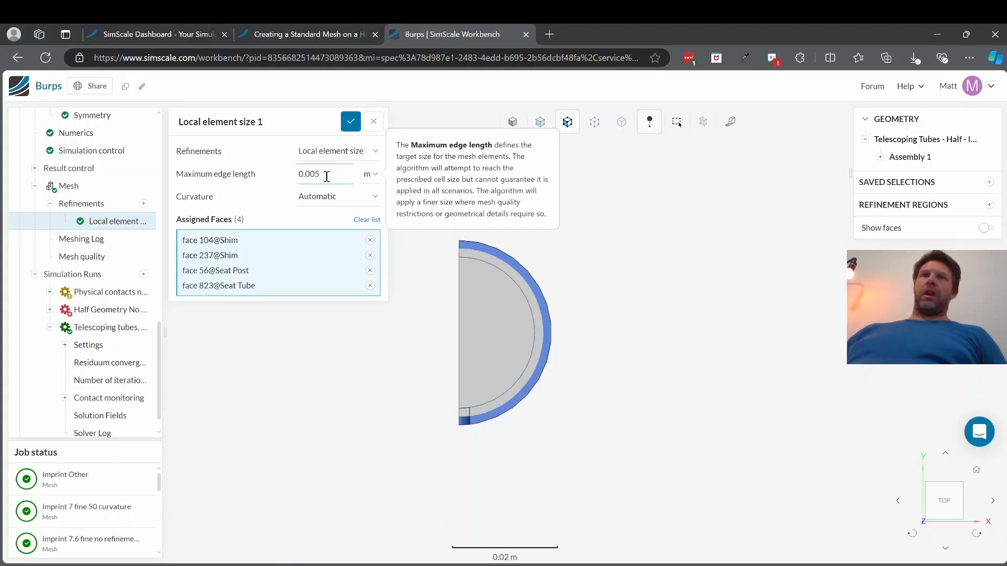
text(0)
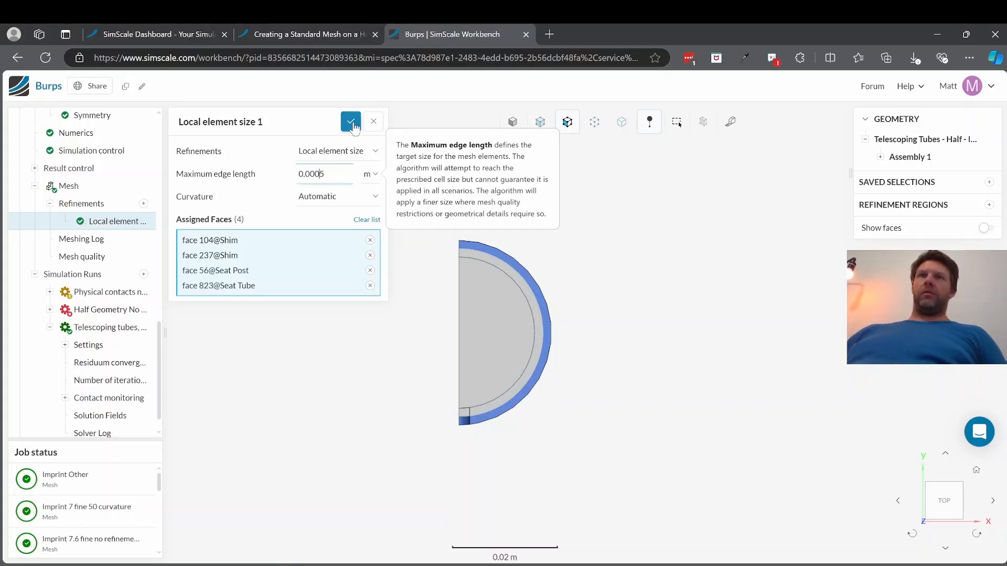
click(352, 122)
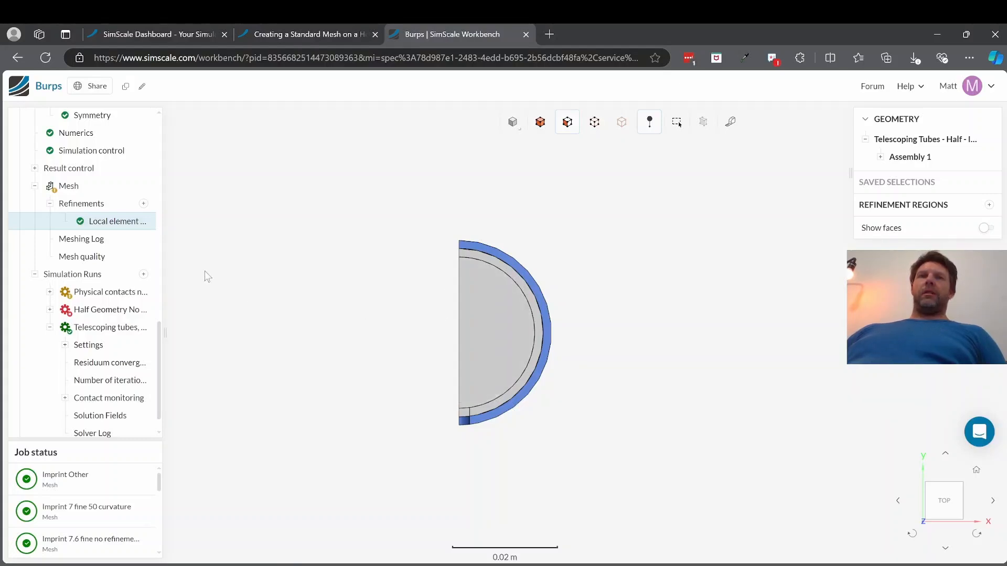
Step: Regenerate the Imprint 0.5 mm mesh, removing its existing simulation assignments
click(90, 188)
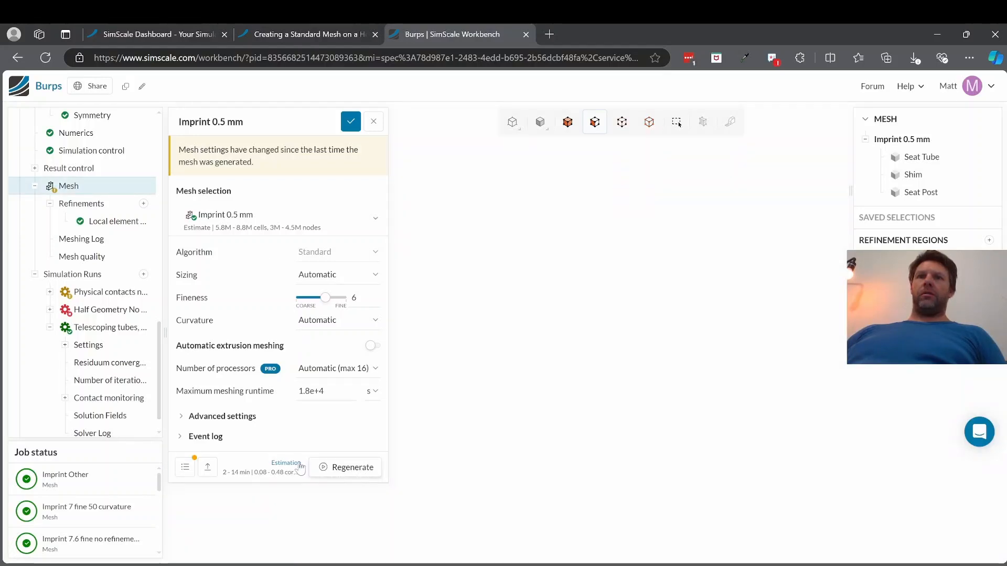
click(353, 468)
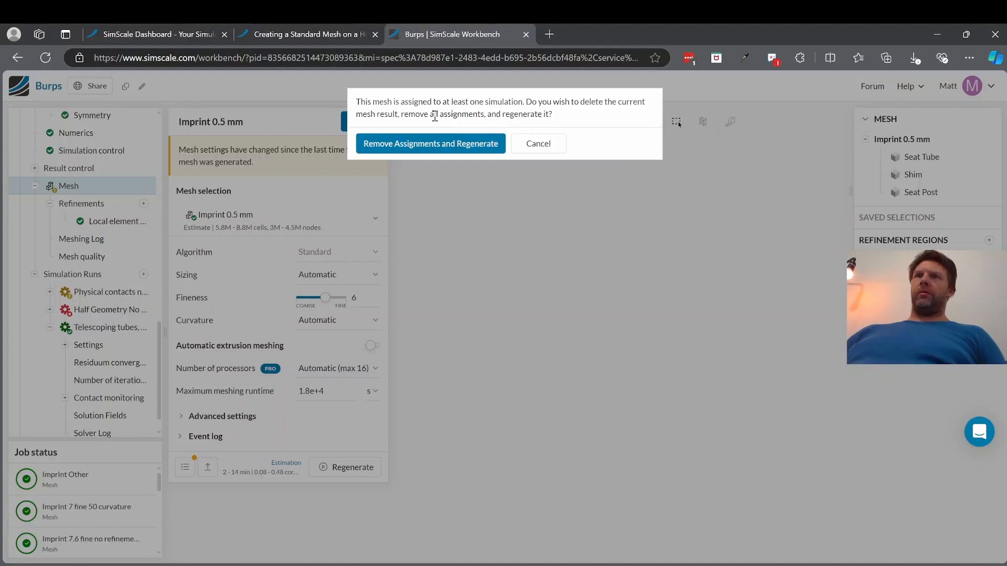
click(431, 144)
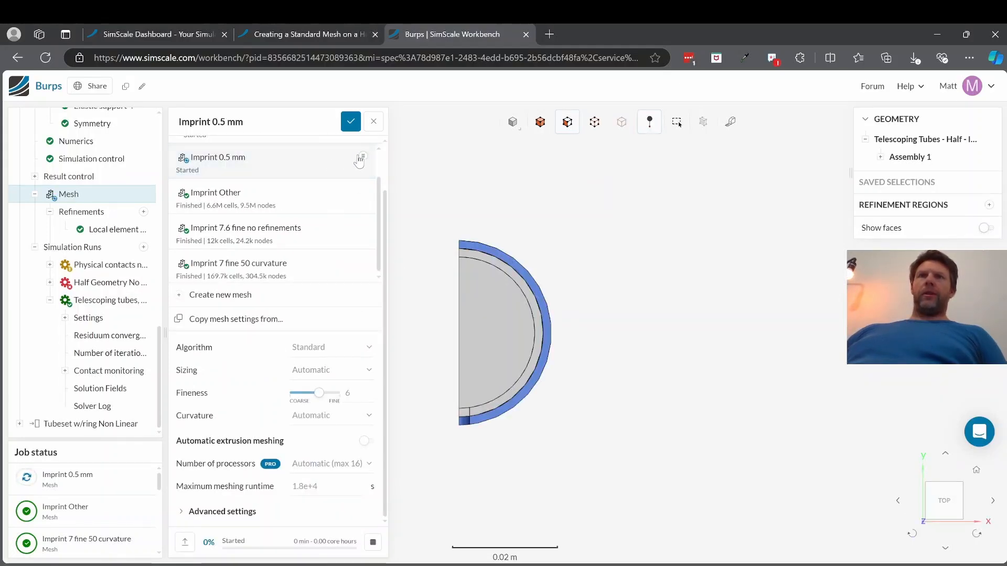
Step: Duplicate the Imprint 0.5 mm mesh and rename the copy Imprint 0.75 mm
click(363, 158)
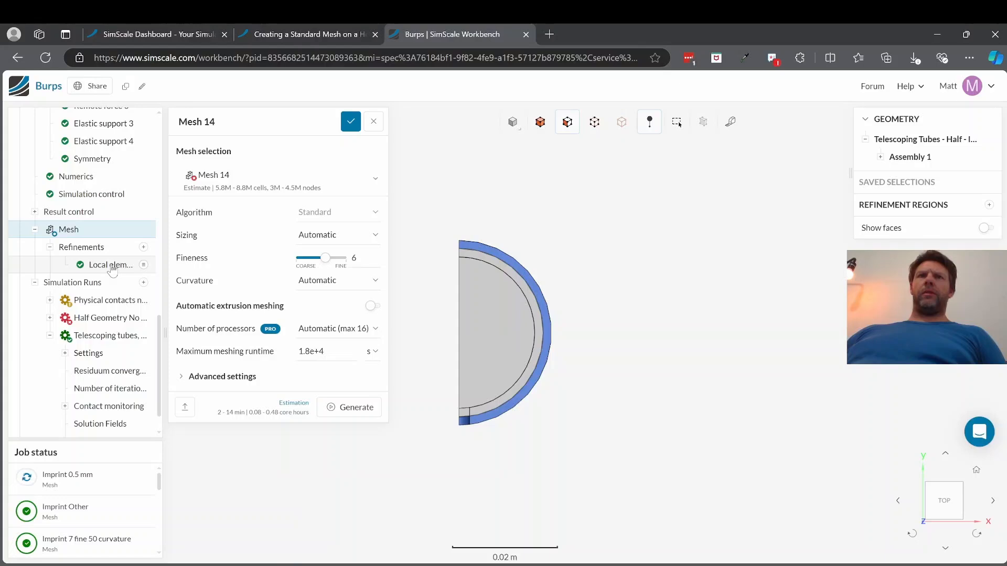
click(233, 122)
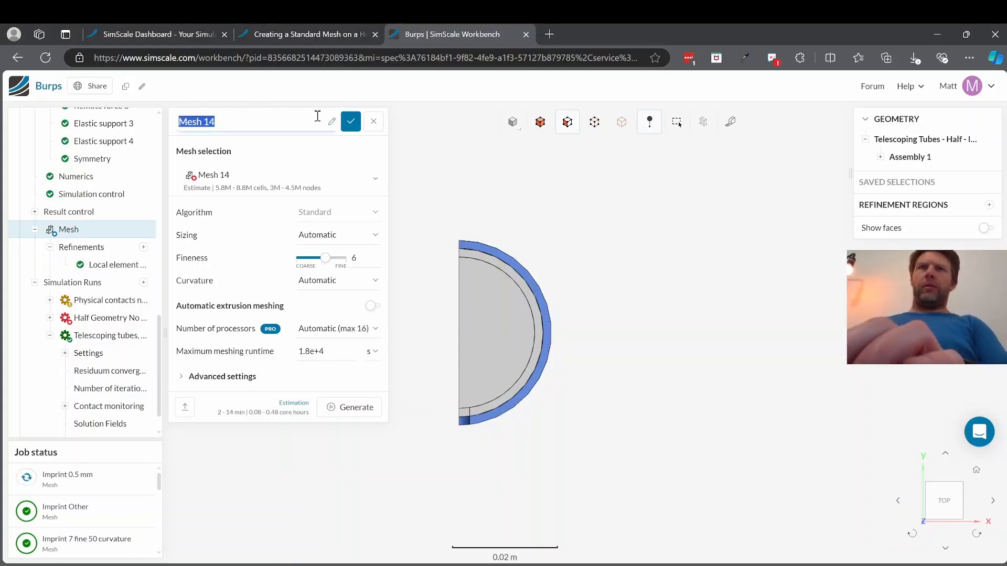
text(Imprint 0)
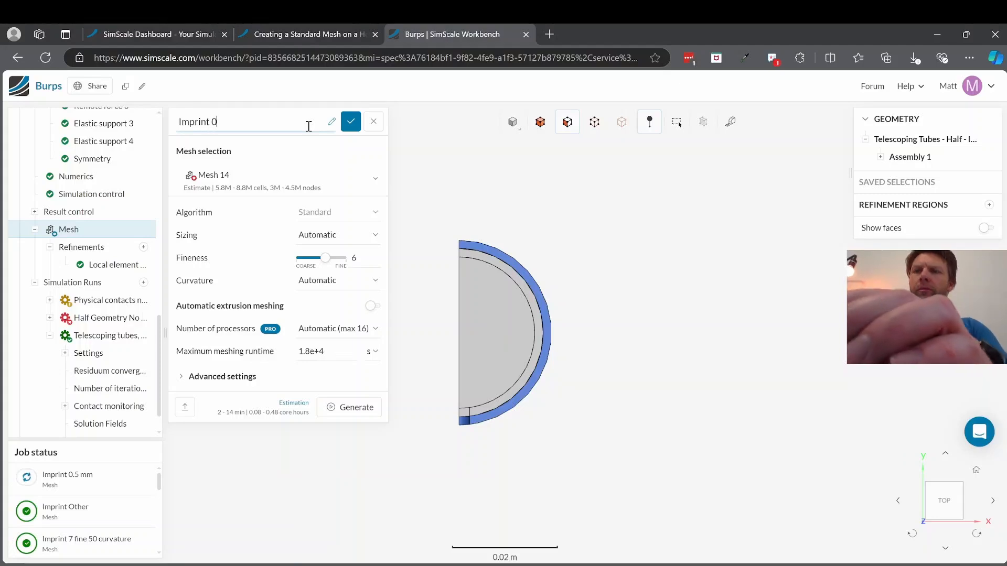
text(.75 mm)
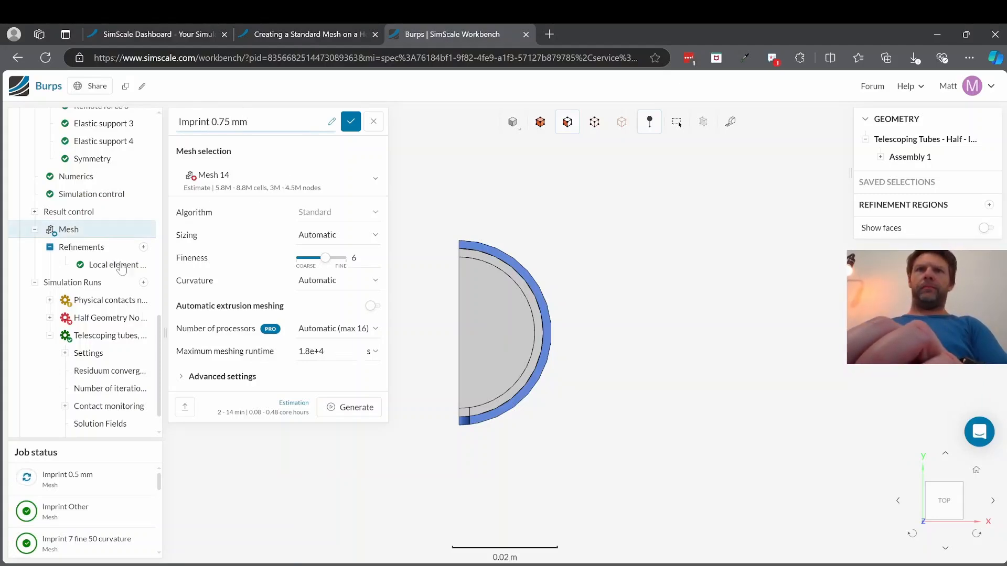
key(Return)
Step: Set the maximum edge length of the Imprint 0.75 mm mesh's local element size refinement to 0.75 mm and save it
click(123, 266)
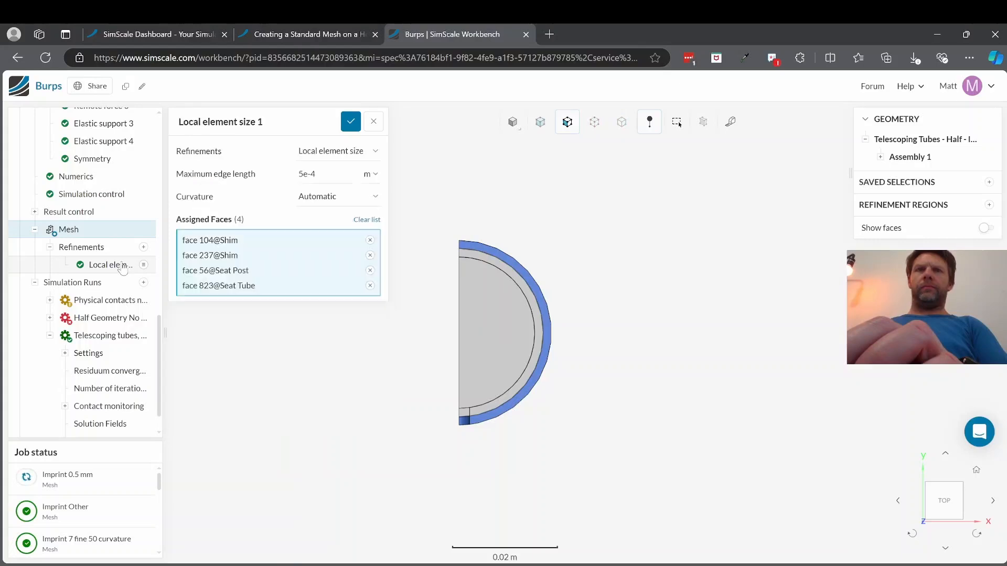
click(371, 178)
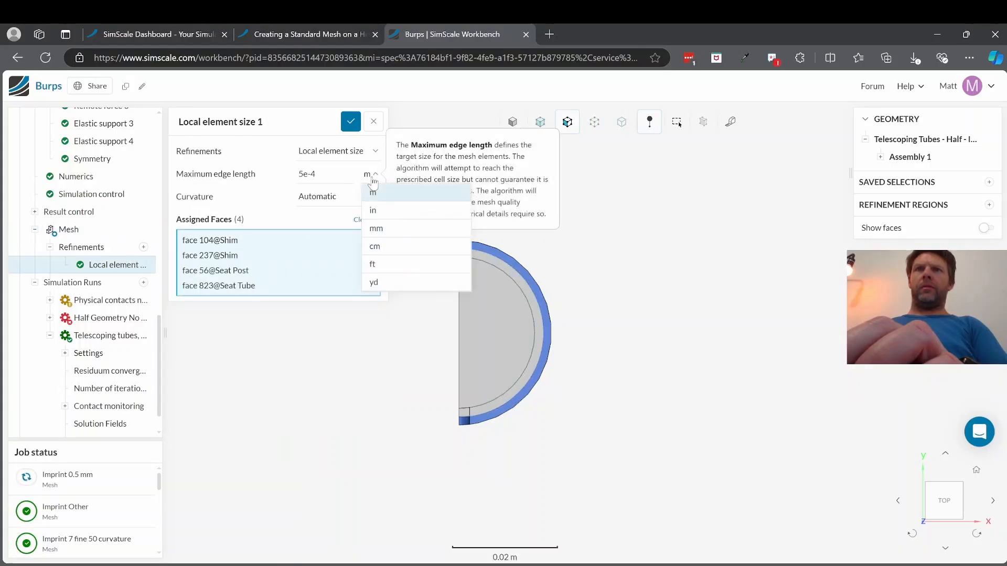
click(376, 228)
double_click(332, 174)
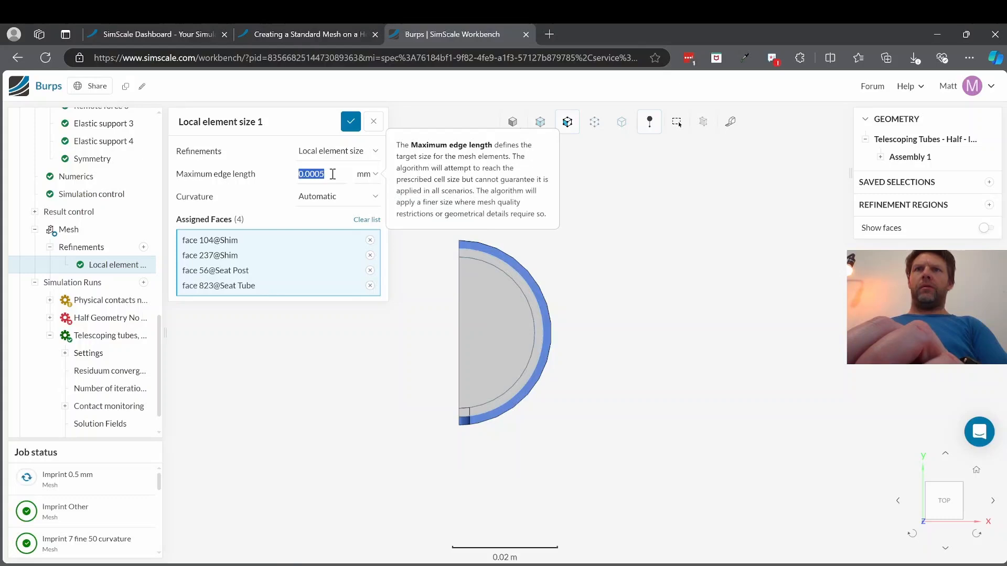
text(0.75)
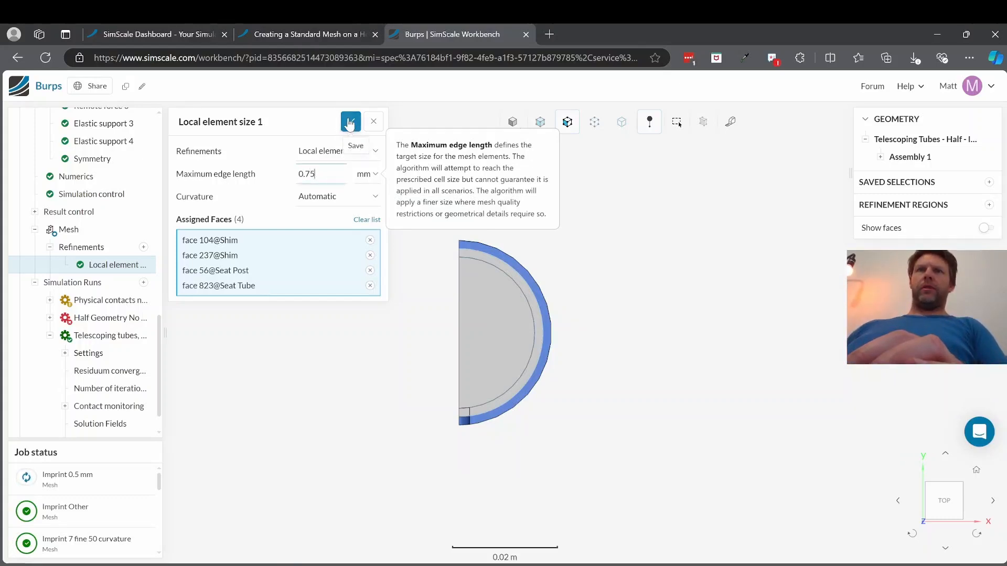
click(351, 121)
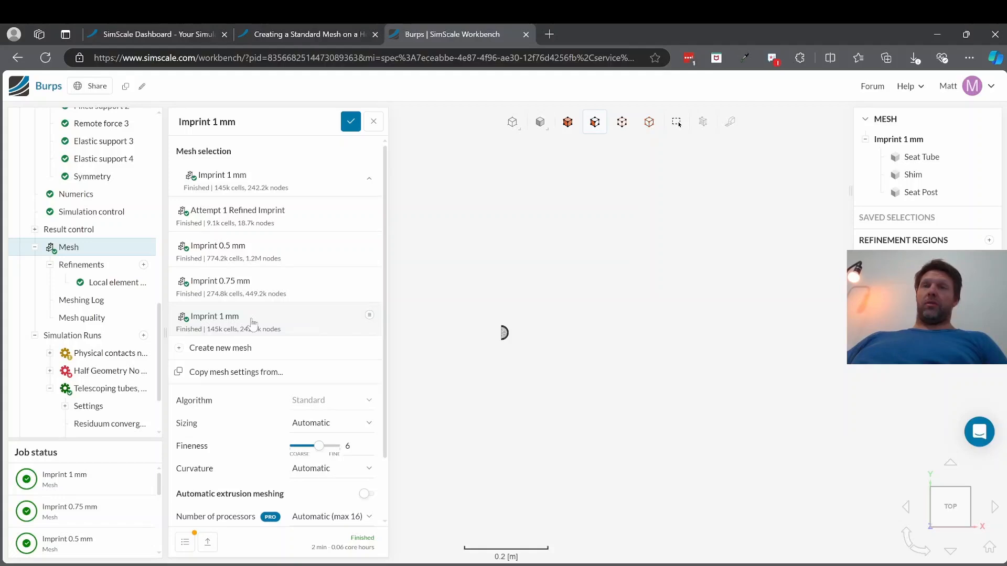
Step: Examine the surface elements of the Imprint 1 mm mesh around the shim joint and the notch in the seat tube
drag(488, 356, 476, 281)
scroll(542, 331, up, 10)
scroll(713, 422, down, 8)
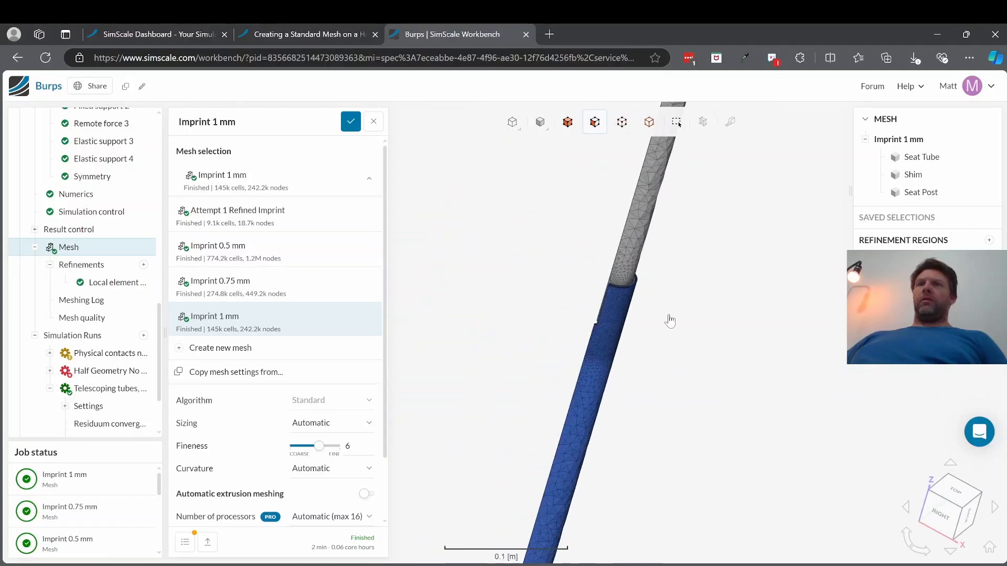
scroll(569, 295, up, 5)
scroll(613, 338, up, 3)
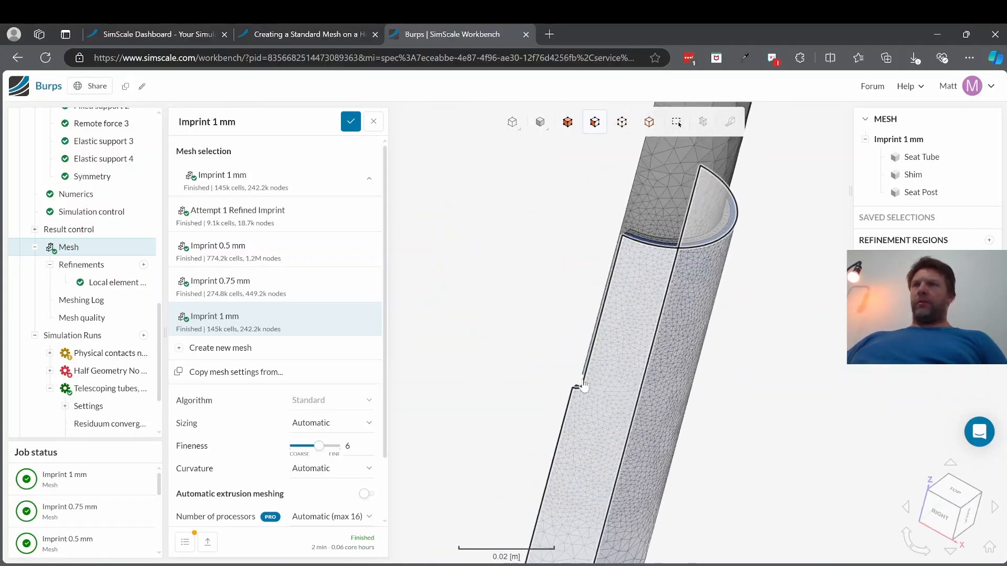
drag(577, 385, 542, 352)
scroll(608, 426, up, 3)
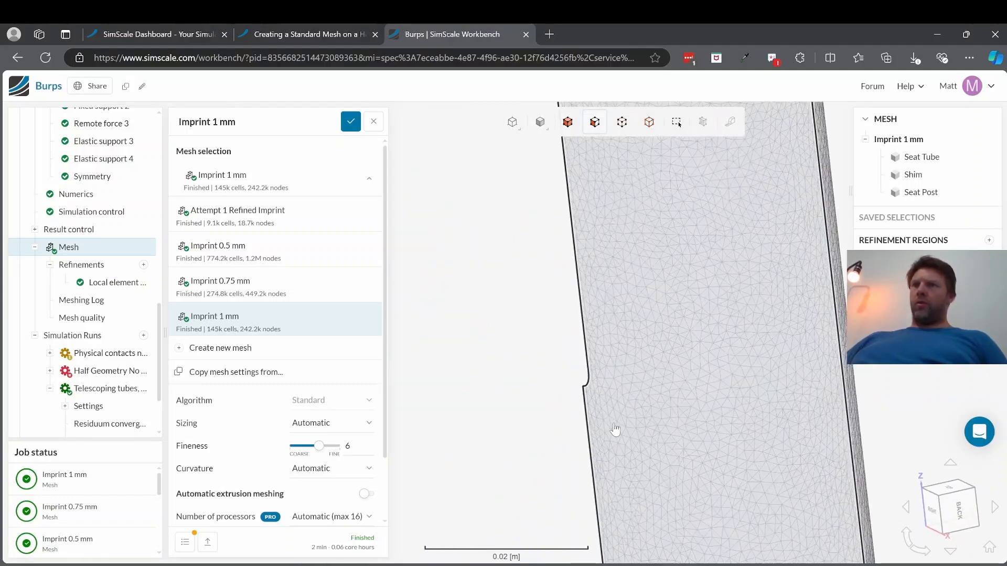
scroll(635, 422, down, 6)
drag(662, 391, 788, 427)
Step: Look up in SimScale's heat-sink standard mesh tutorial how to inspect a mesh's interior with mesh quality and cutting planes
click(321, 40)
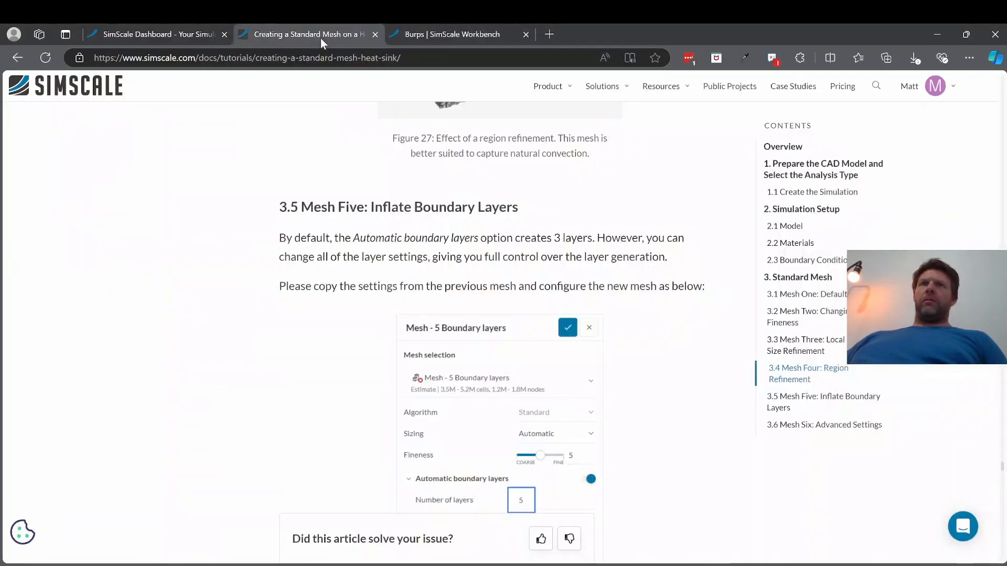
scroll(464, 281, up, 5)
scroll(464, 280, up, 3)
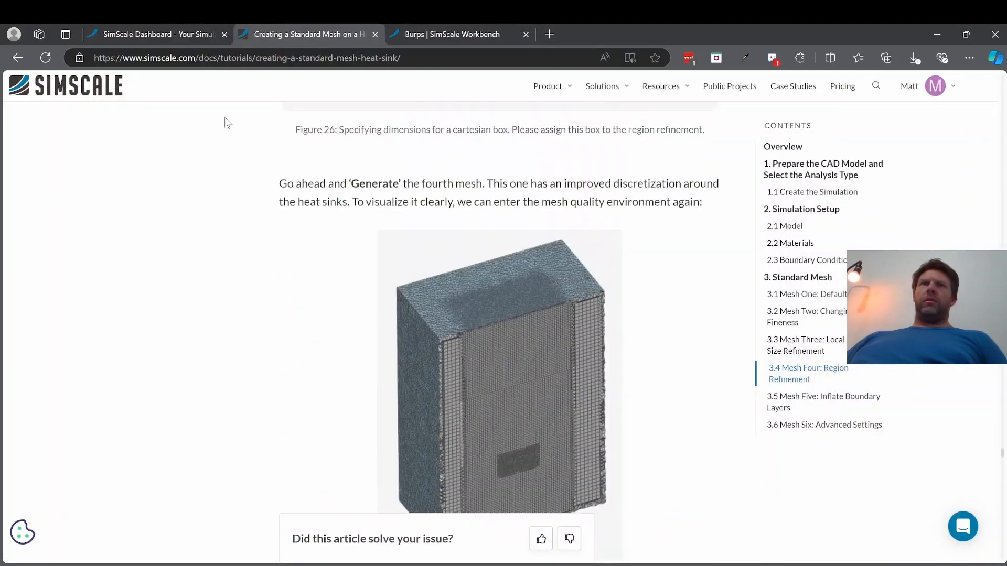
scroll(440, 288, up, 1)
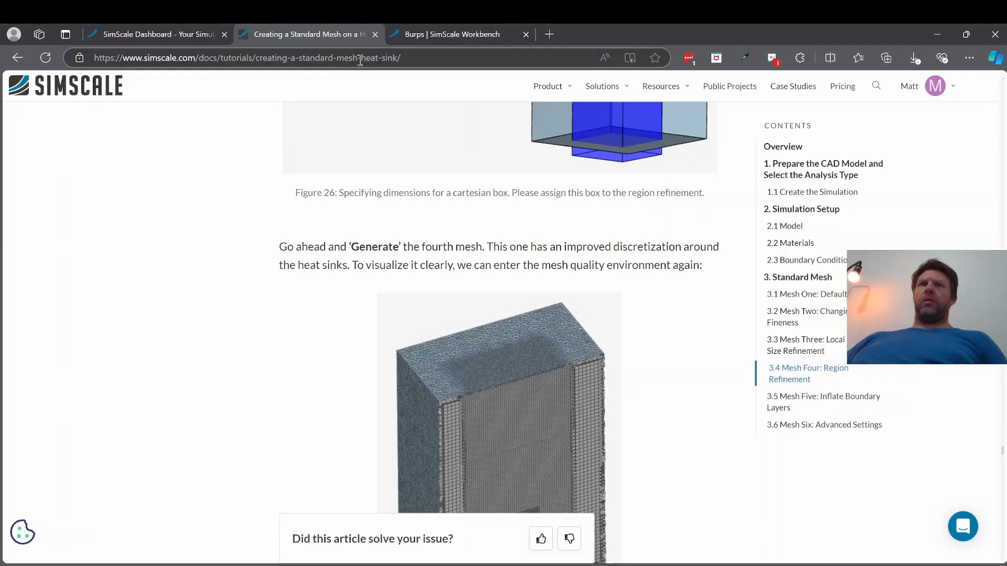
scroll(559, 440, down, 2)
scroll(562, 443, down, 10)
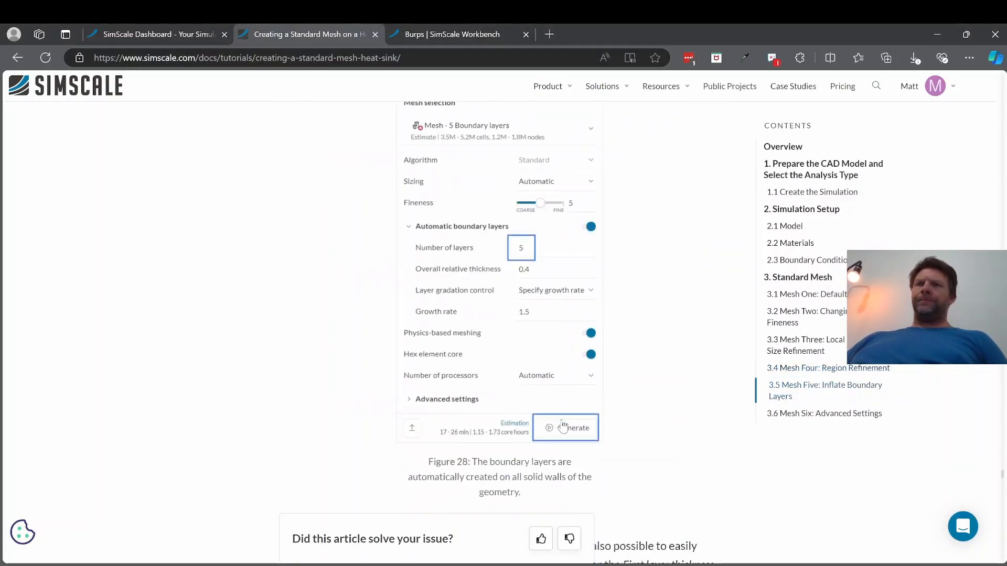
scroll(562, 427, down, 10)
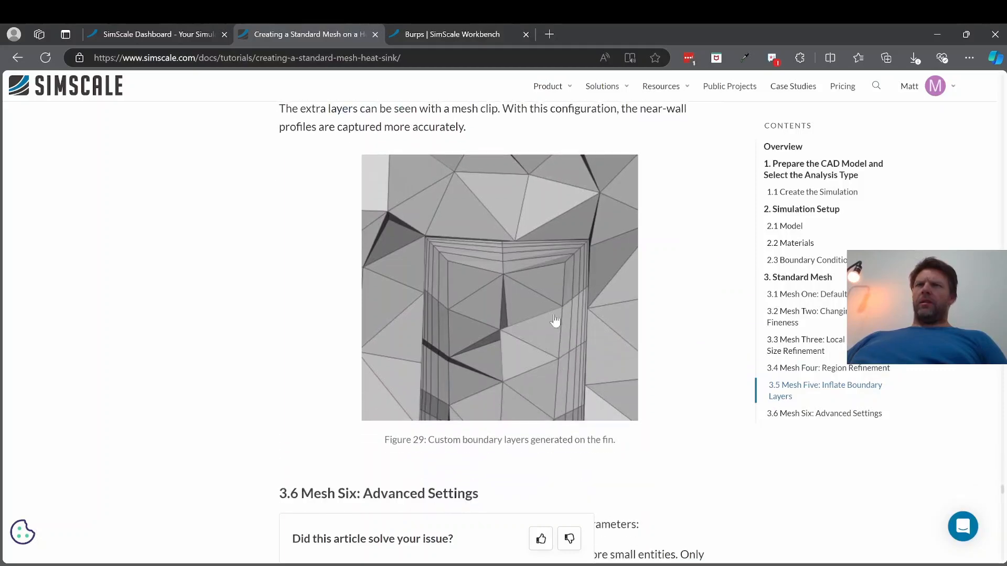
scroll(525, 391, up, 15)
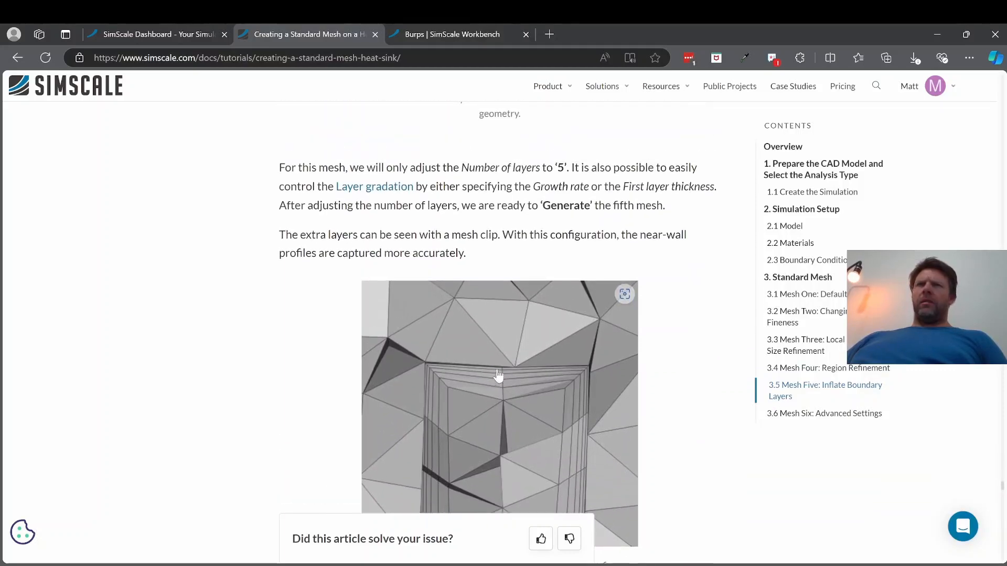
scroll(499, 373, up, 15)
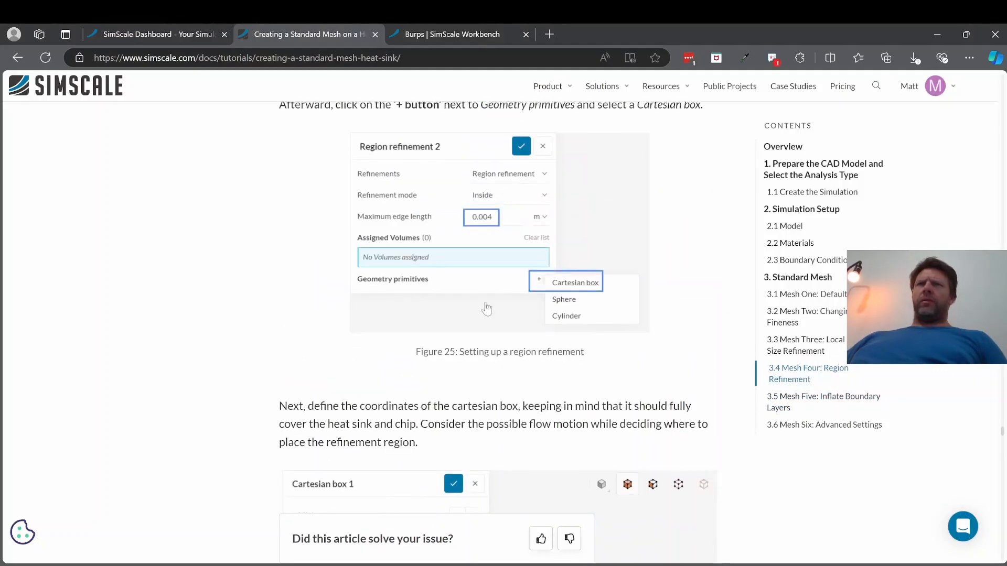
scroll(476, 308, up, 15)
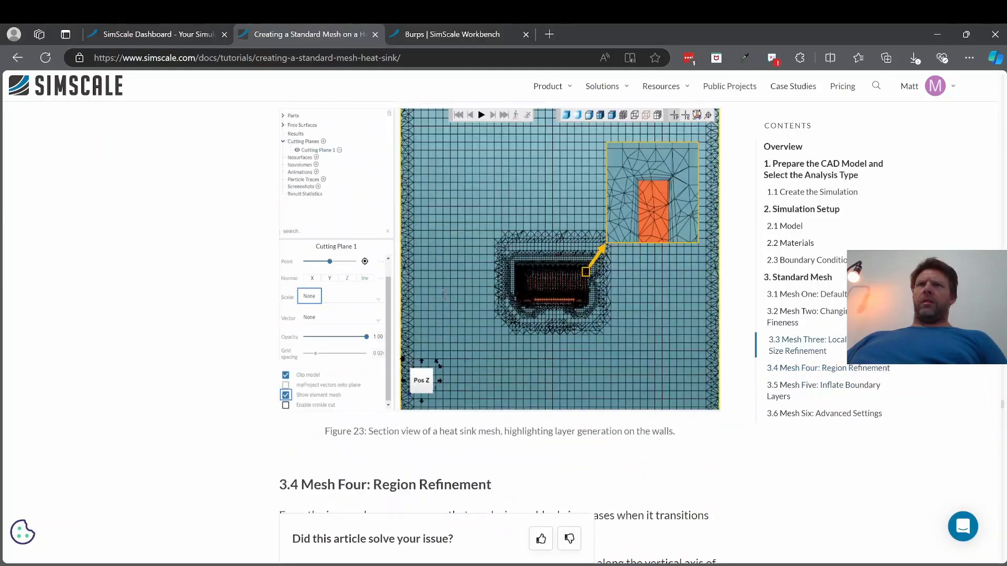
scroll(420, 214, up, 3)
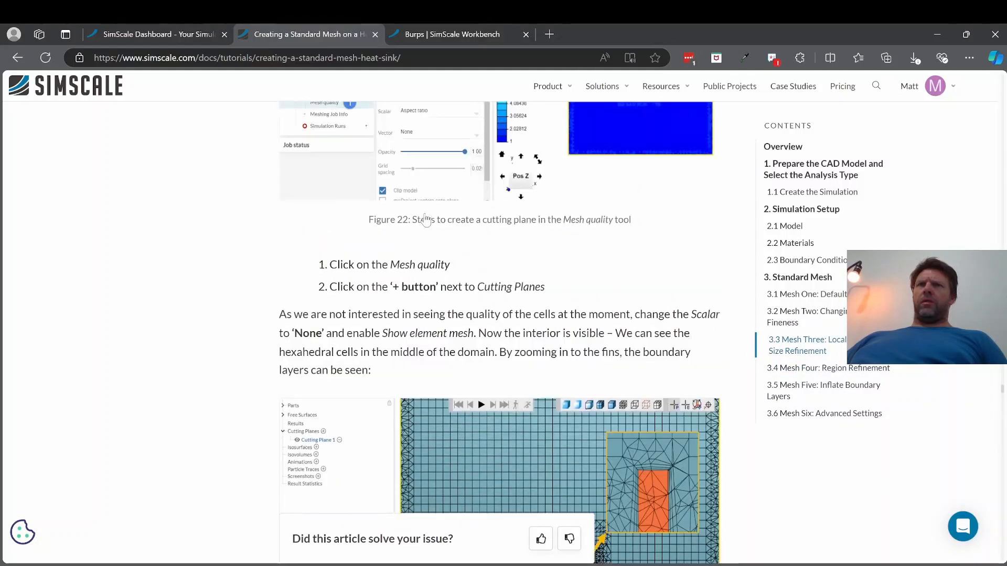
drag(364, 288, 454, 288)
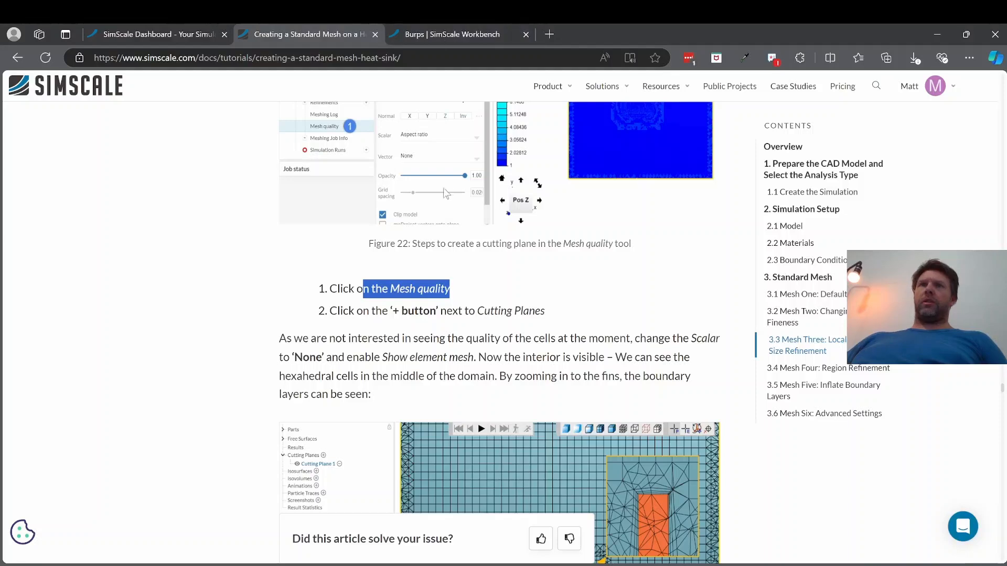
Step: Return to the Burps workbench, open the Imprint 1 mm mesh quality view and examine its aspect ratio iso volume
click(435, 33)
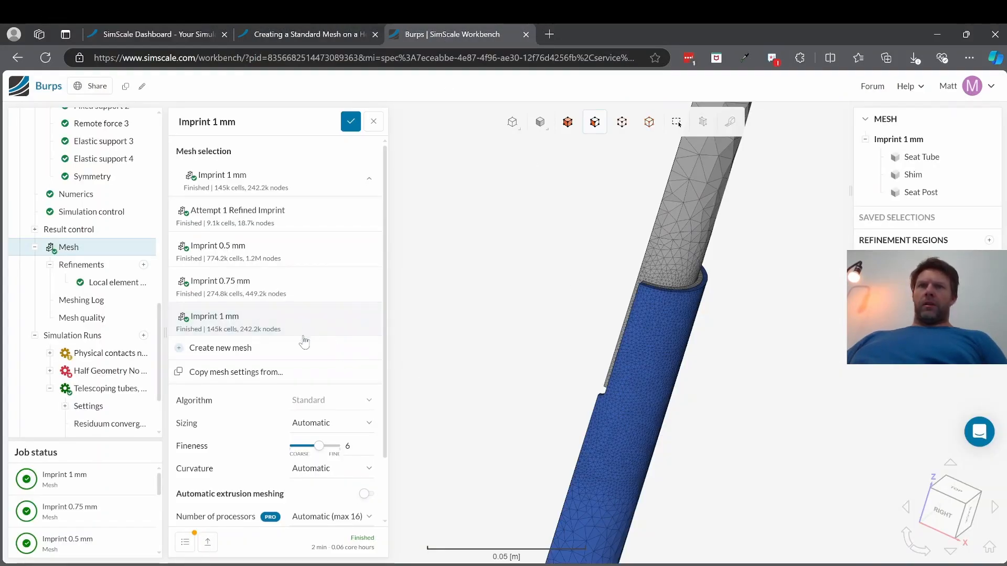
scroll(291, 328, down, 2)
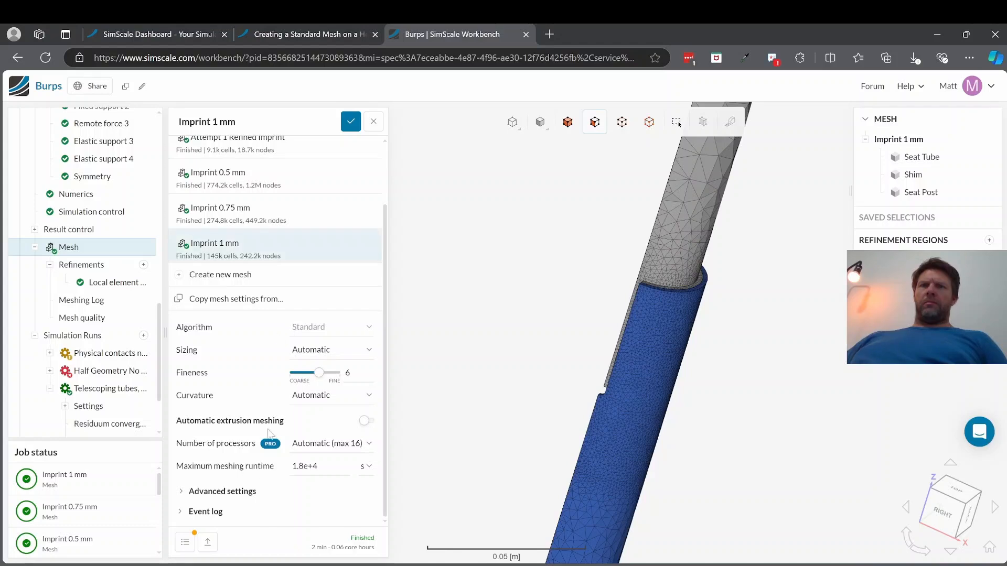
click(88, 317)
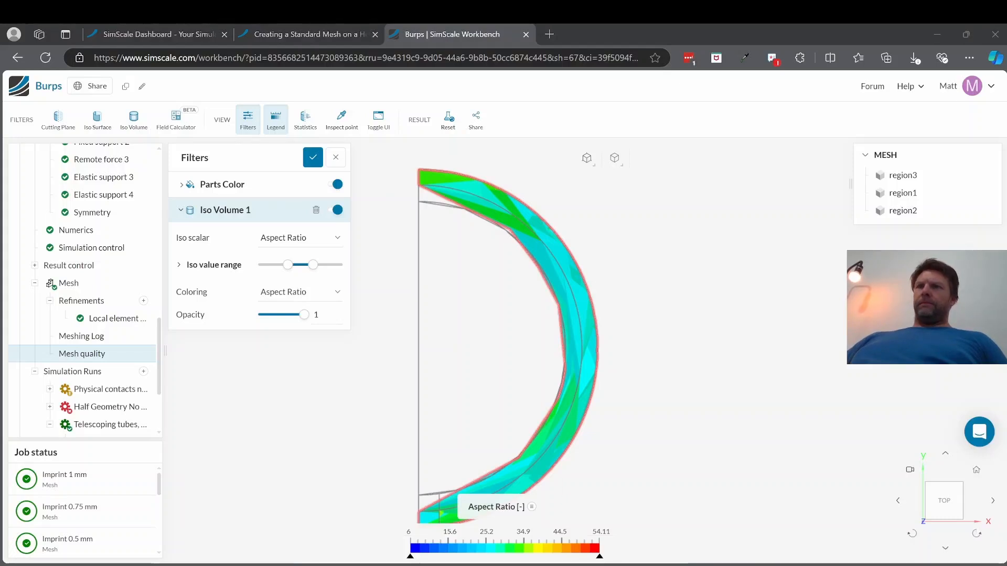
click(944, 453)
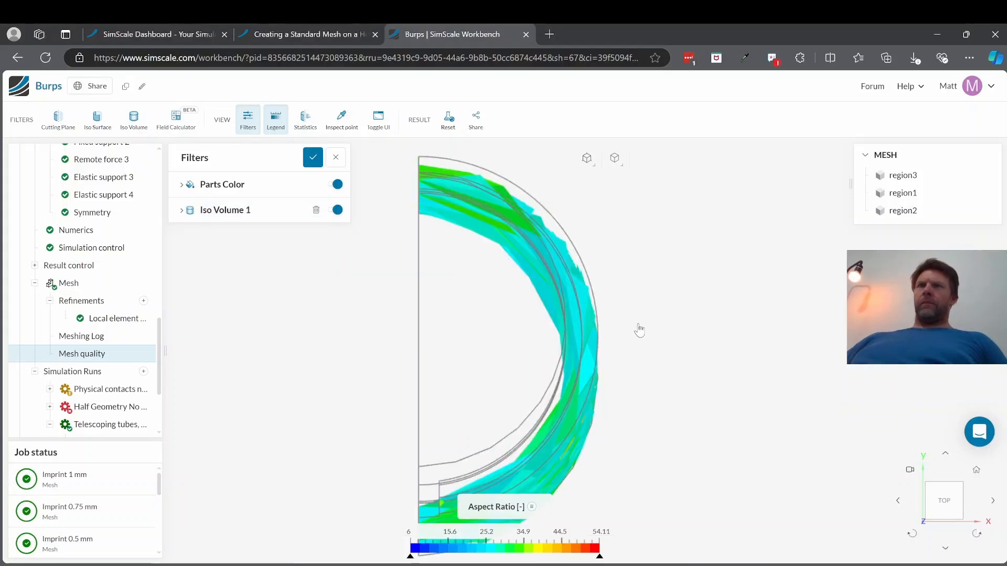
scroll(496, 288, up, 5)
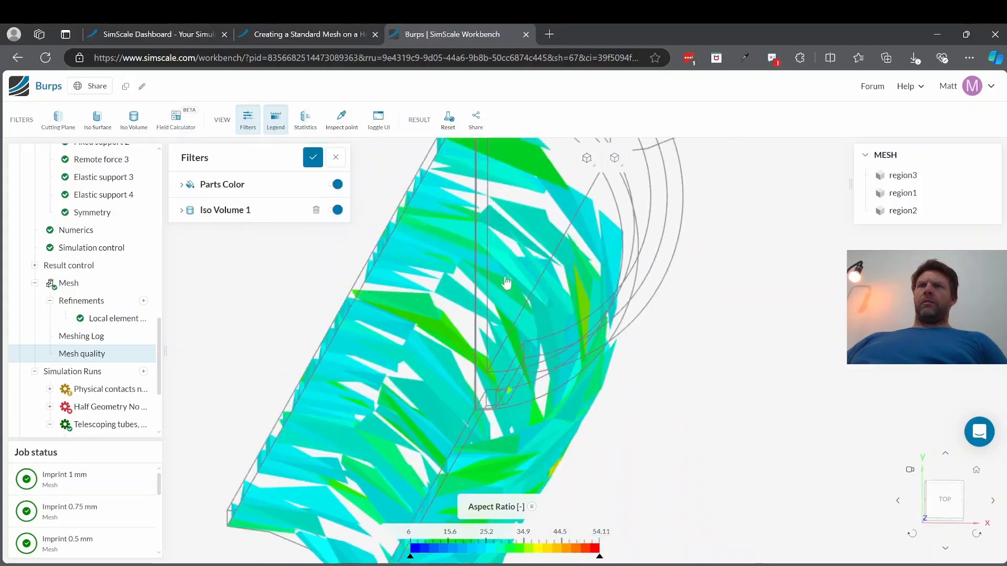
scroll(491, 351, up, 1)
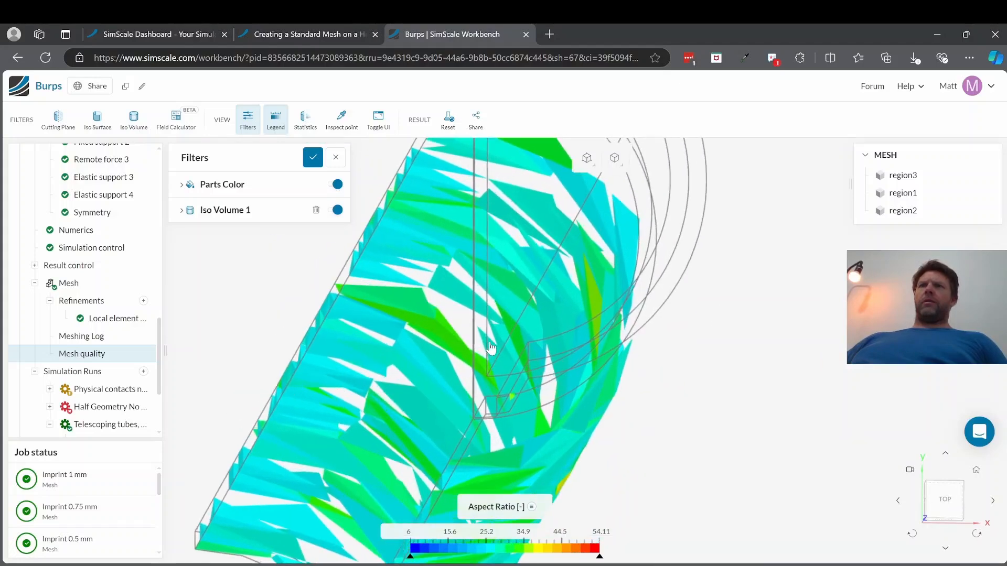
scroll(491, 332, down, 5)
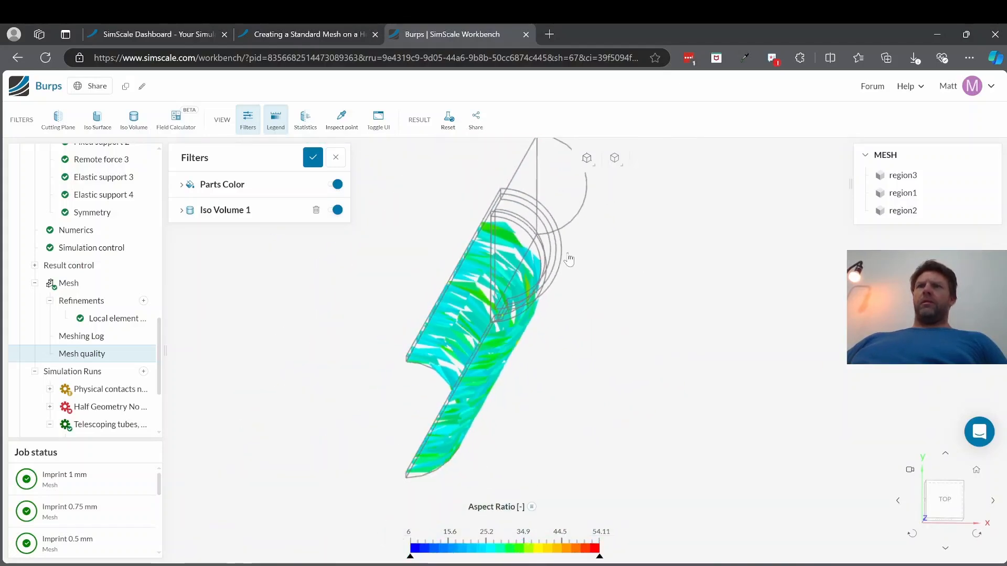
drag(562, 278, 557, 266)
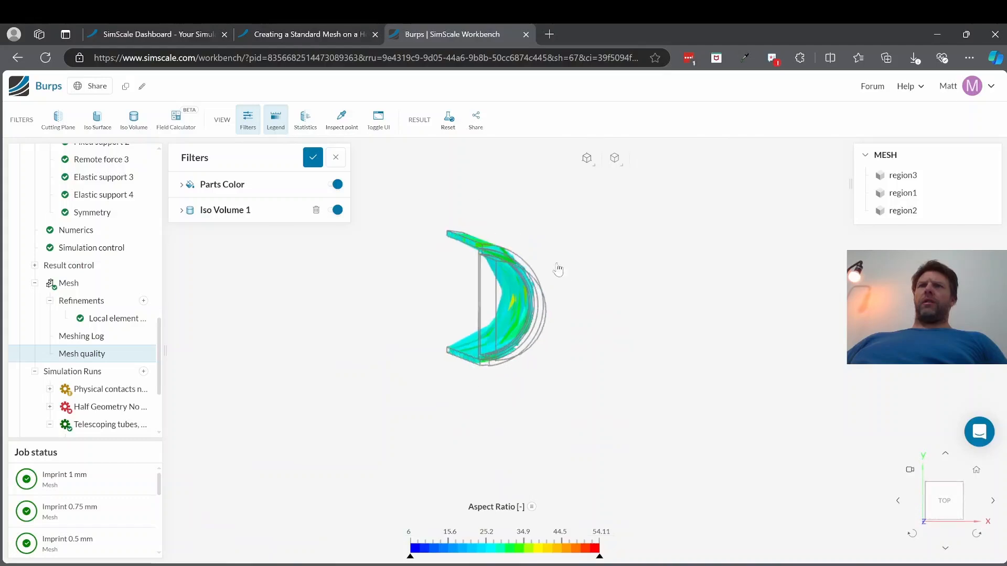
Step: Add a cutting plane with Z orientation to the mesh quality view and shift its position to section the shim joint
click(58, 117)
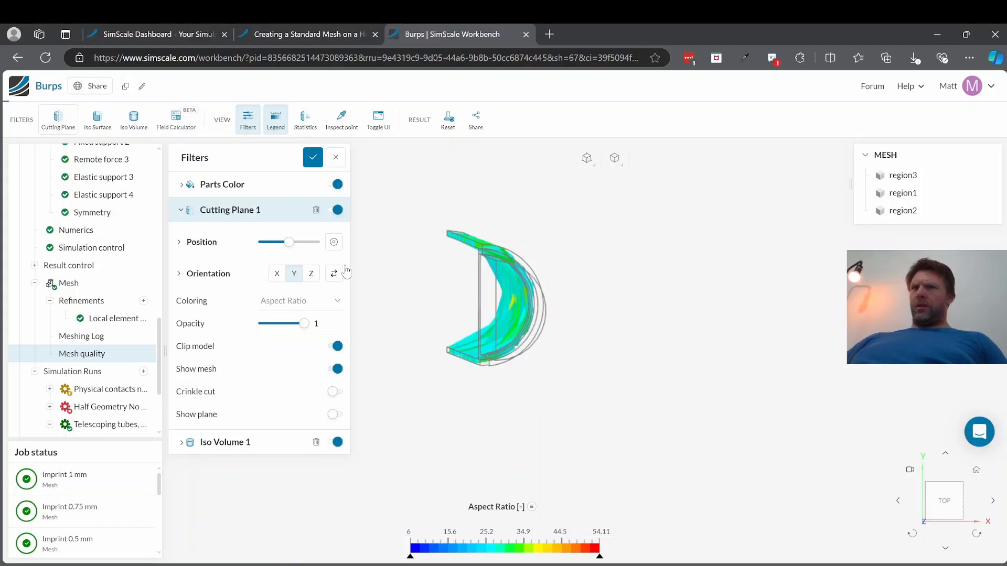
click(305, 273)
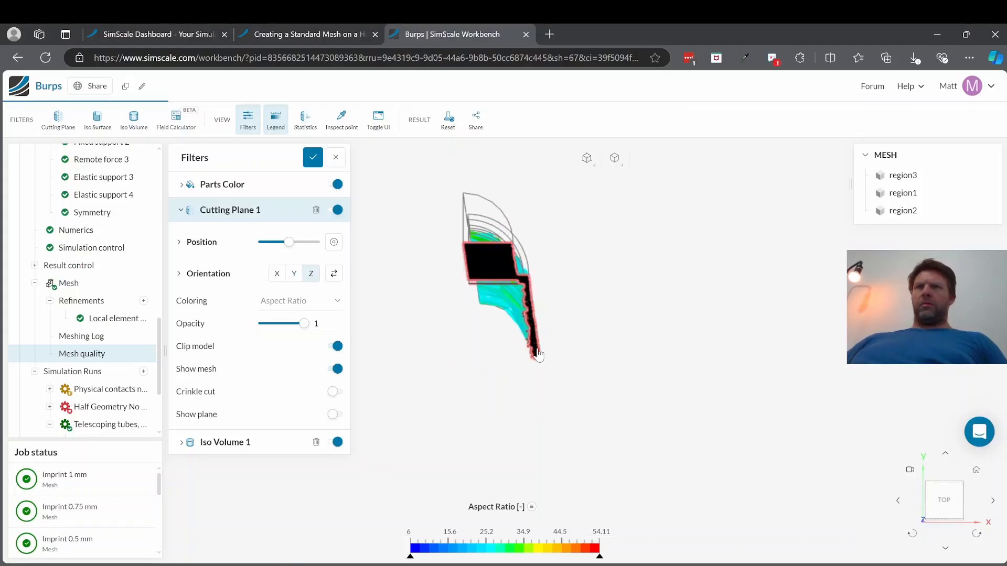
mouse_move(545, 347)
mouse_down()
mouse_move(546, 359)
mouse_move(533, 360)
mouse_move(544, 361)
mouse_up()
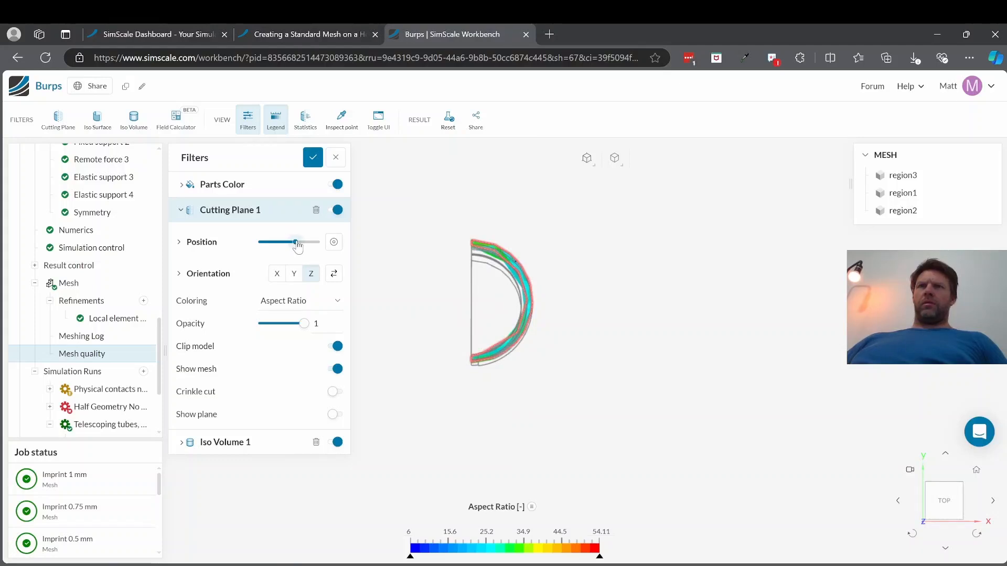
drag(296, 245, 302, 248)
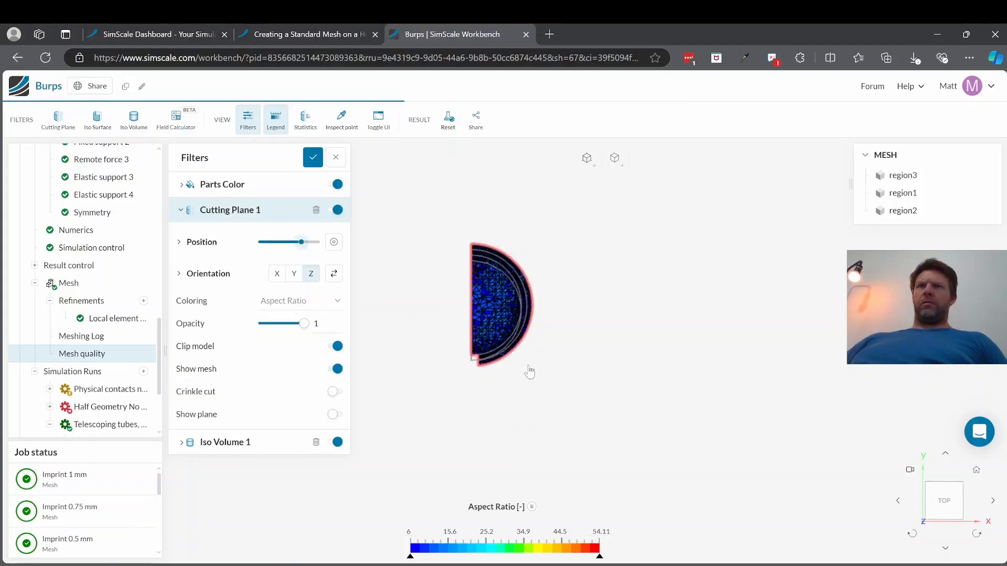
Step: Turn off the Parts Color filter to isolate the joint's cross-section and expand the Cutting Plane 1 settings
drag(525, 347, 549, 254)
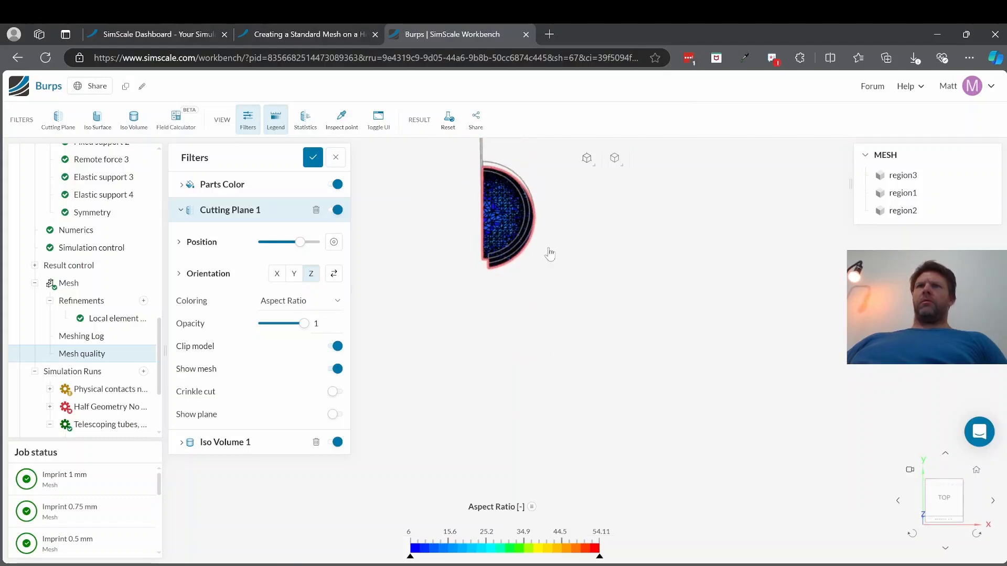
drag(559, 314, 550, 298)
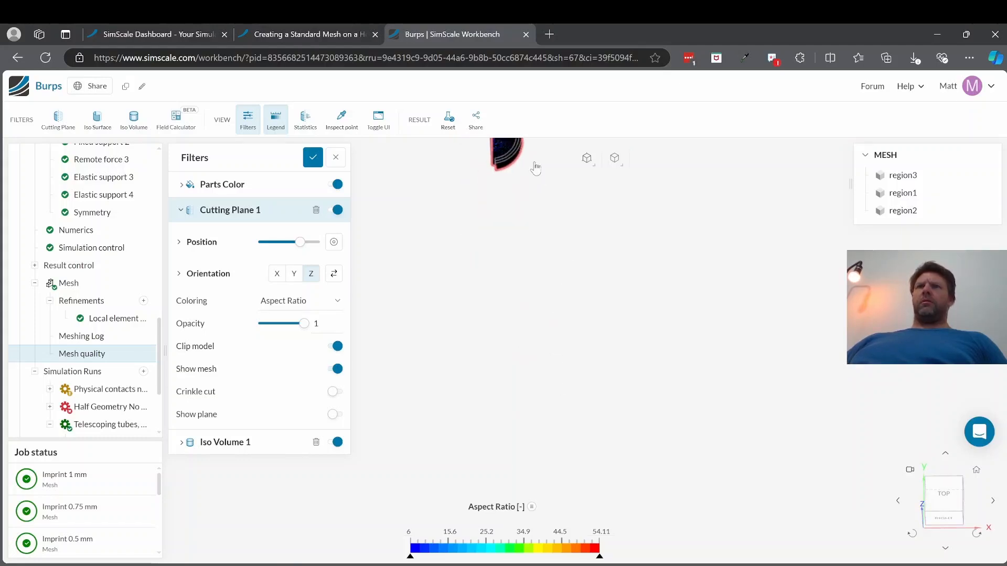
drag(535, 168, 508, 149)
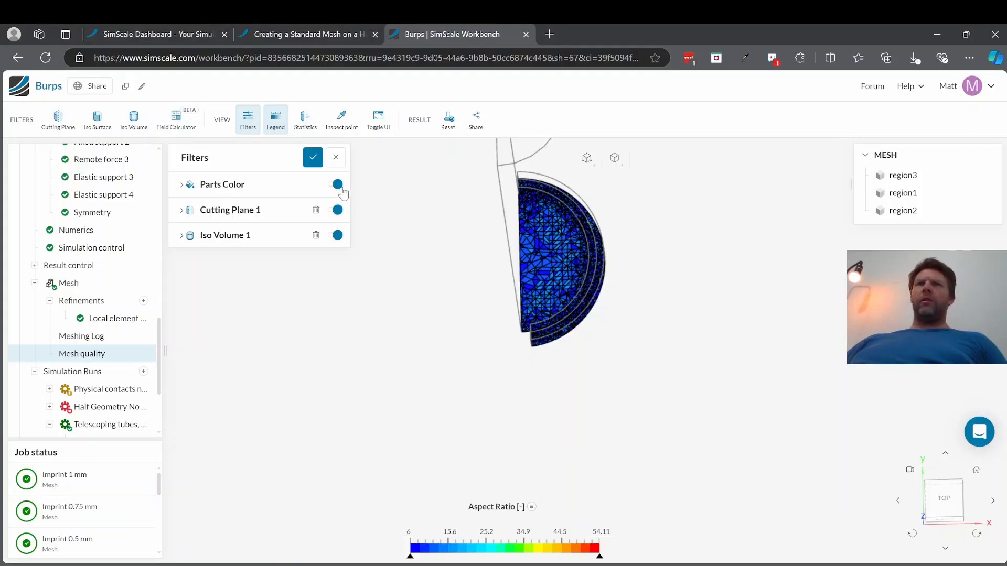
click(337, 185)
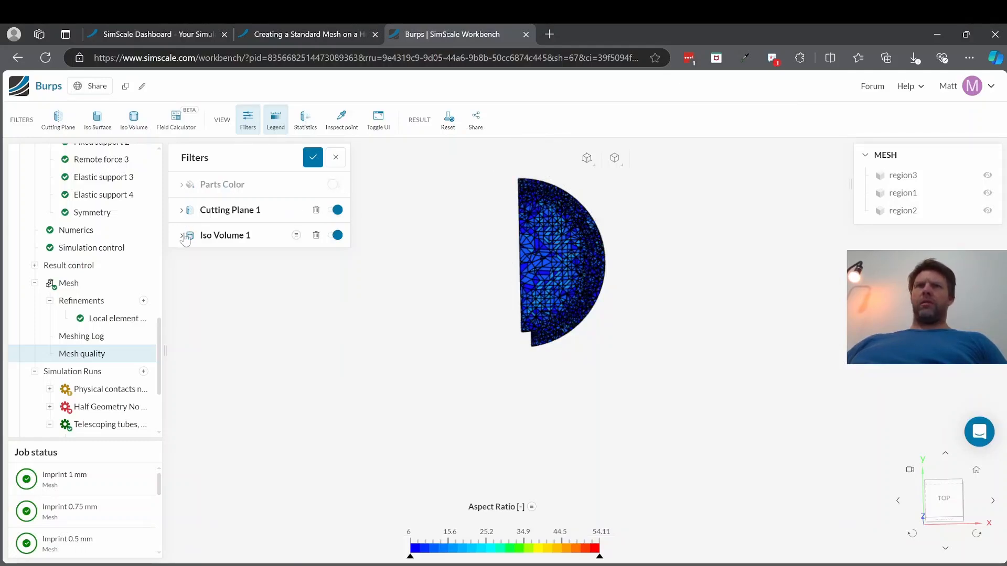
click(181, 211)
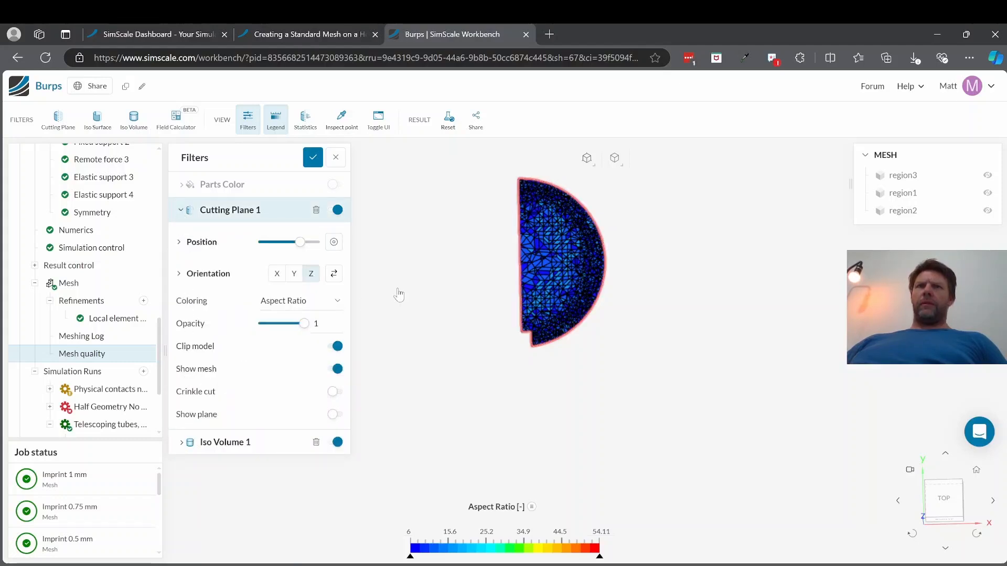
Step: Set the coloring of Cutting Plane 1 to Solid Color
click(321, 302)
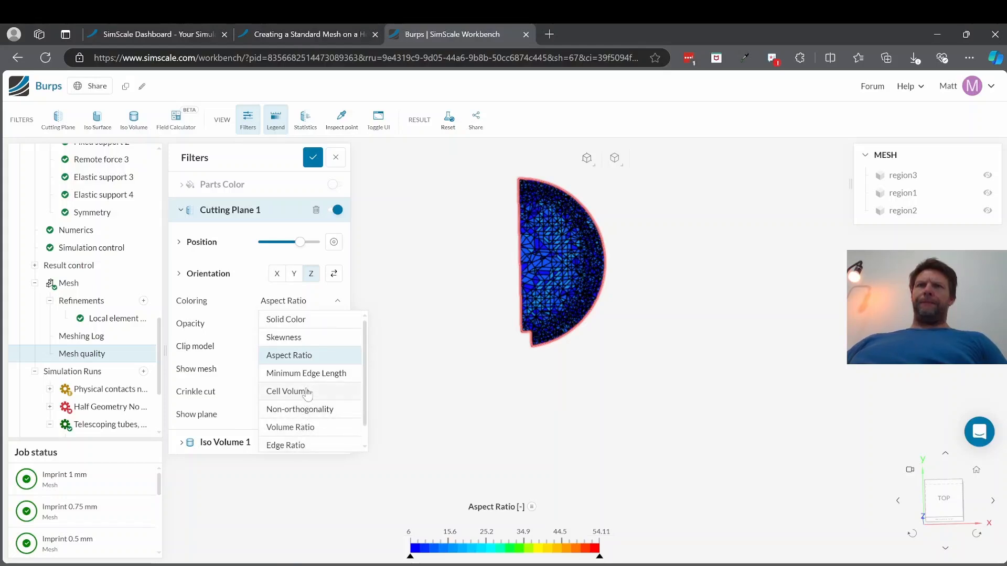
click(294, 322)
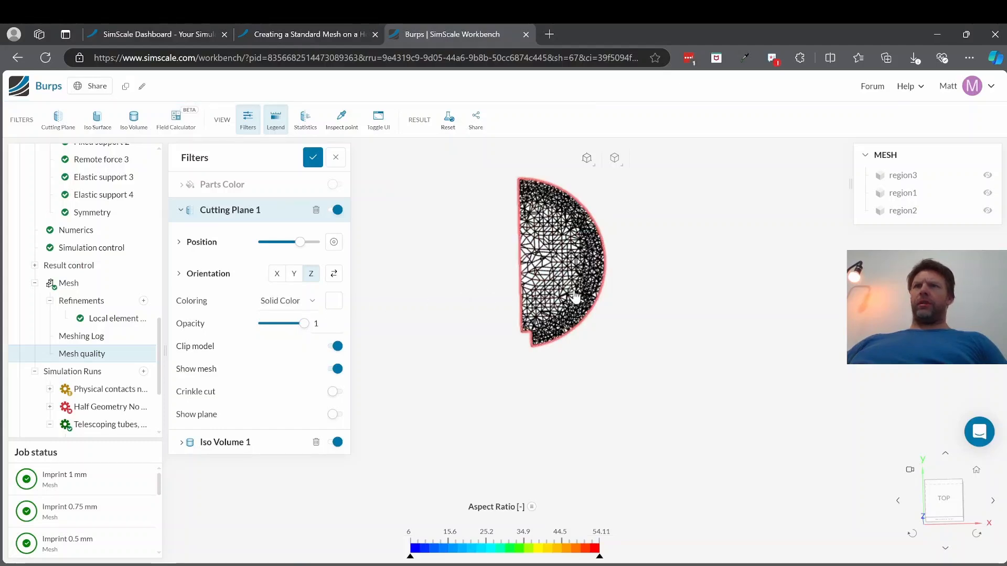
Step: Try showing region3 and switching off Clip model for Cutting Plane 1, restoring each setting after checking its effect
click(988, 177)
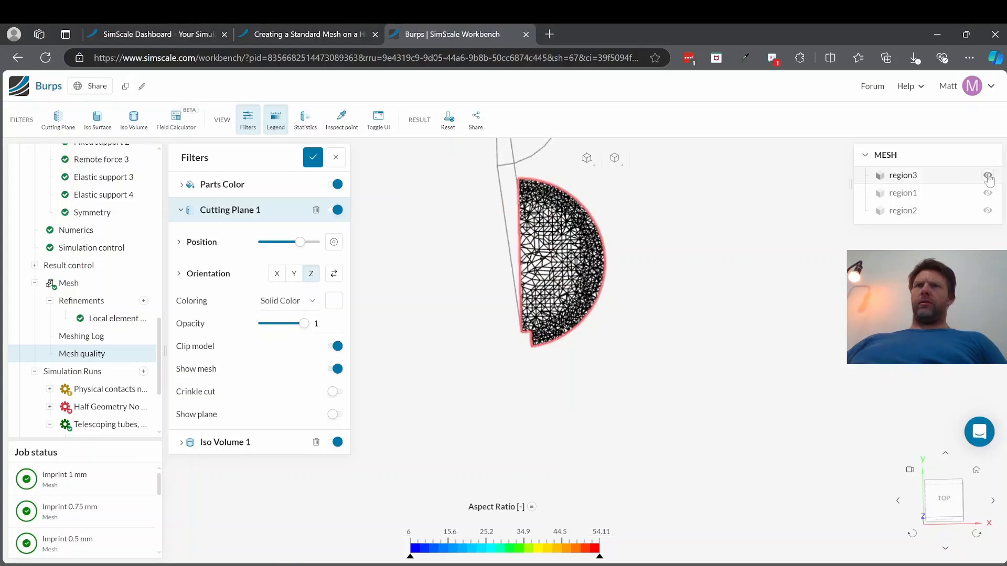
click(988, 177)
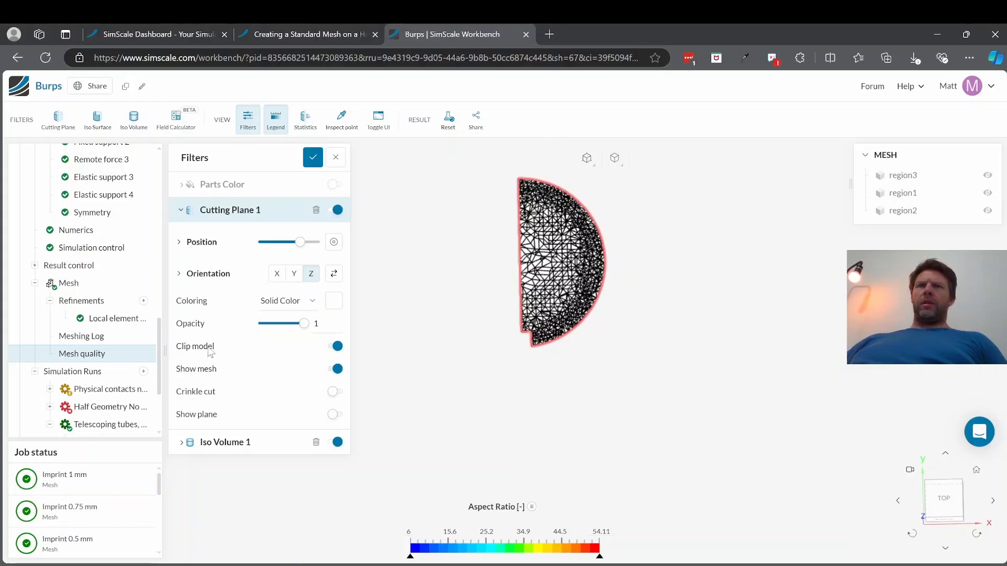
click(337, 347)
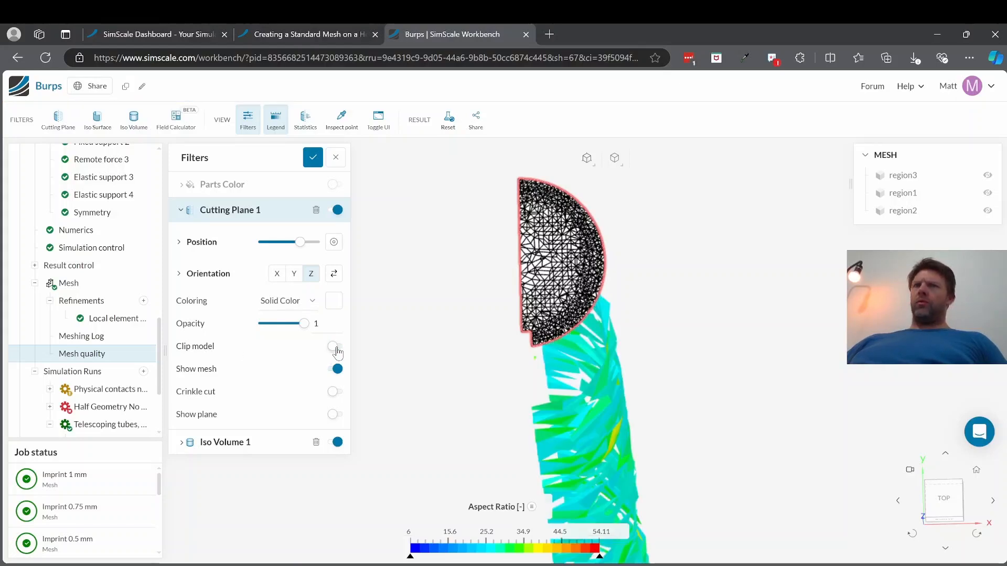
click(335, 347)
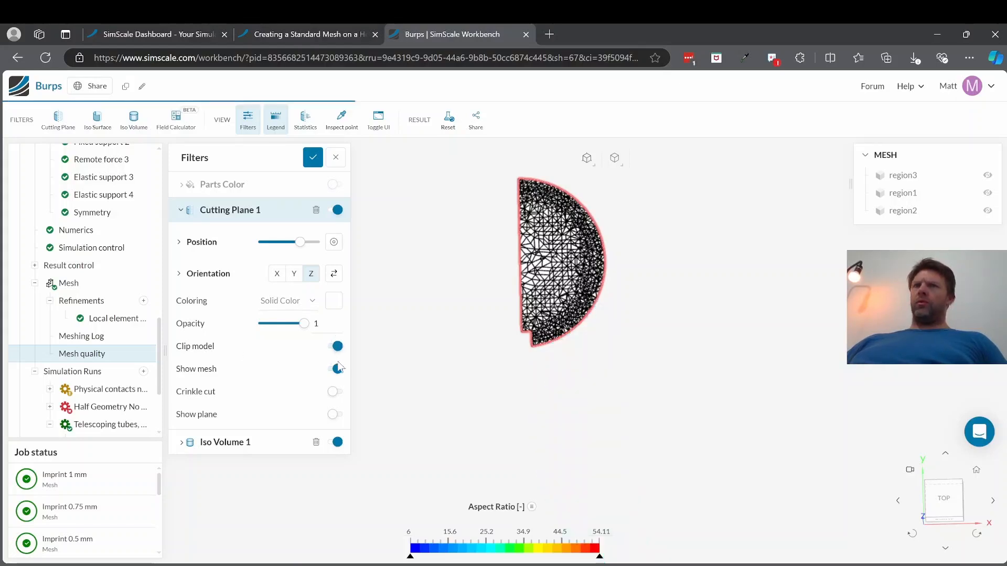
Step: Turn on Crinkle cut for Cutting Plane 1 and examine the section's whole elements up close from several angles
click(334, 392)
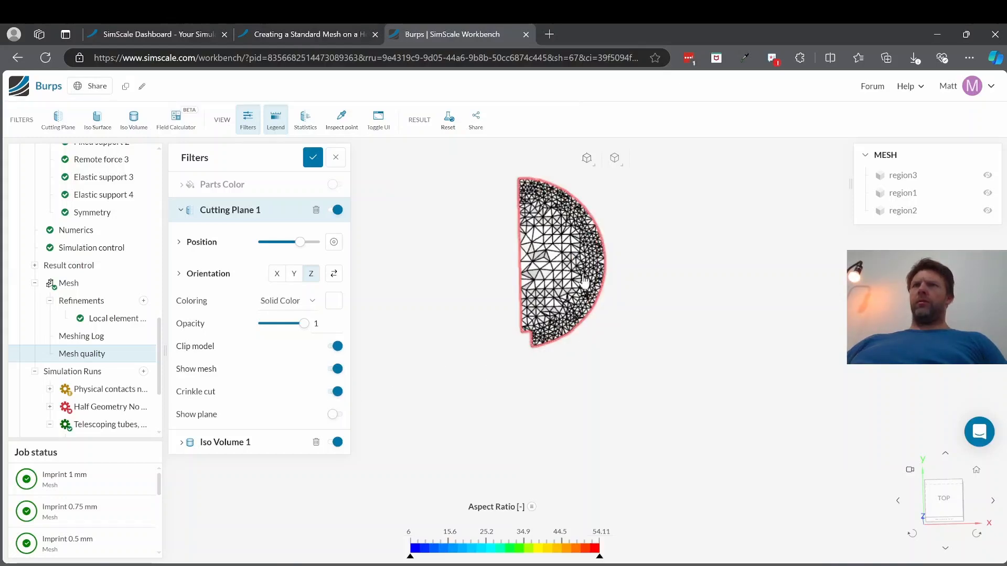
drag(540, 304, 398, 193)
drag(575, 310, 629, 426)
scroll(628, 286, up, 3)
scroll(628, 286, up, 5)
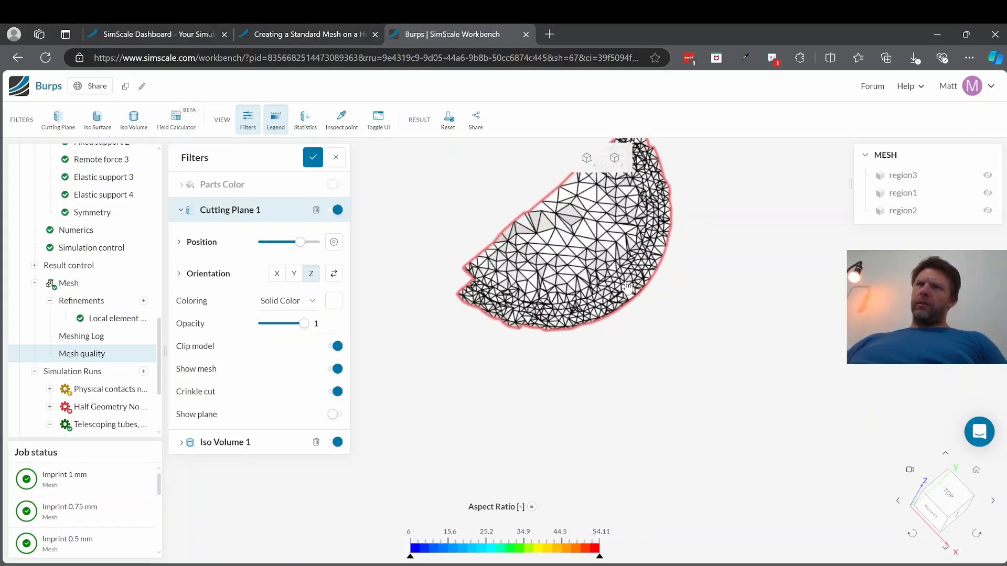
scroll(628, 287, up, 2)
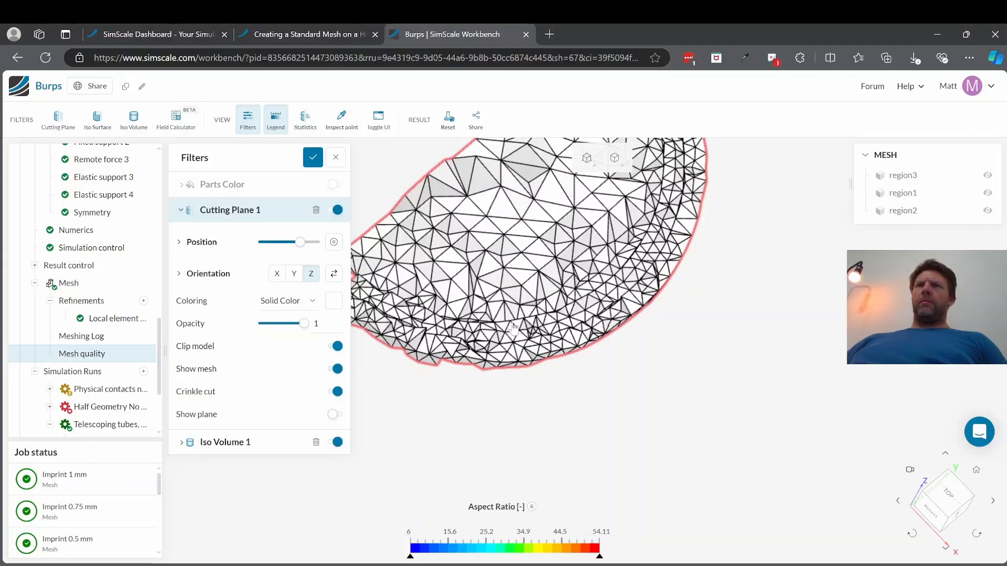
drag(513, 328, 462, 363)
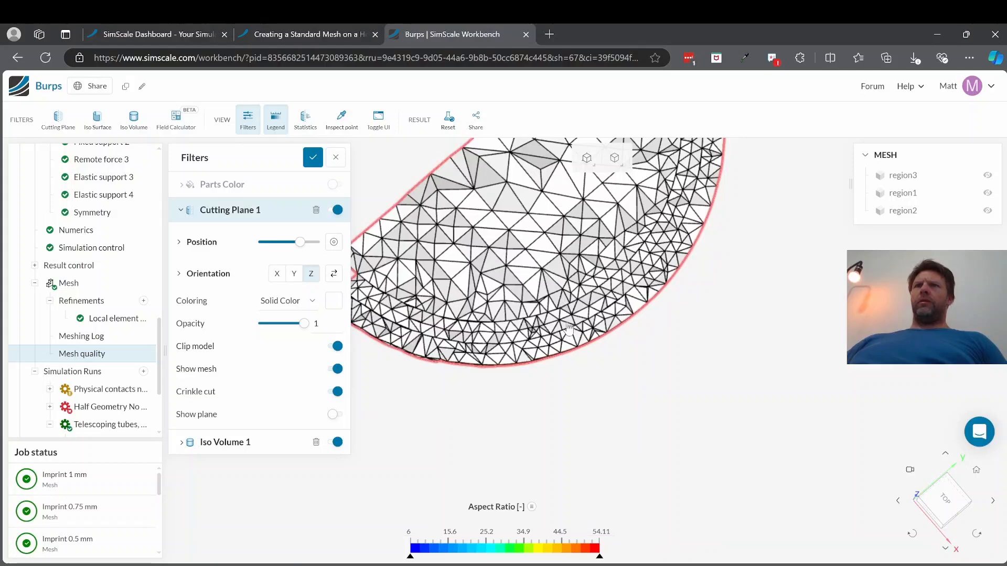
drag(568, 327, 477, 211)
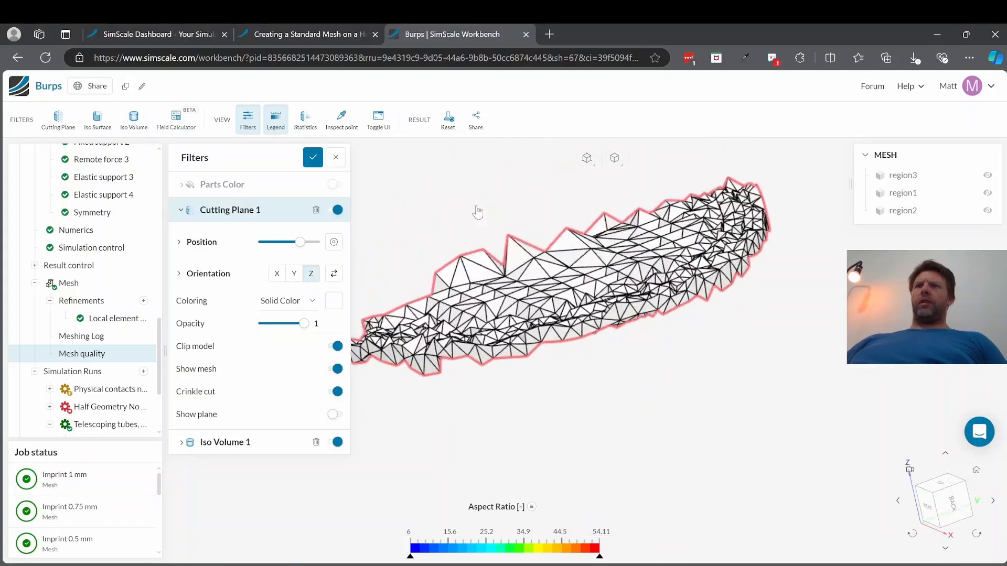
Step: Turn on Show plane and turn off Crinkle cut for Cutting Plane 1, and check the section with and without its mesh lines
click(337, 415)
scroll(543, 420, up, 5)
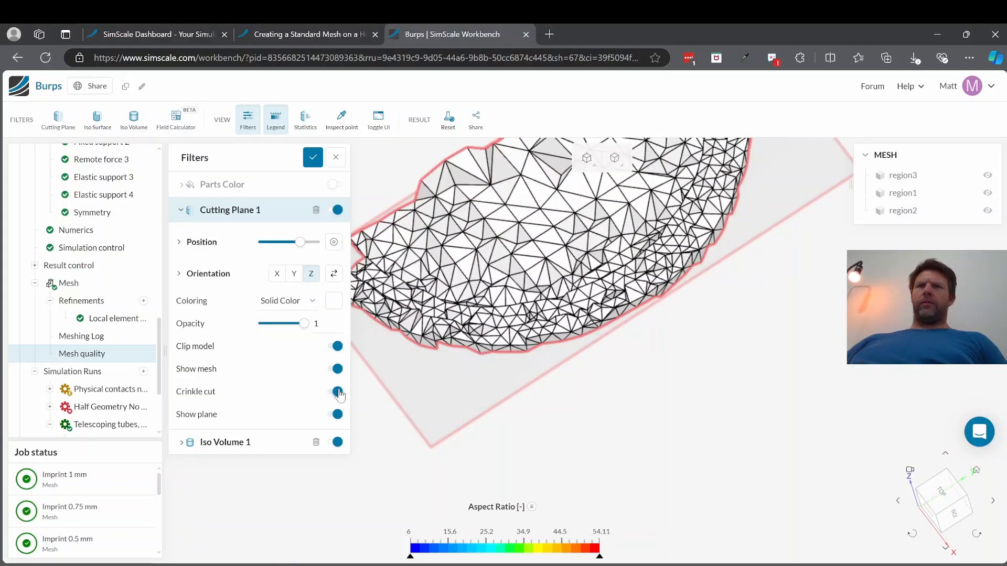
click(337, 392)
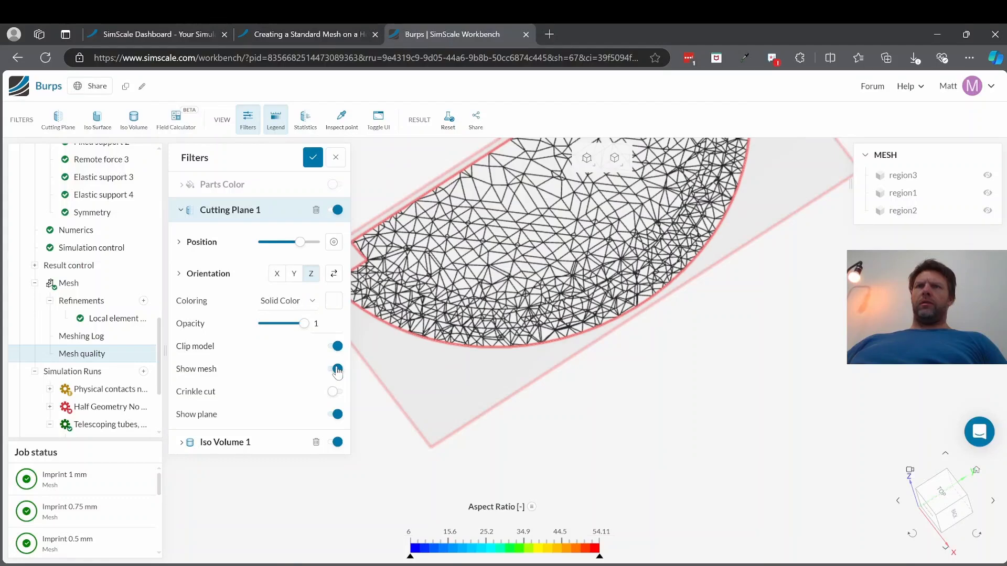
click(336, 370)
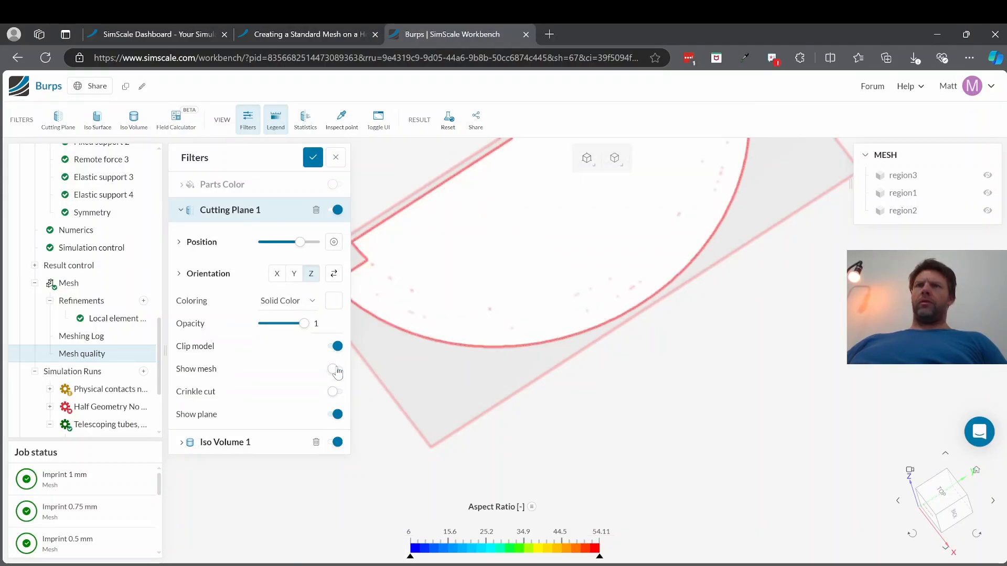
click(337, 369)
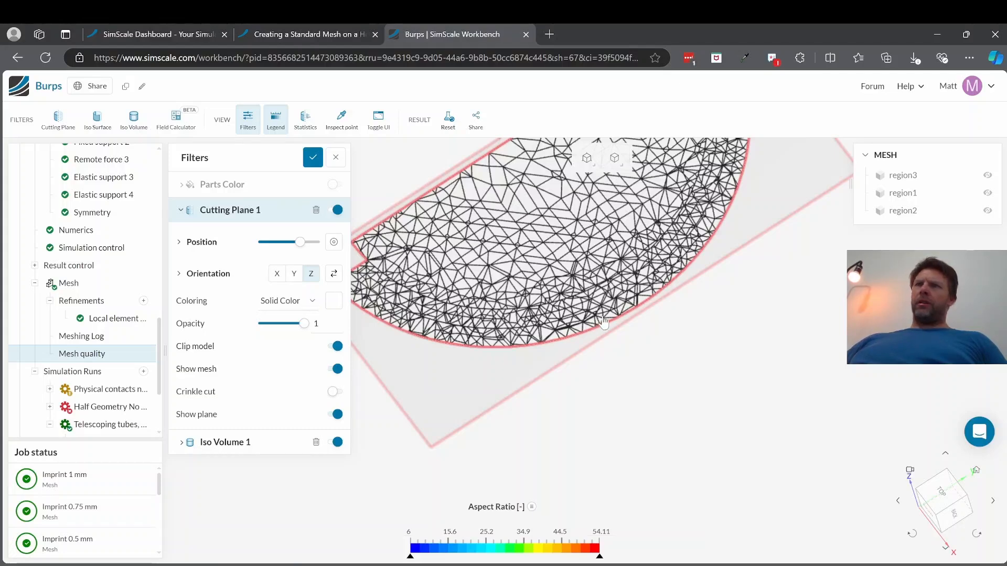
scroll(598, 324, up, 5)
drag(615, 283, 632, 329)
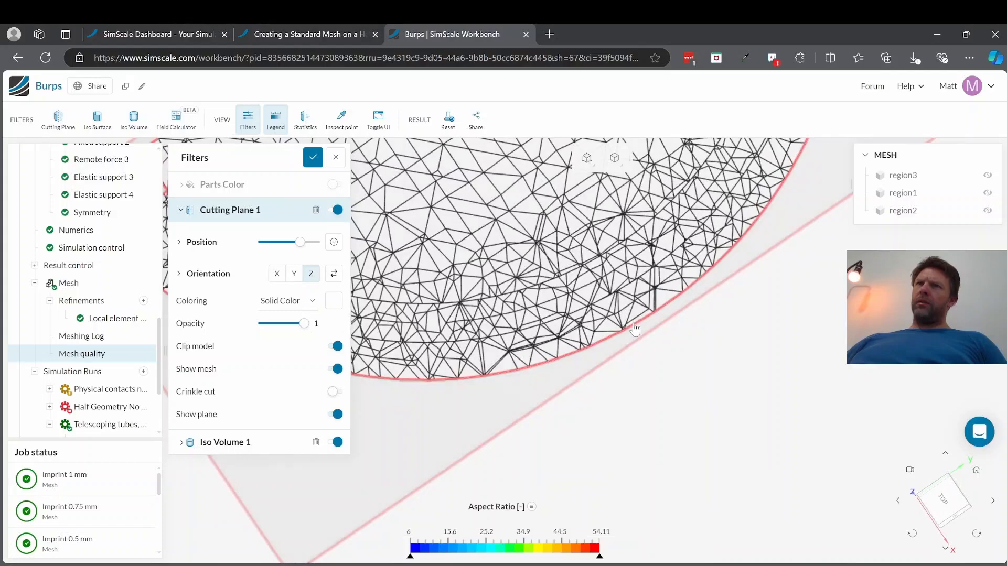
scroll(608, 312, up, 2)
scroll(609, 312, up, 2)
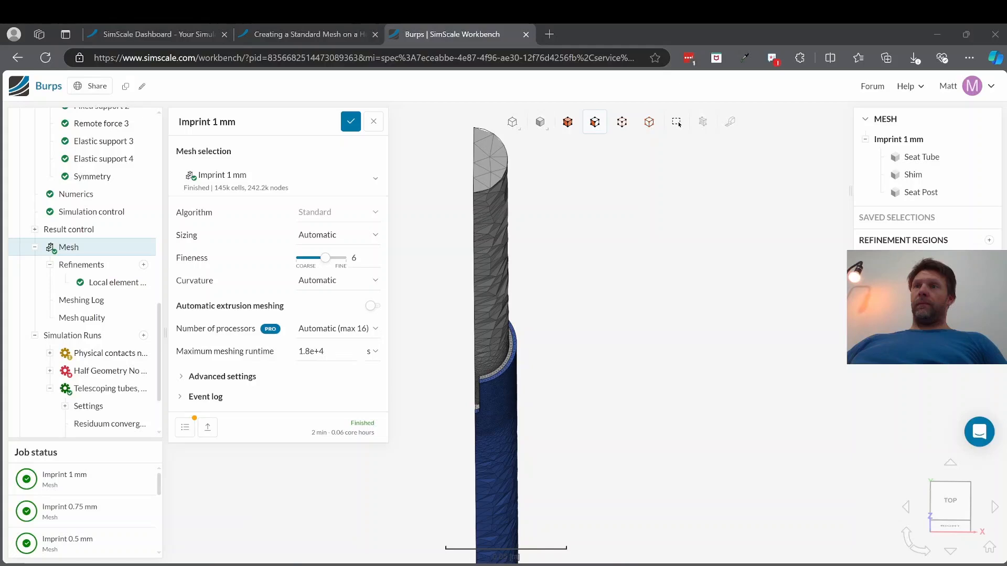
Step: Examine the Imprint 1 mm mesh's surface elements at the shim joint and compare them with those farther along the seat tube
click(604, 341)
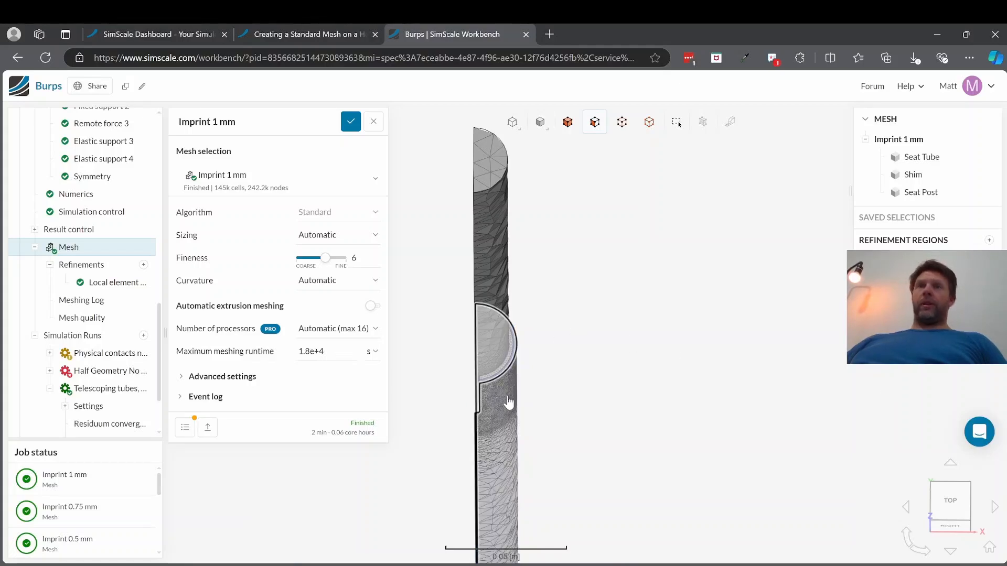
drag(508, 403, 501, 323)
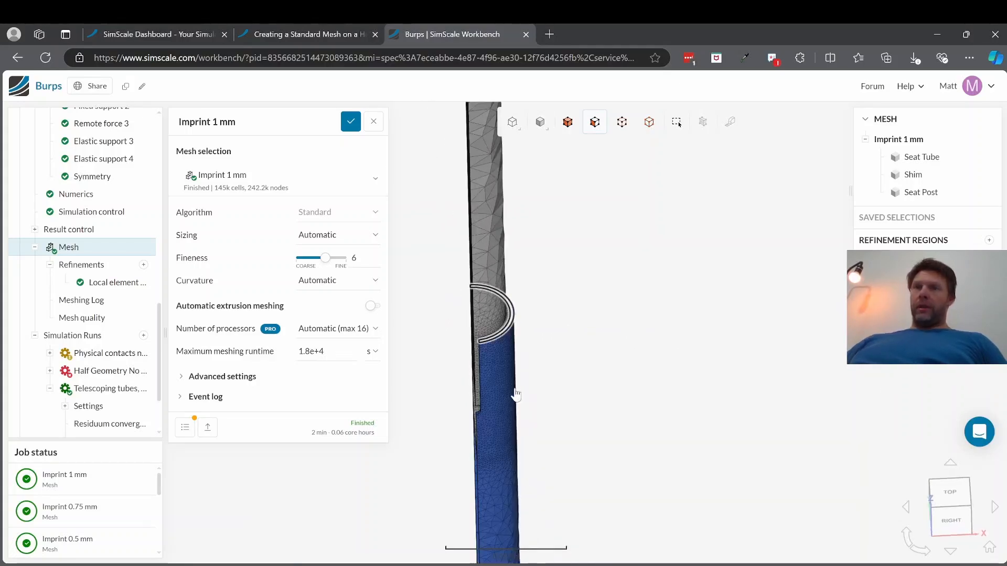
scroll(491, 407, up, 3)
scroll(490, 407, up, 3)
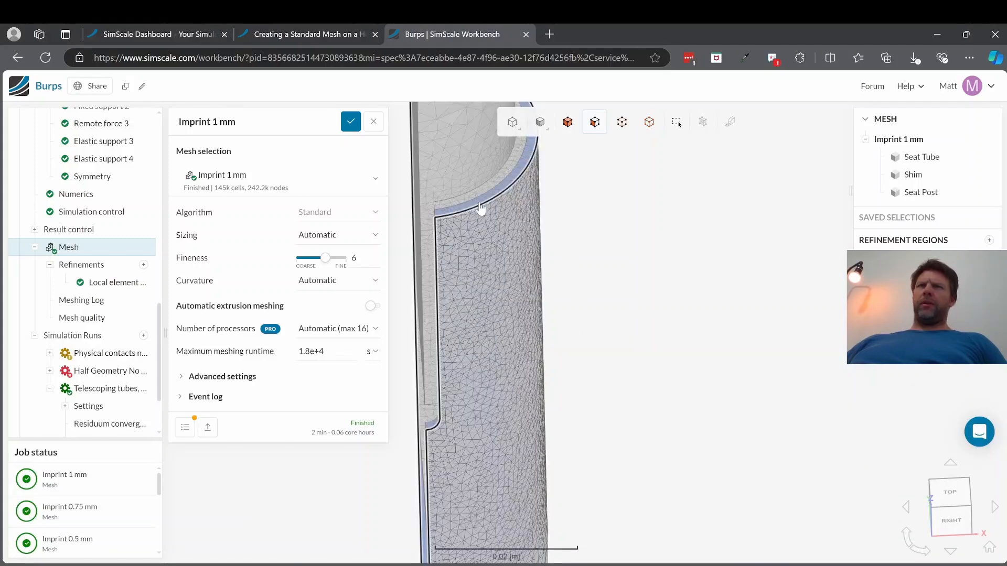
scroll(483, 199, up, 3)
scroll(483, 194, up, 3)
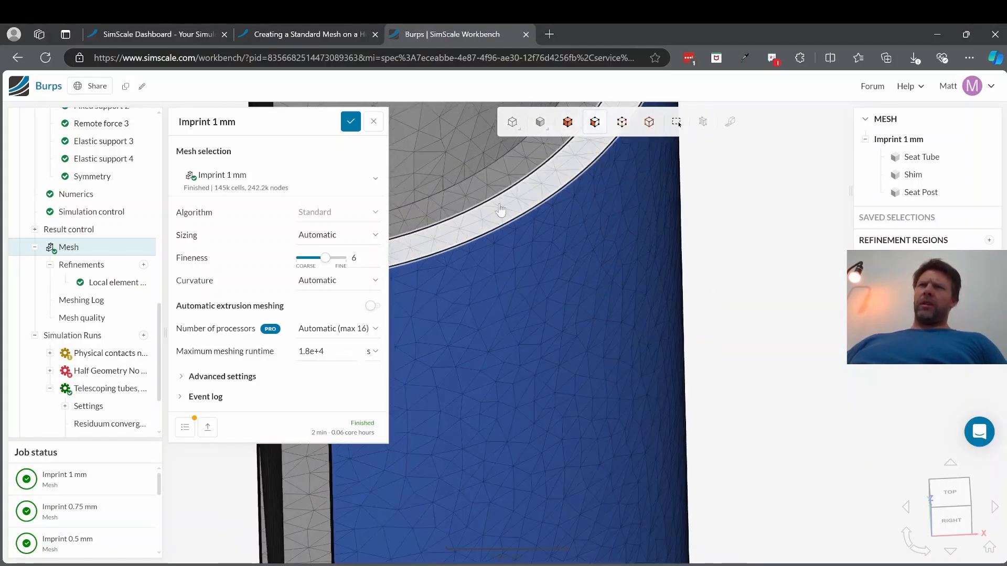
scroll(546, 326, up, 3)
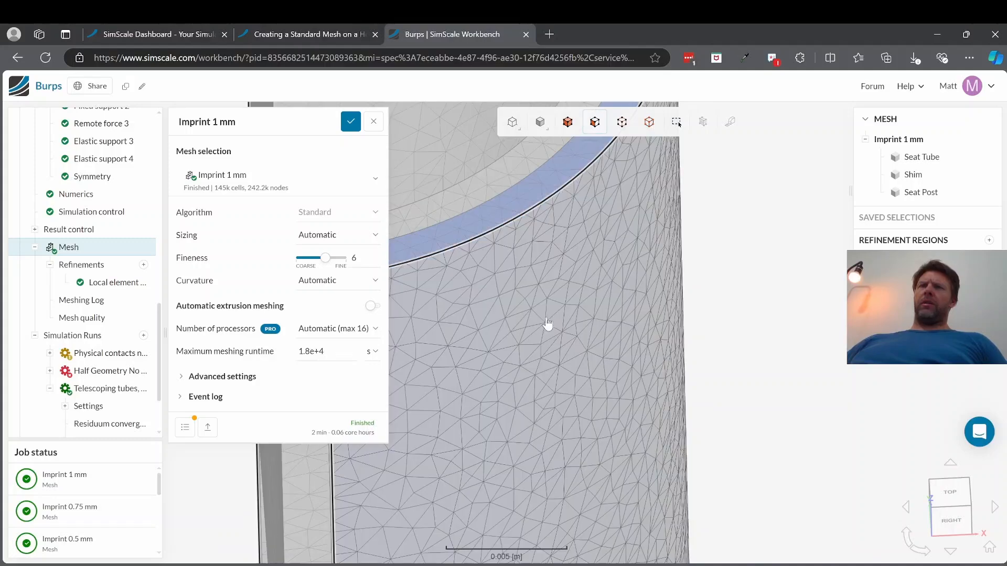
scroll(545, 326, down, 5)
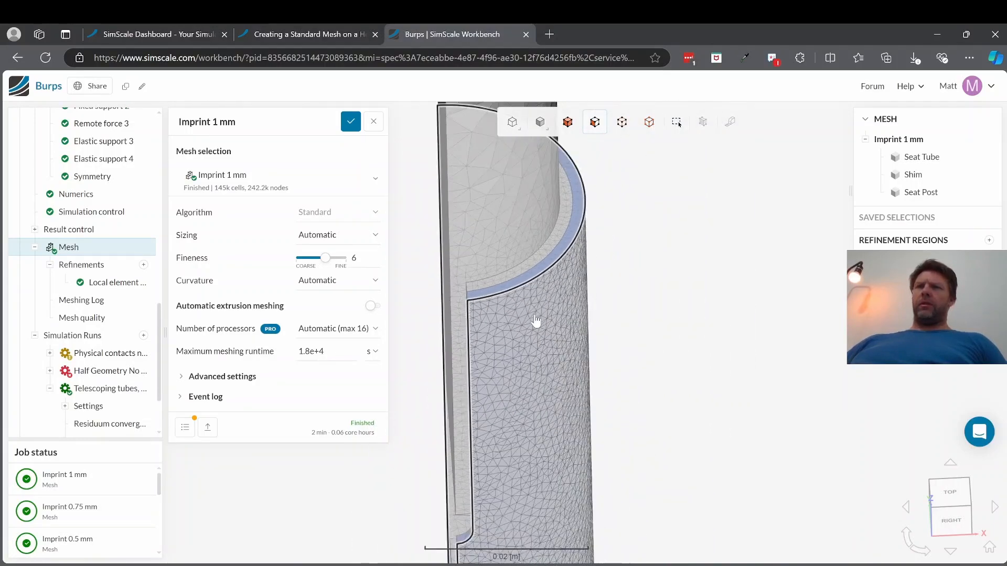
scroll(551, 353, down, 5)
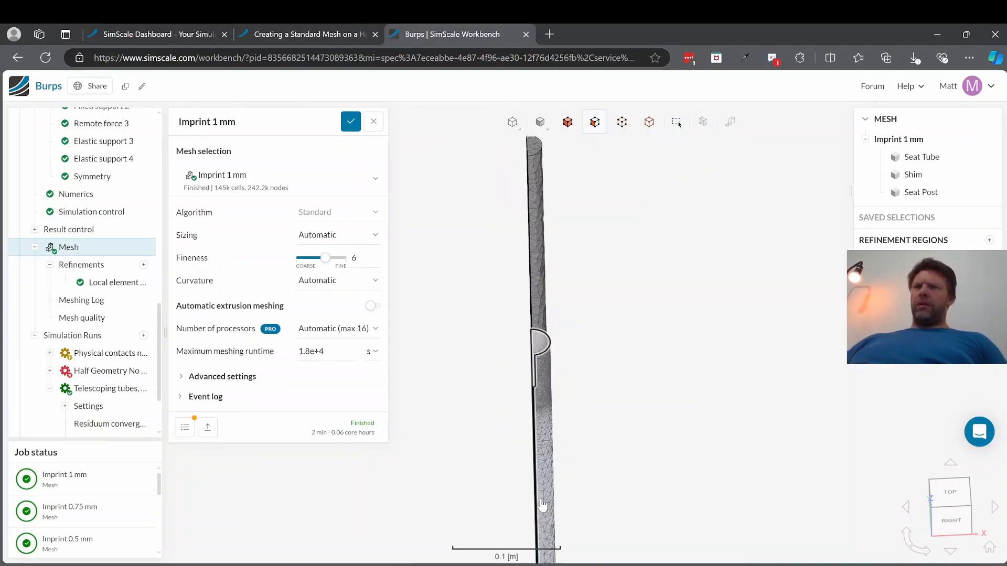
scroll(546, 507, up, 4)
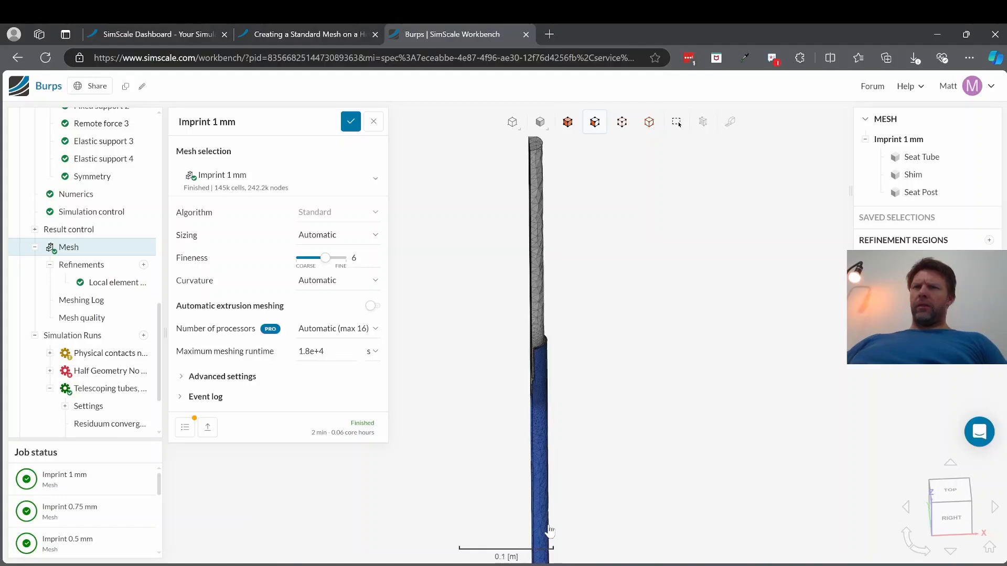
scroll(541, 526, up, 3)
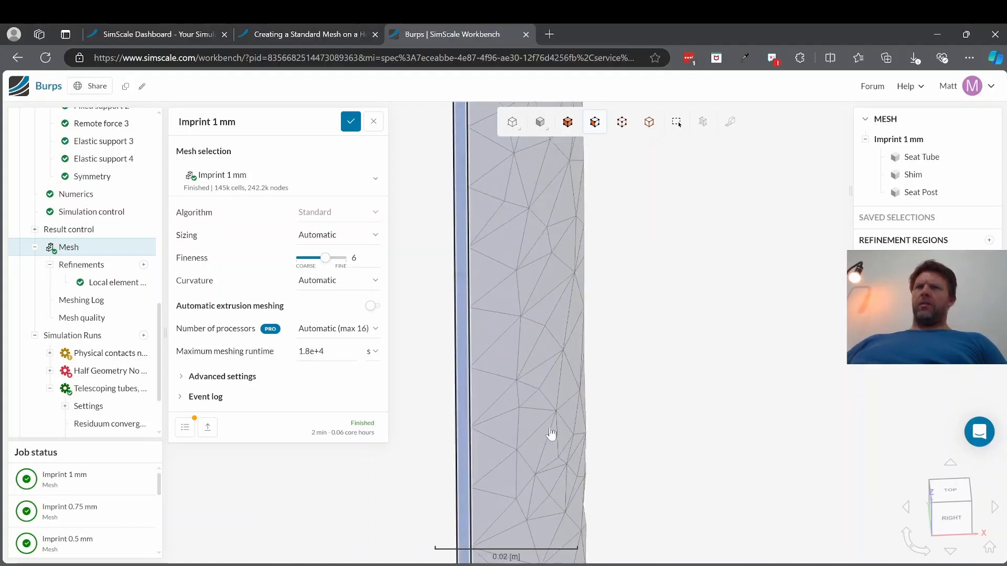
scroll(499, 462, down, 5)
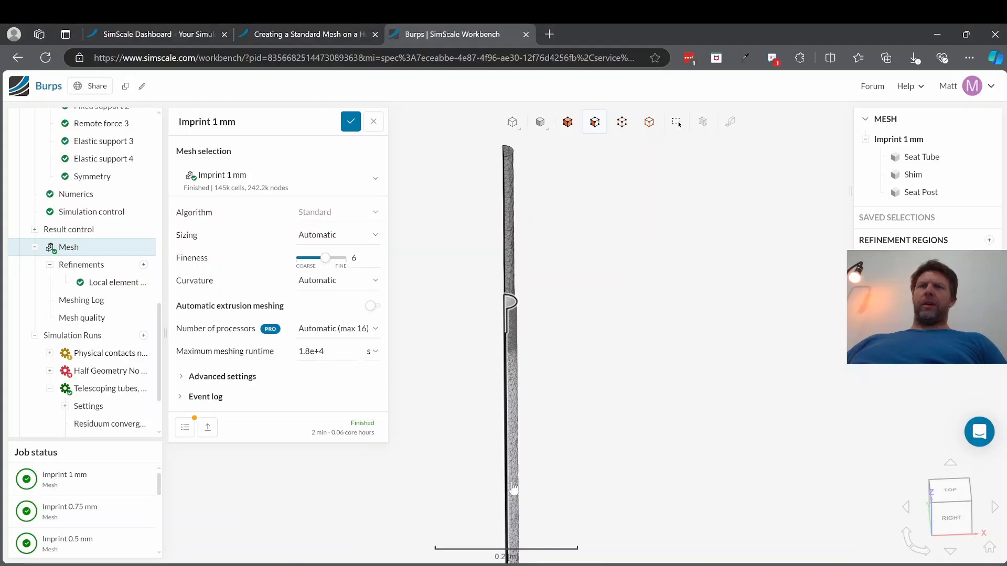
Step: Reopen the mesh quality view, turn off Clip model for Cutting Plane 1 and view its section alongside the surrounding model
click(95, 318)
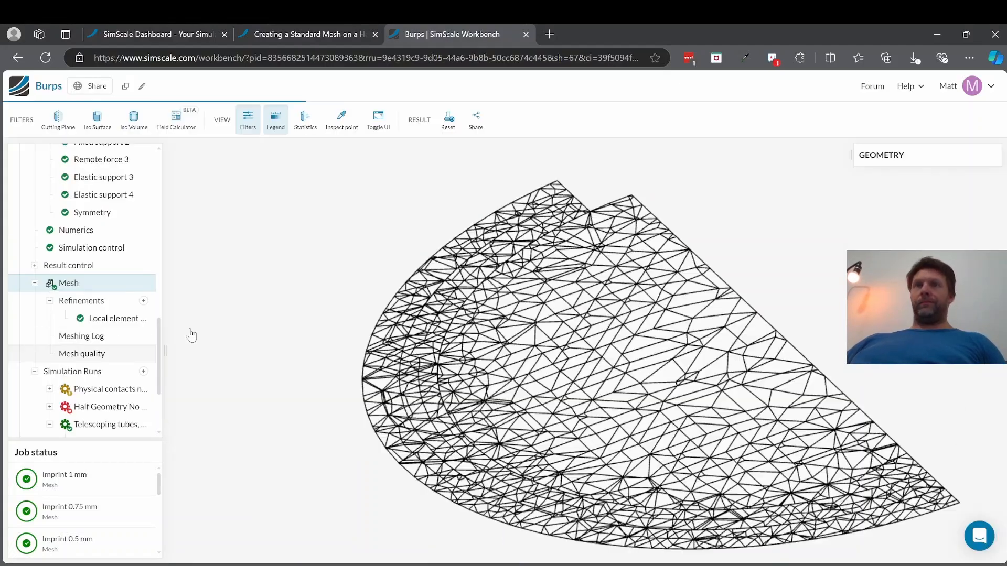
scroll(526, 356, up, 1)
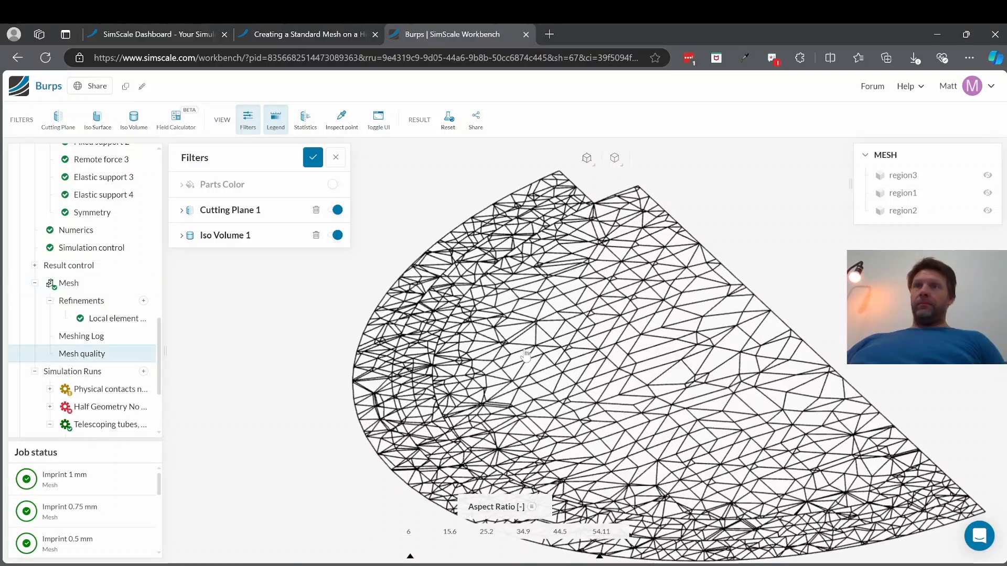
scroll(526, 355, up, 2)
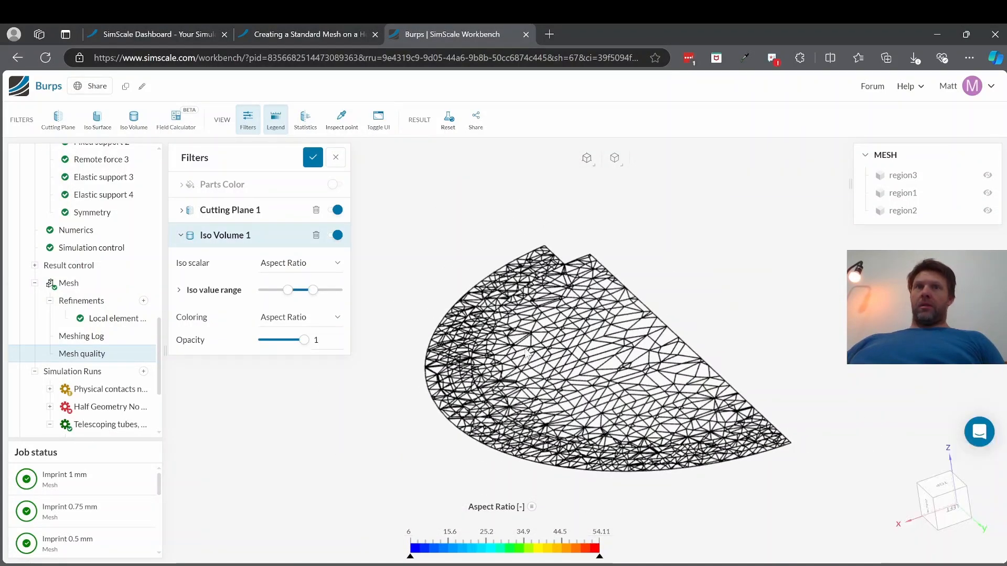
click(182, 212)
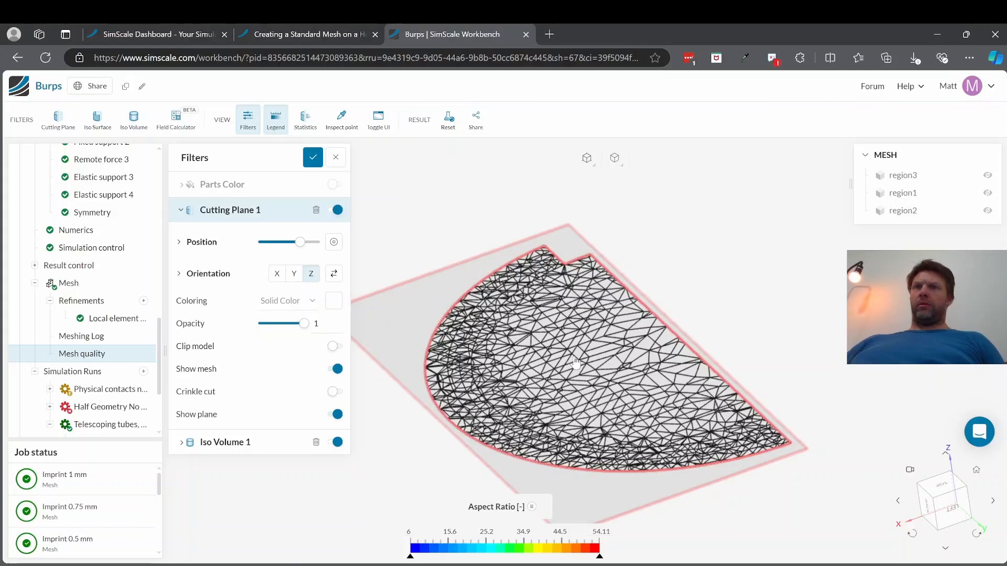
scroll(577, 357, up, 2)
scroll(577, 356, down, 3)
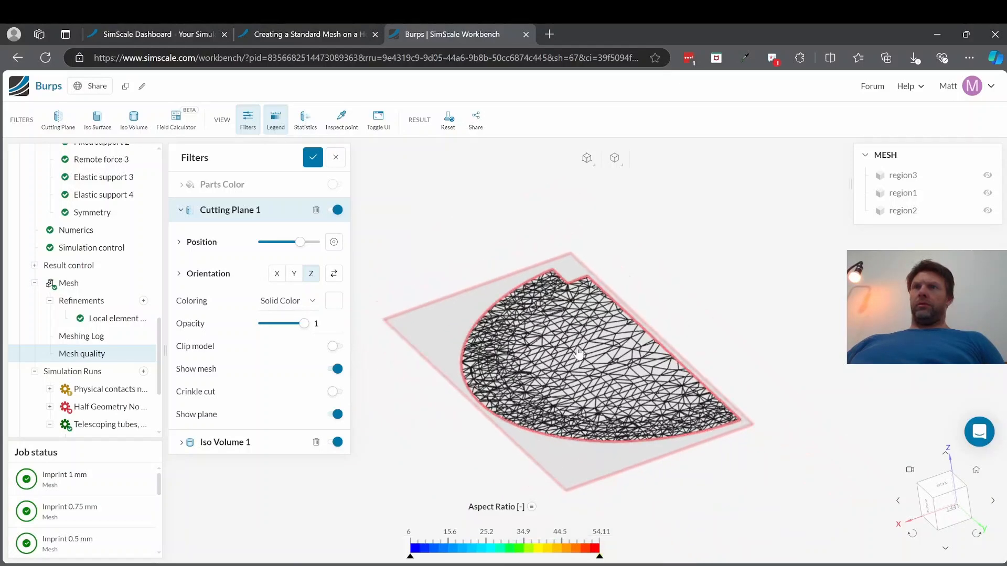
scroll(578, 354, down, 4)
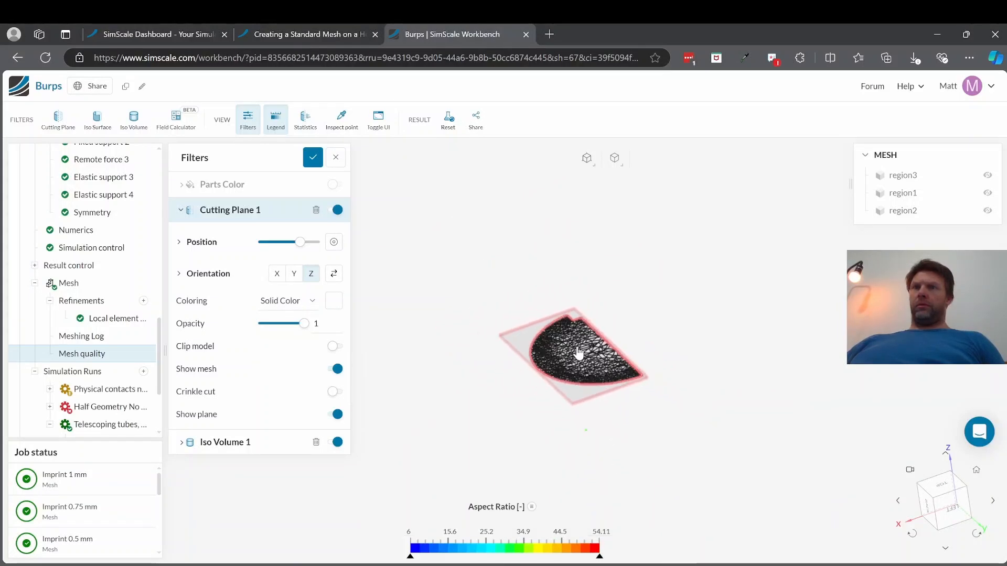
scroll(557, 408, down, 3)
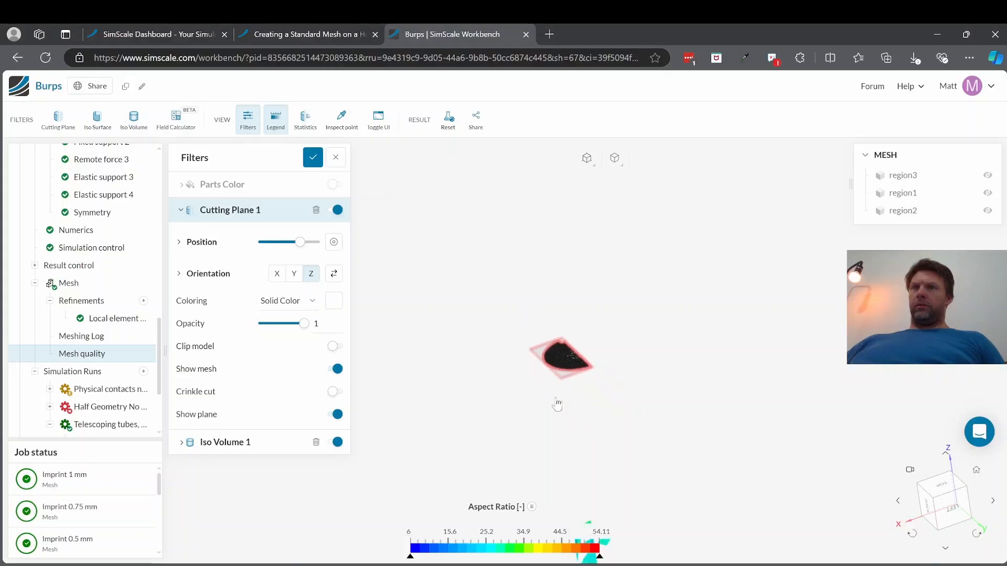
scroll(557, 408, up, 3)
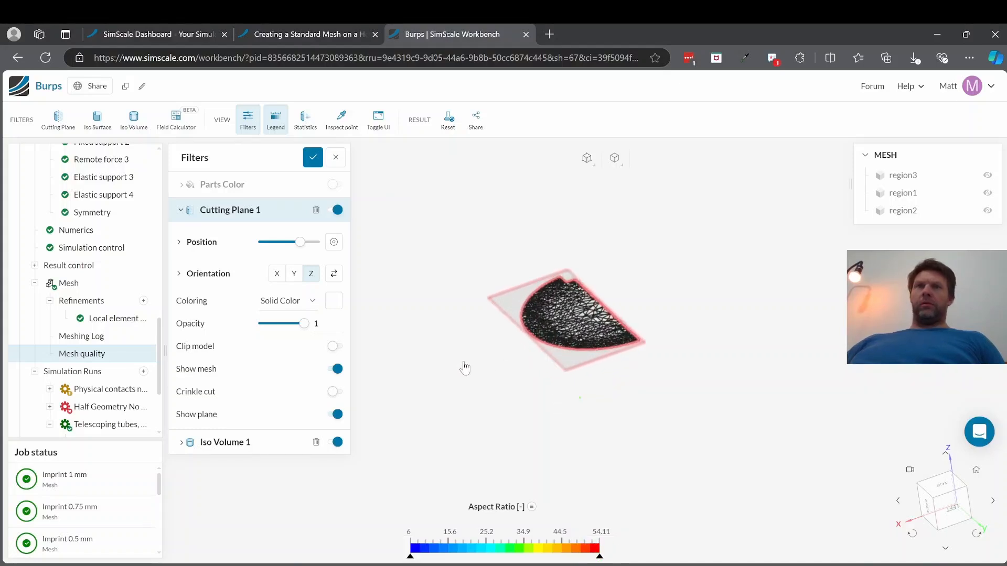
Step: Expand the position and orientation coordinates of Cutting Plane 1 and review its settings
scroll(466, 367, up, 2)
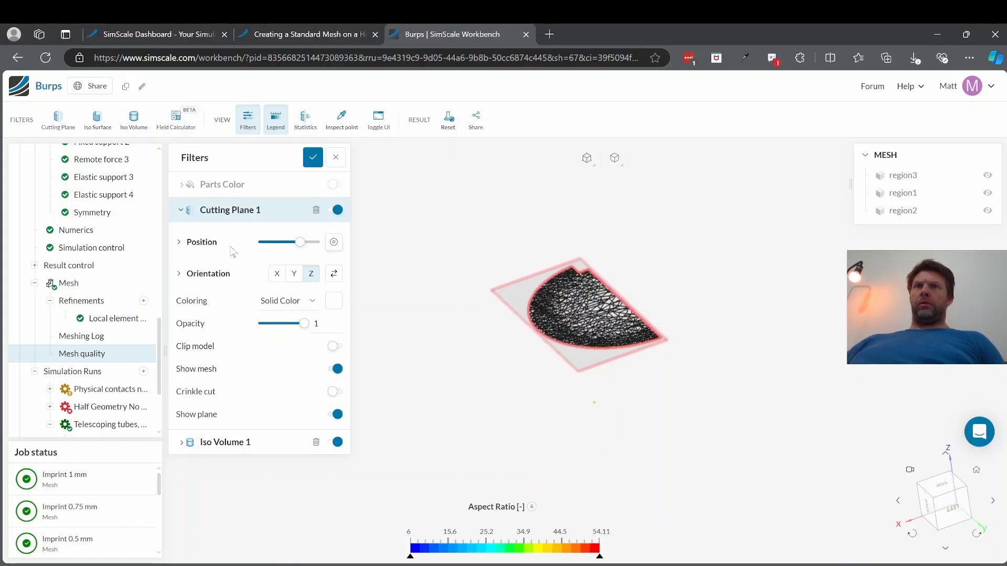
click(179, 242)
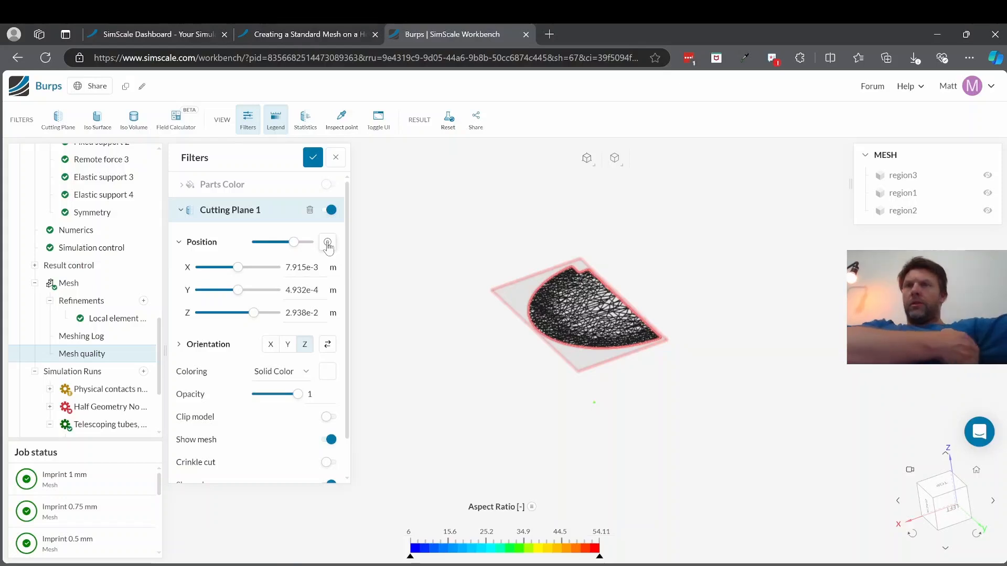
scroll(286, 408, down, 1)
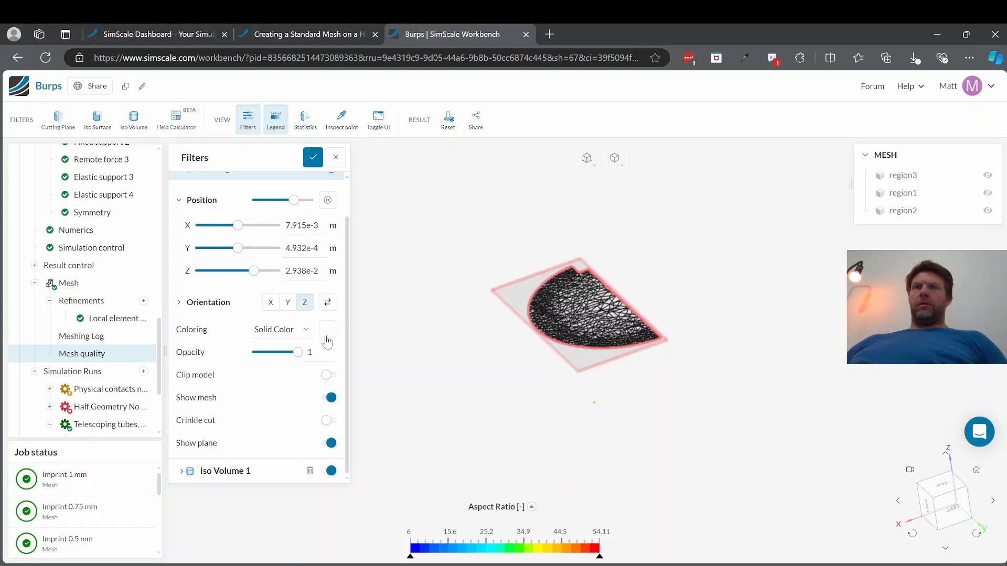
scroll(305, 277, up, 1)
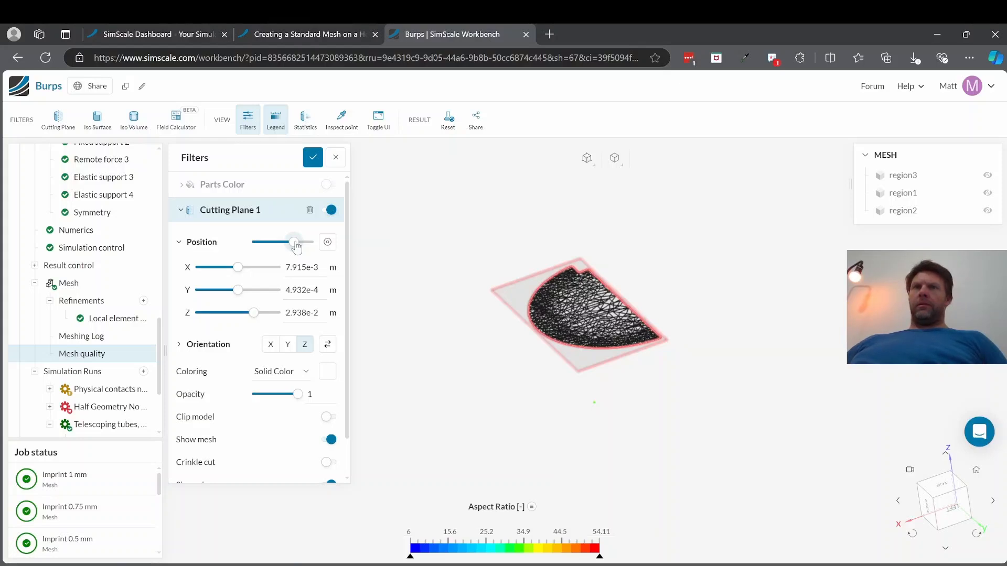
click(179, 346)
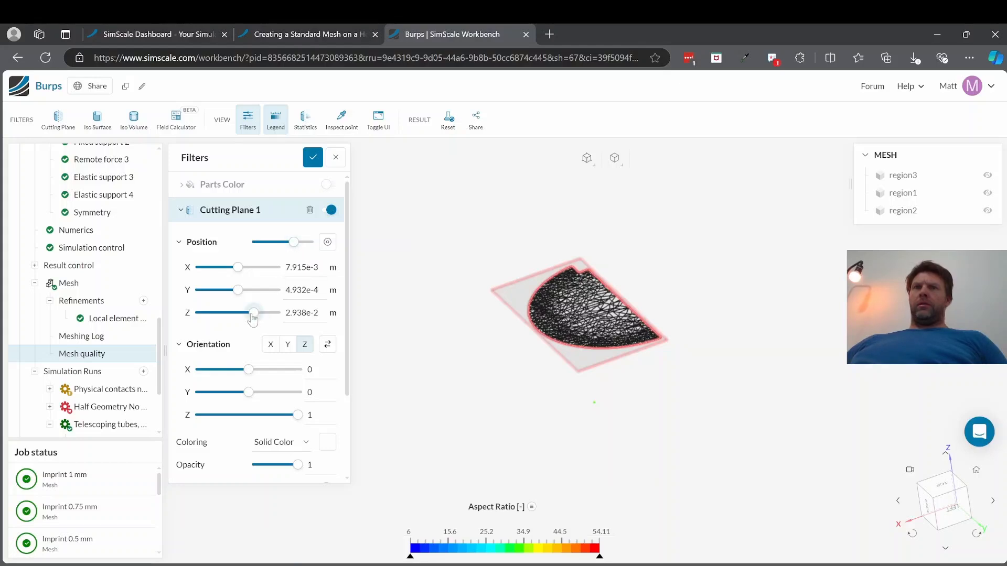
Step: Move Cutting Plane 1 along Z through about -3.467e-2 m and -2.744e-2 m, examining the elements across the wall thickness
mouse_move(252, 319)
mouse_down()
mouse_move(241, 319)
mouse_move(250, 318)
mouse_up()
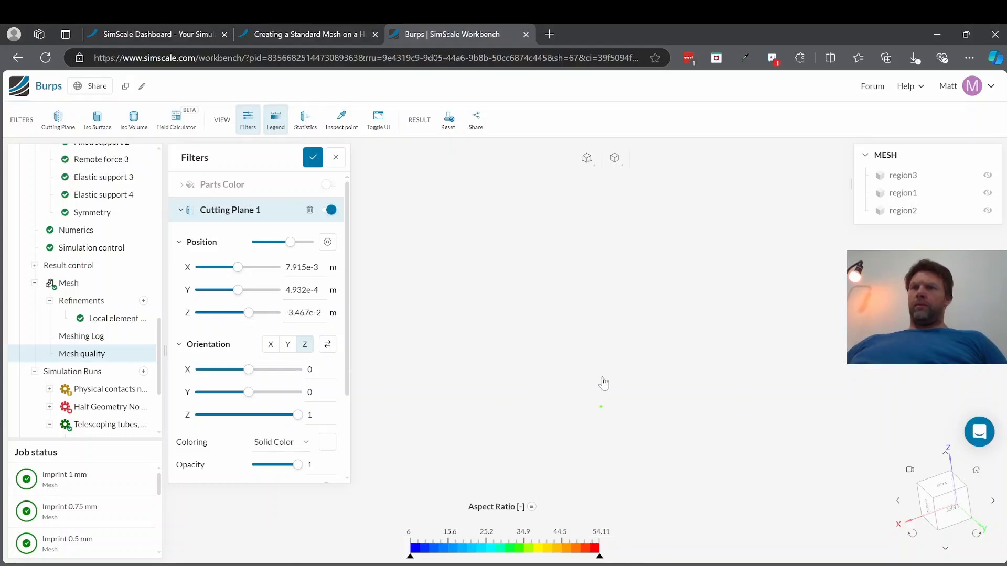
scroll(571, 402, down, 5)
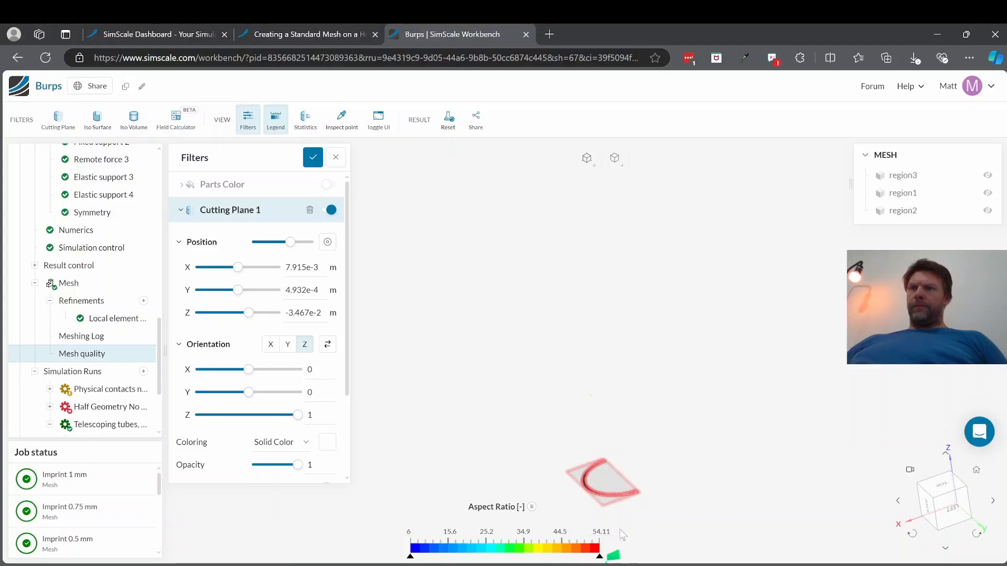
scroll(616, 517, up, 4)
scroll(616, 516, up, 5)
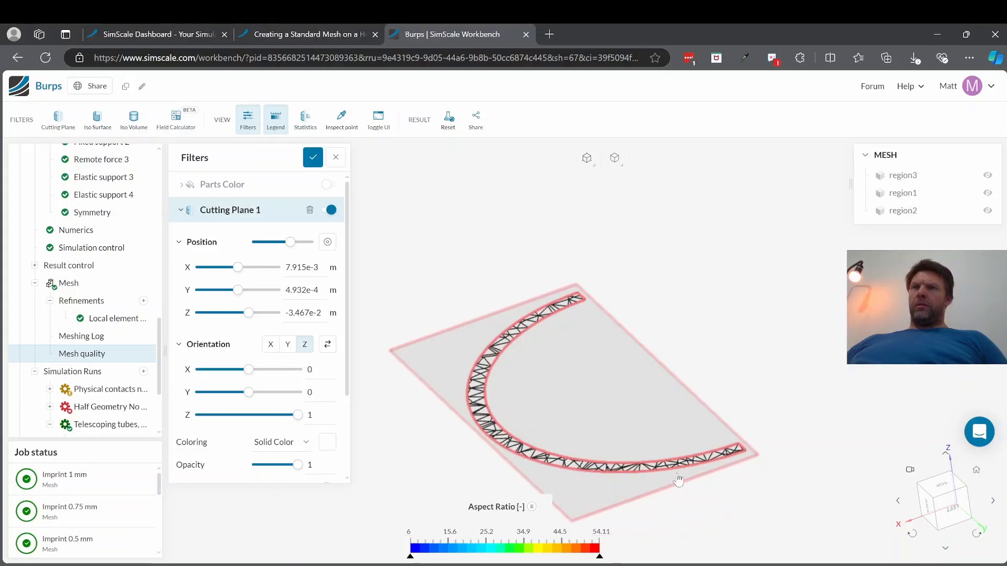
scroll(678, 480, up, 2)
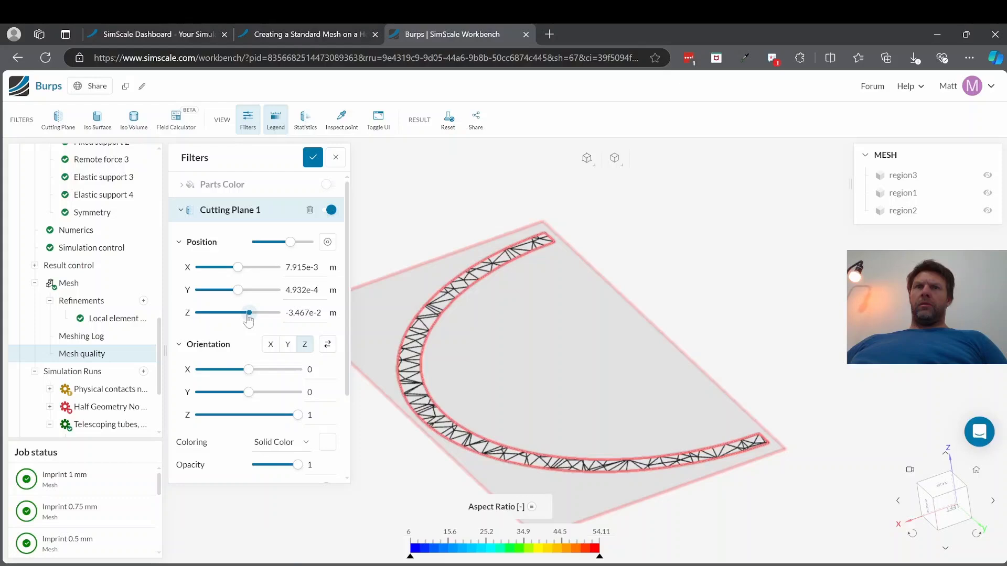
drag(248, 314, 251, 313)
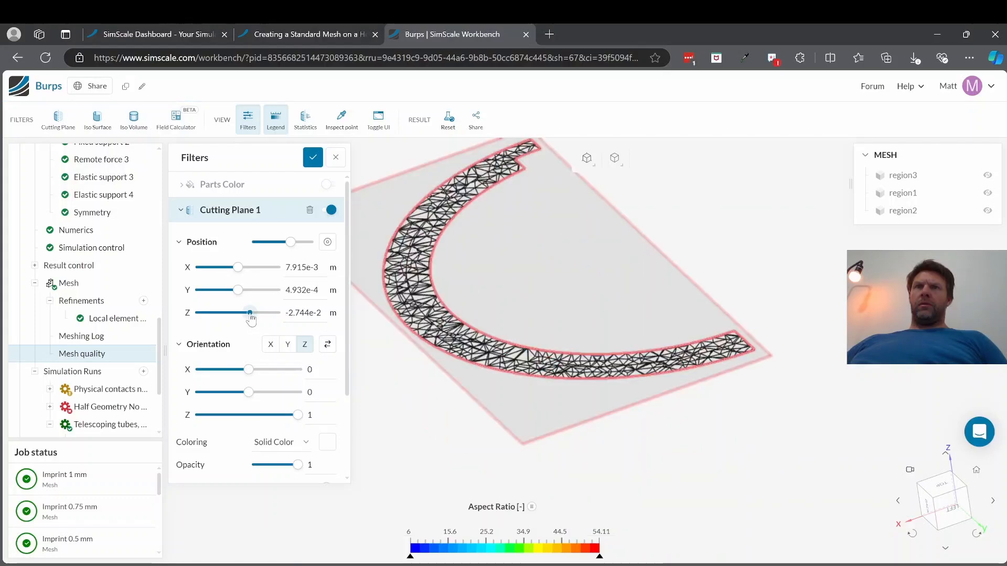
drag(250, 314, 245, 313)
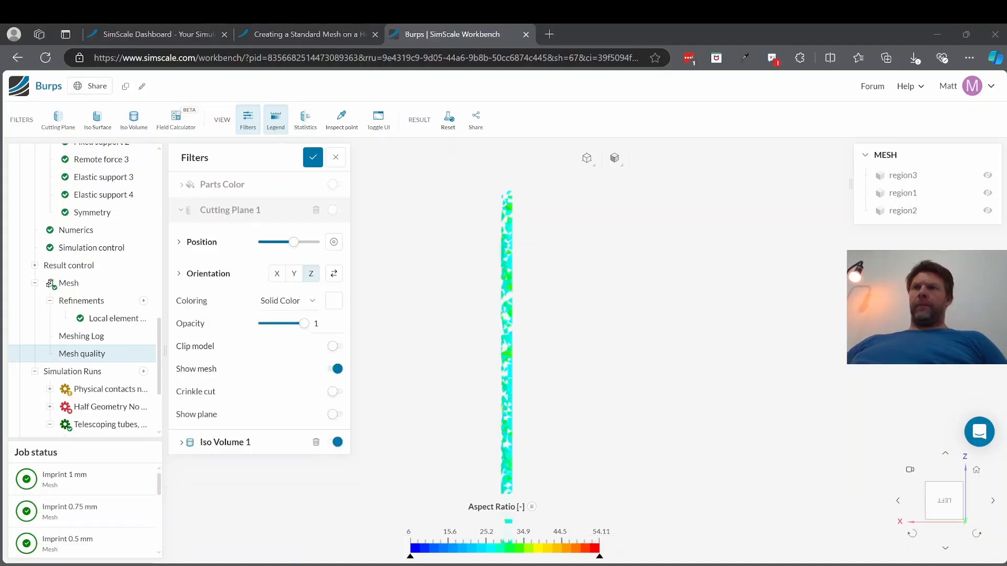
Step: Turn Cutting Plane 1 back on and, viewing the model from its left face, move the plane down near the lower end of the tube
click(181, 210)
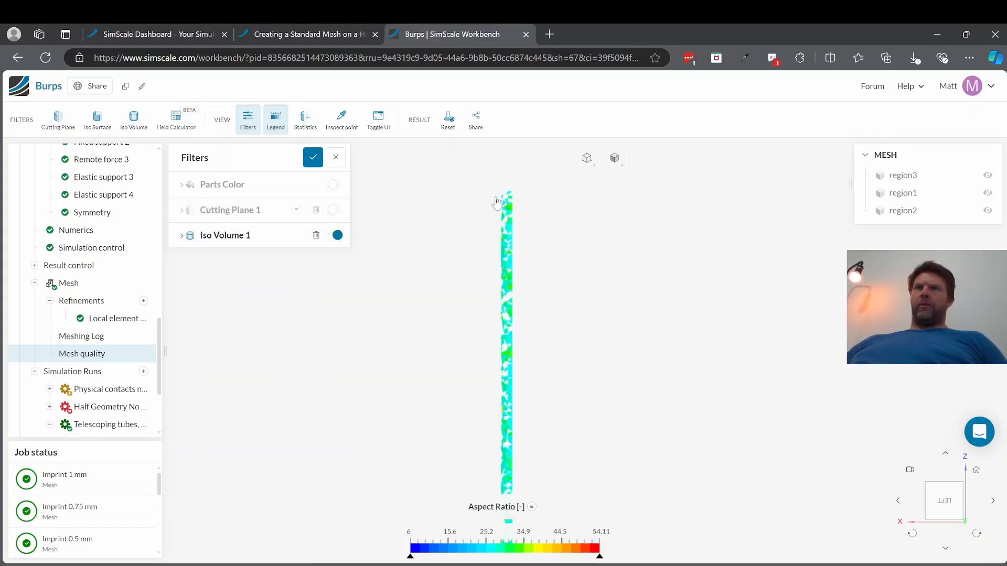
click(943, 504)
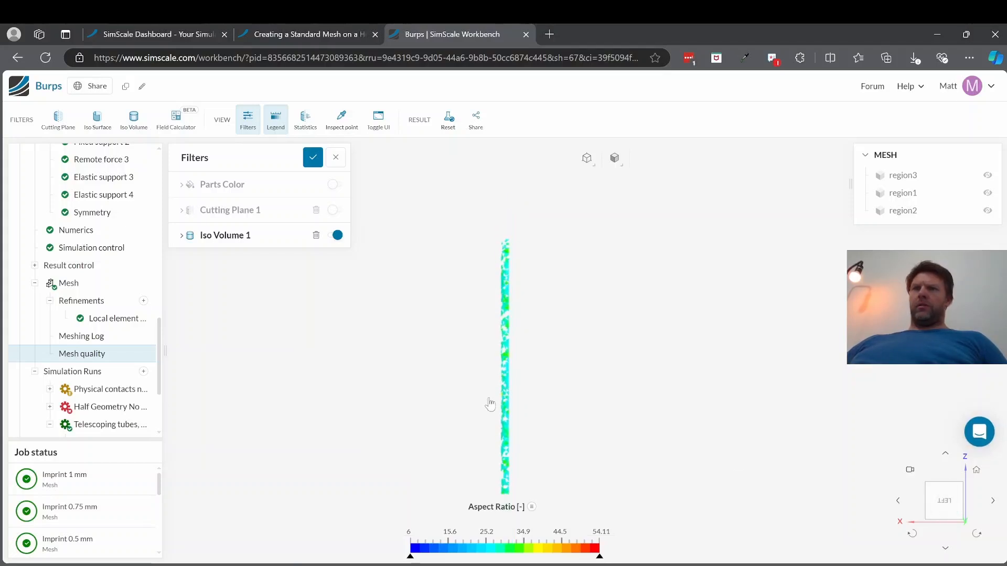
scroll(492, 406, up, 4)
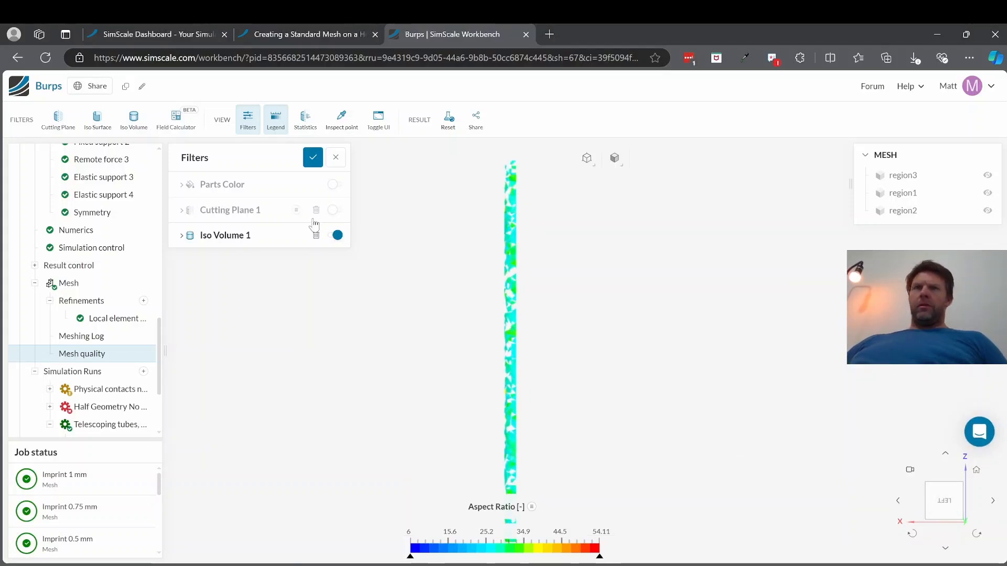
click(334, 211)
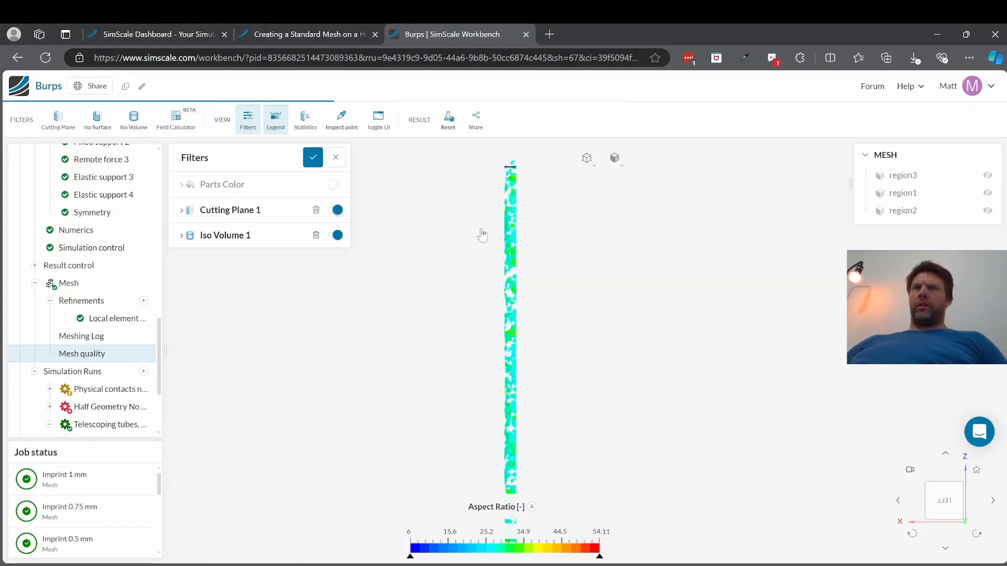
click(181, 210)
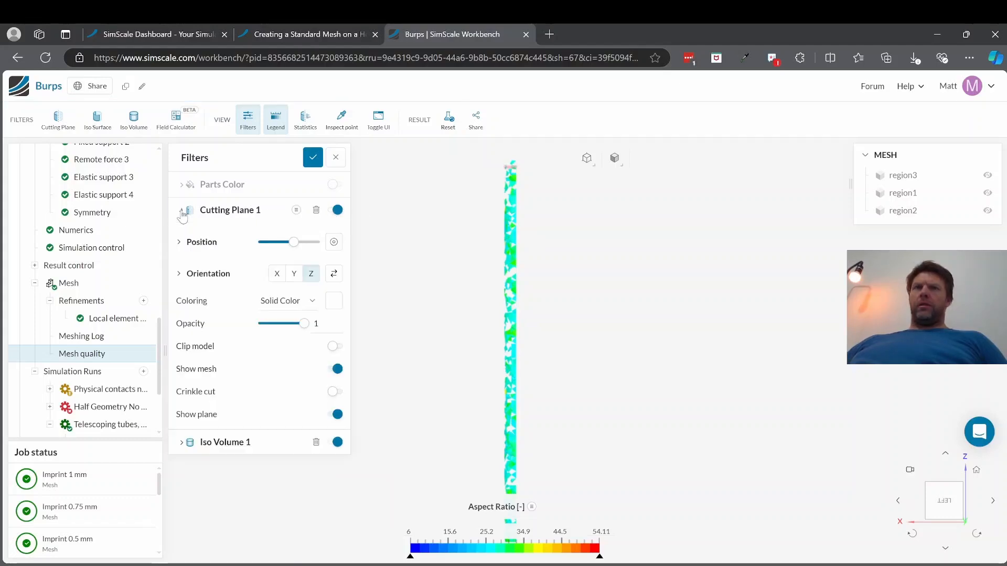
click(289, 244)
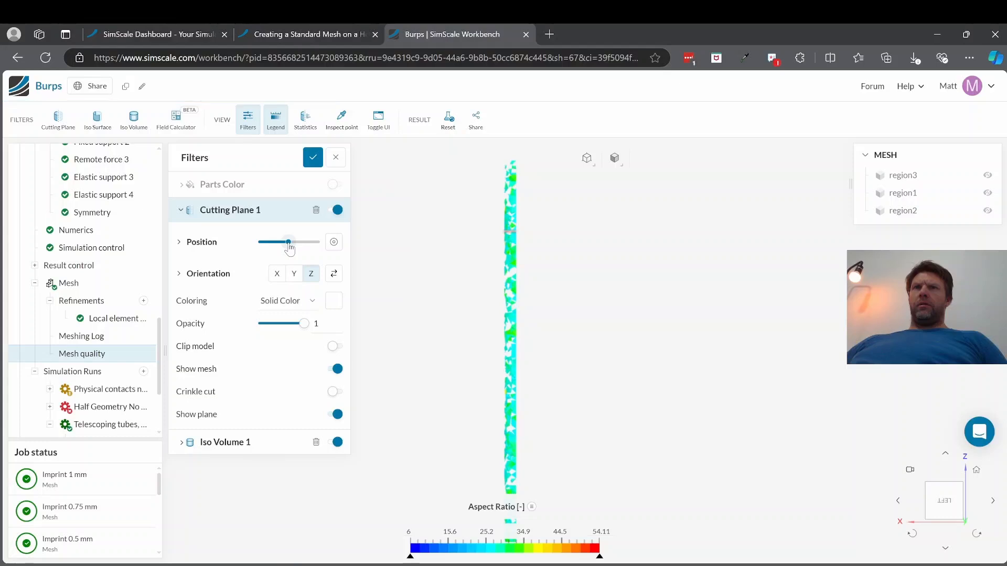
drag(287, 249, 271, 252)
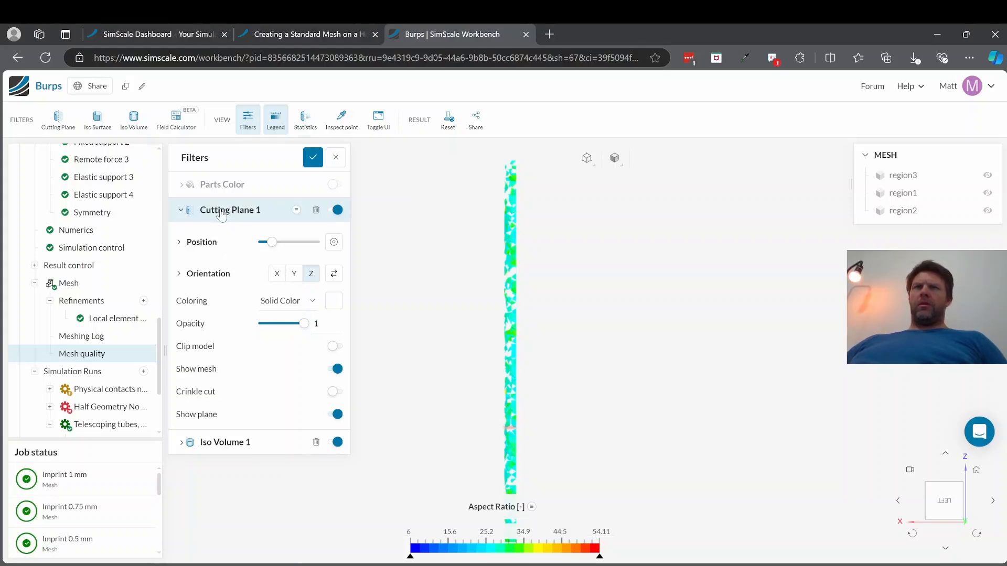
Step: Turn on Clip model for Cutting Plane 1 and examine the exposed tube section up close from below
click(337, 350)
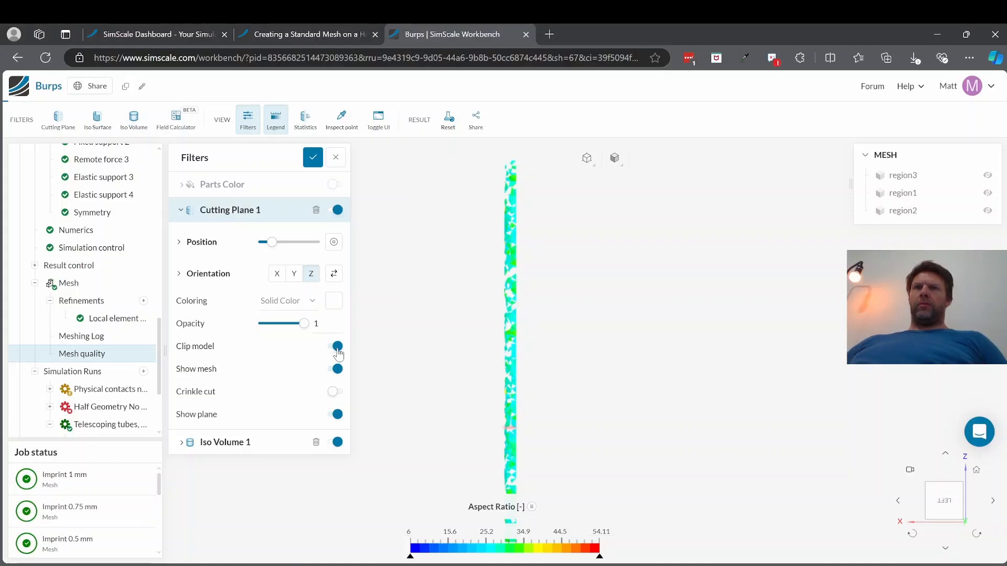
drag(507, 444, 517, 274)
scroll(513, 454, up, 10)
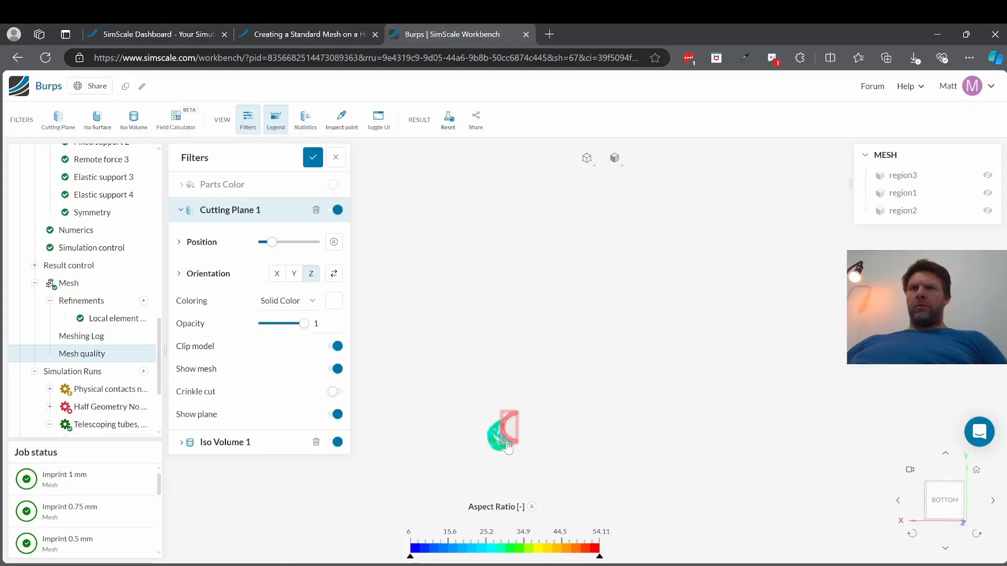
scroll(511, 433, up, 4)
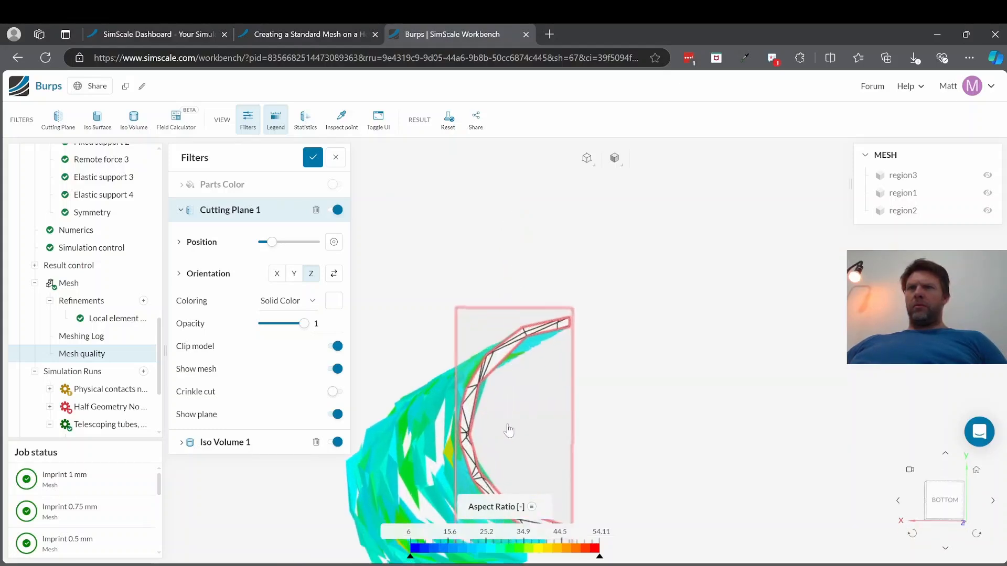
scroll(527, 444, up, 2)
mouse_move(528, 444)
mouse_down()
mouse_move(516, 432)
mouse_move(527, 435)
mouse_up()
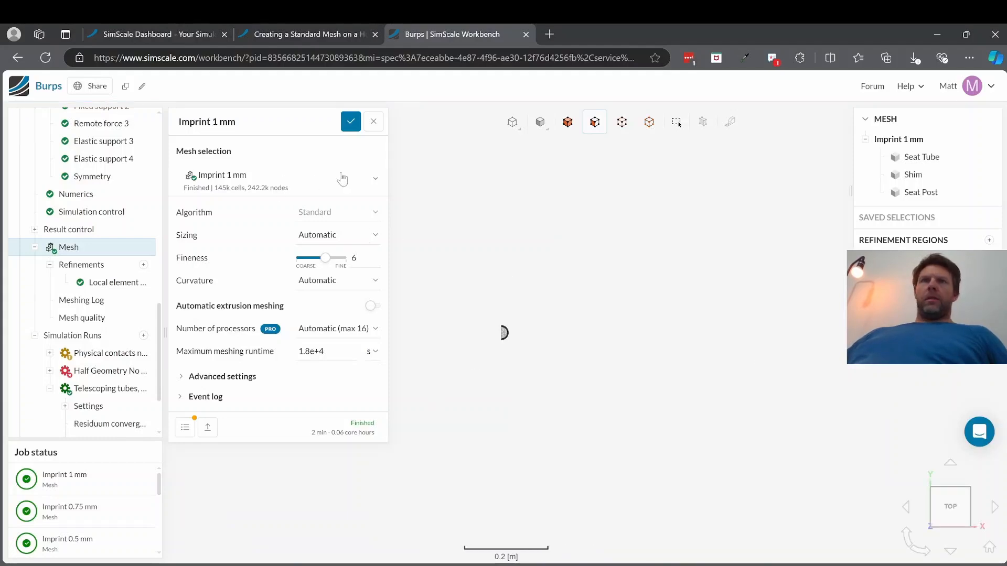
Step: Duplicate the Imprint 1 mm mesh and set the copy's fineness to 7
click(373, 182)
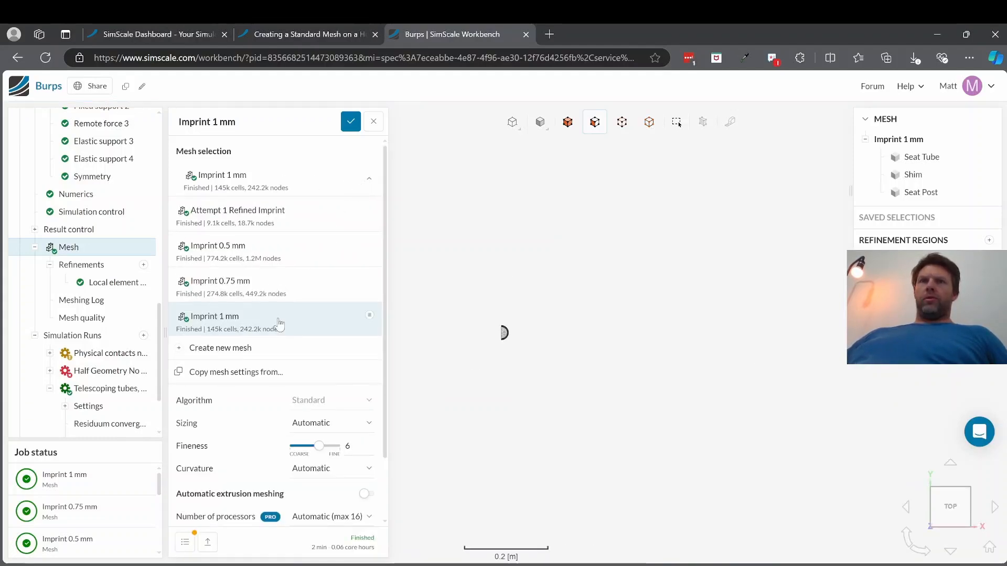
click(369, 314)
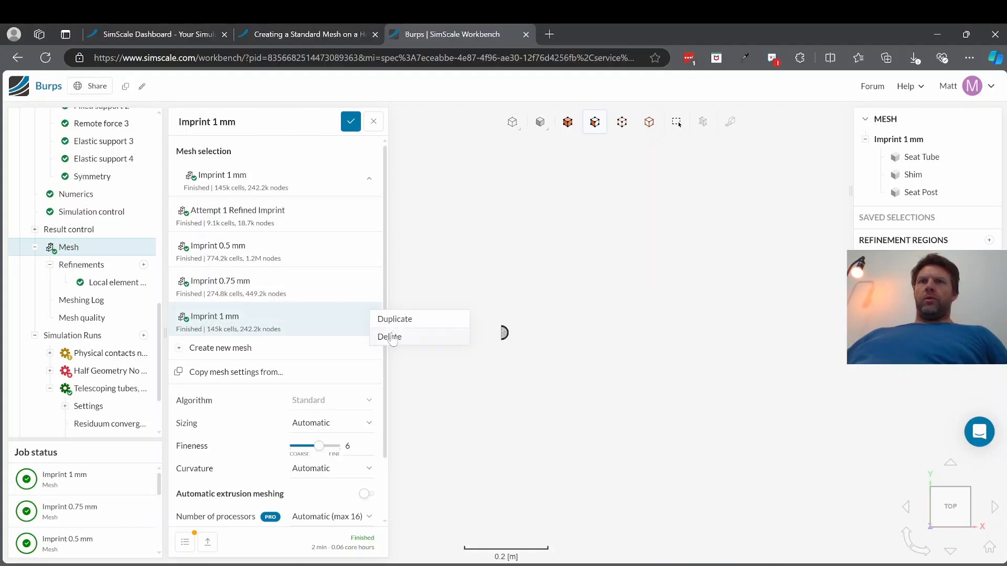
click(404, 321)
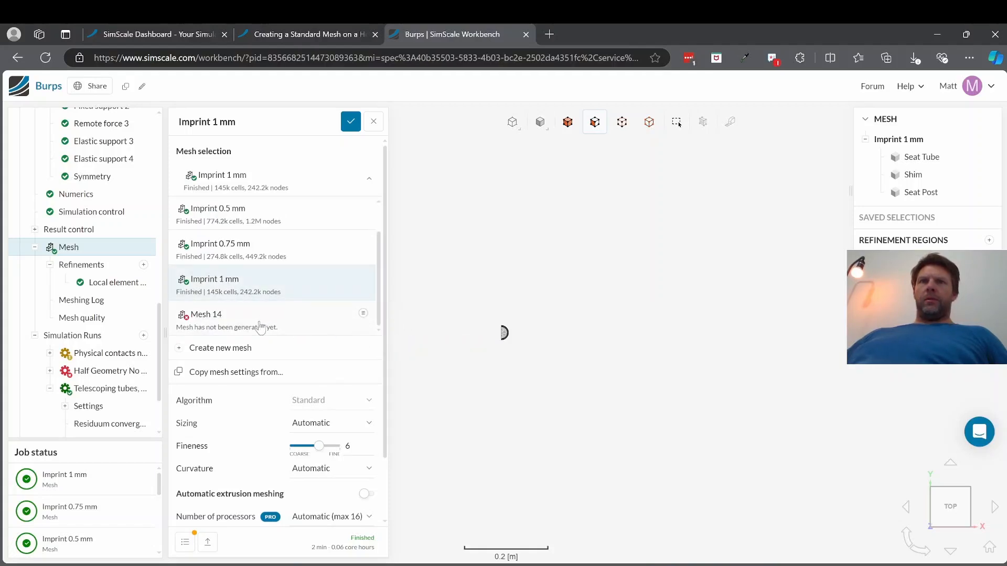
click(261, 321)
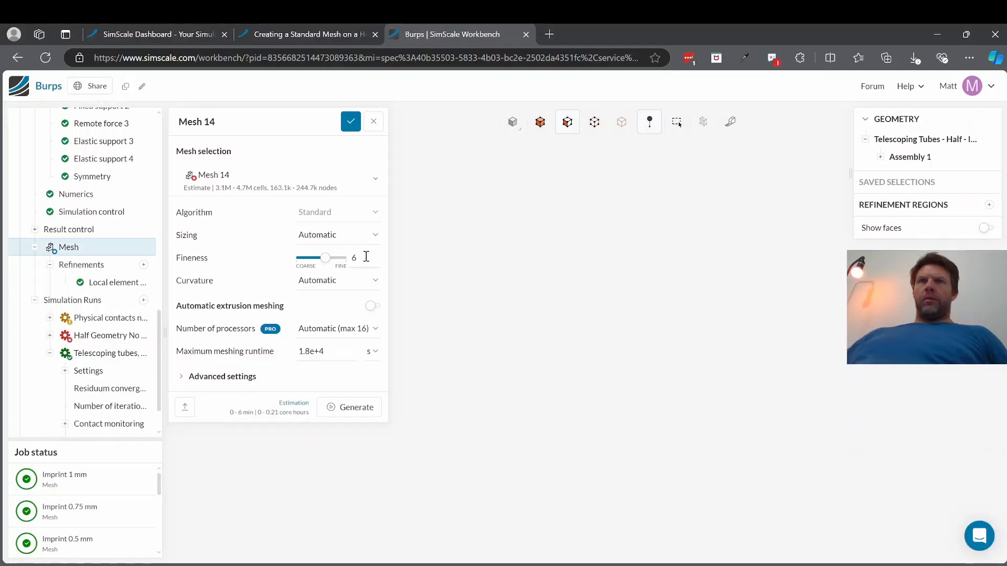
double_click(362, 260)
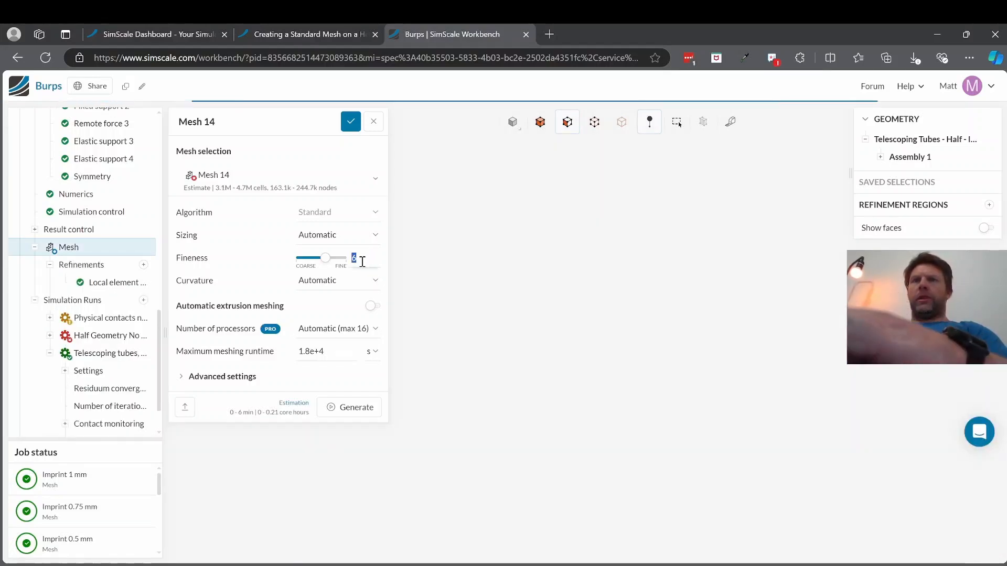
text(7)
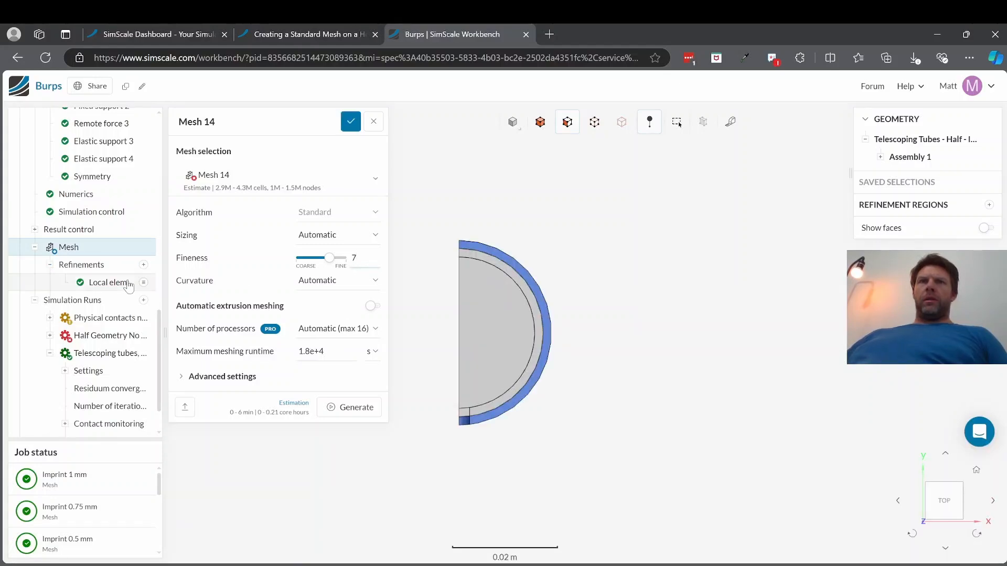
Step: Set the maximum edge length of Local element size 1 to 1.2 mm for the duplicated mesh and save the refinement
click(107, 282)
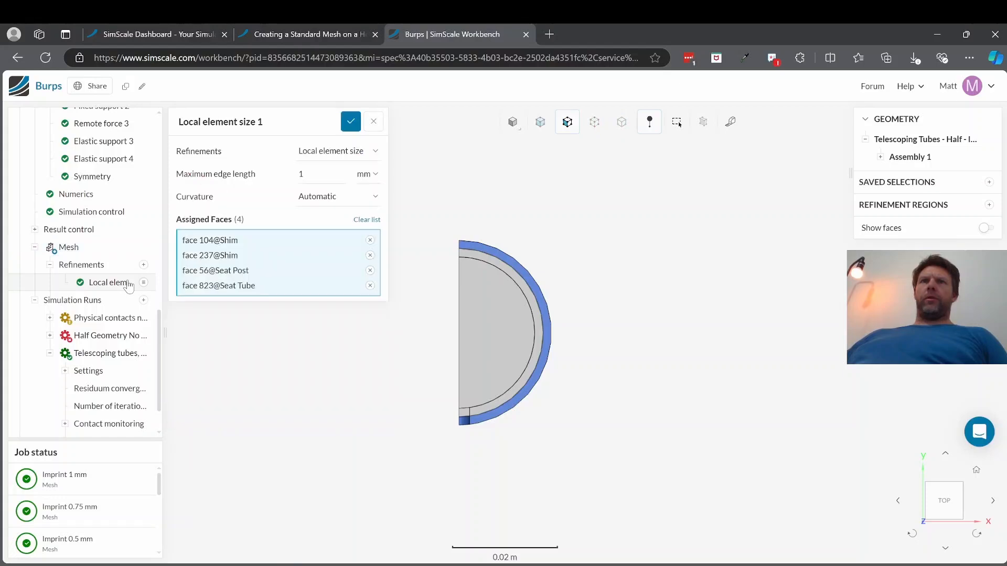
double_click(312, 175)
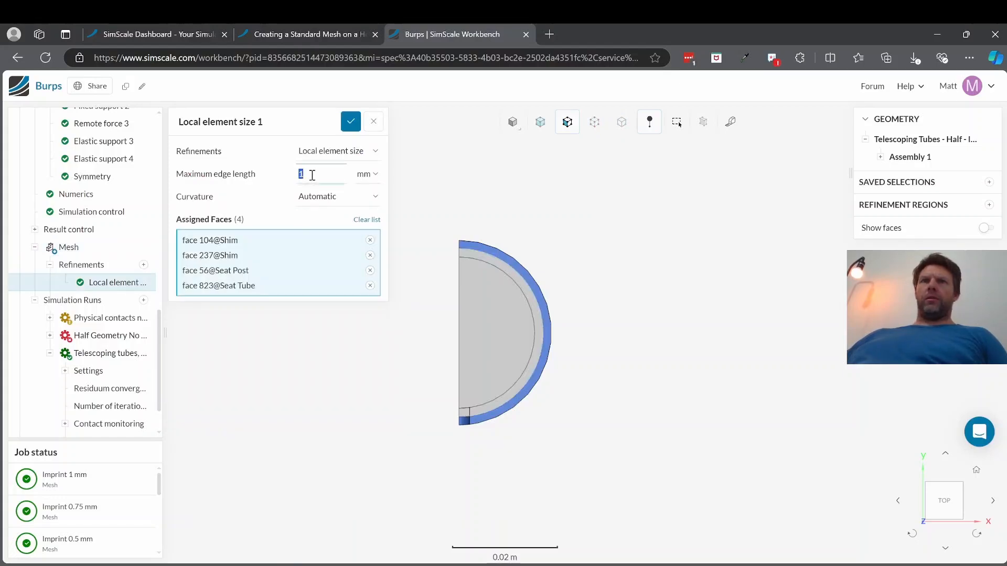
click(312, 175)
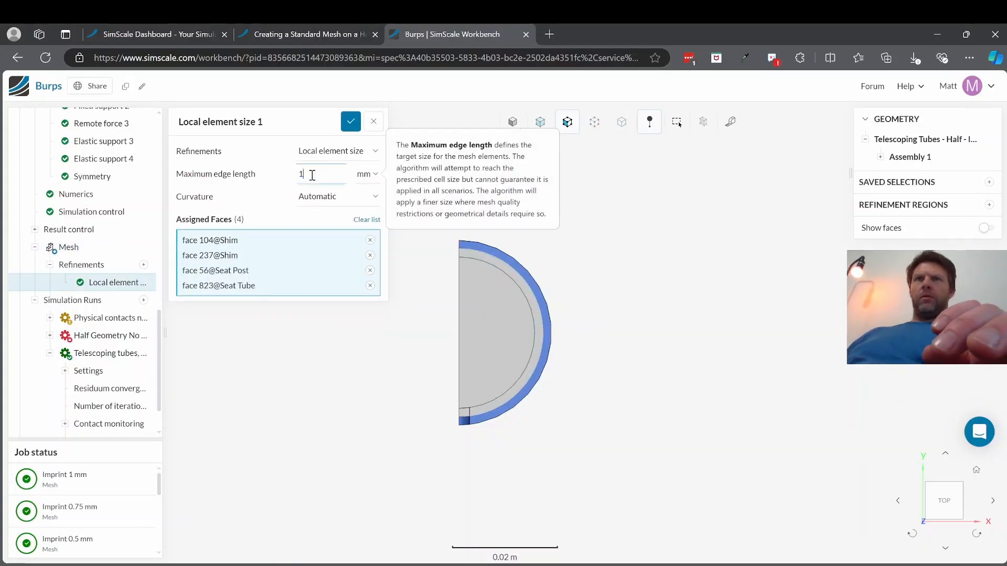
text(.2)
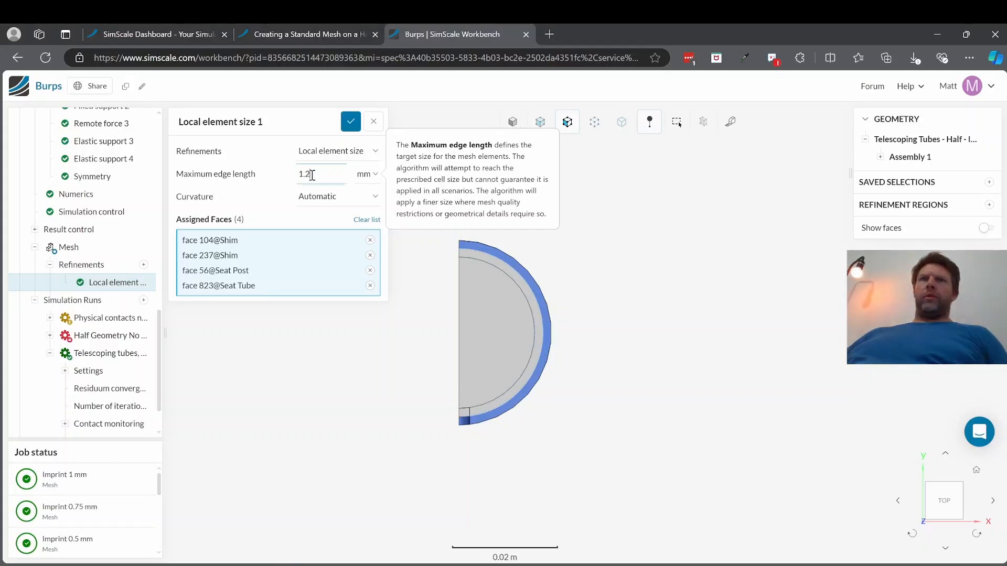
click(350, 126)
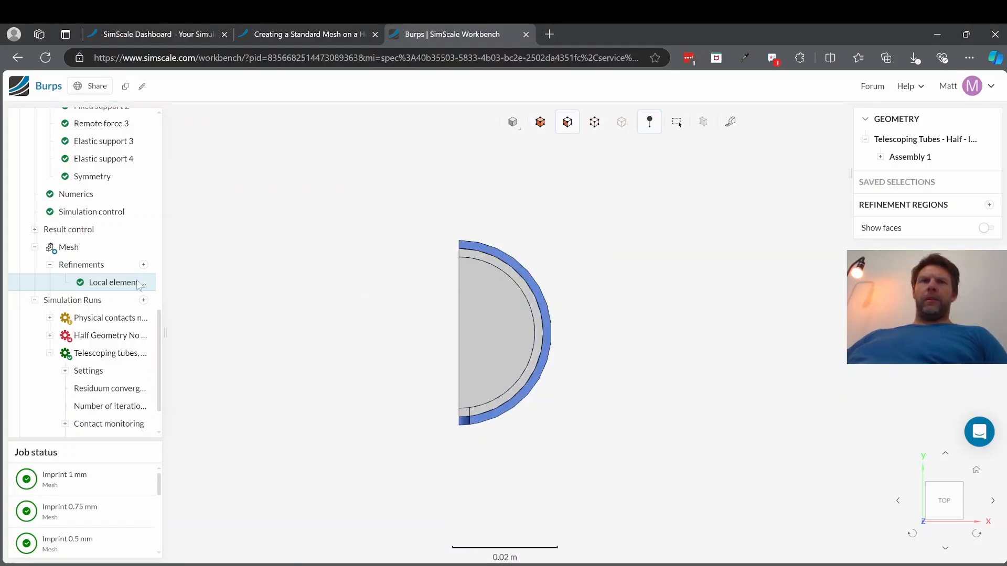
Step: Generate the duplicated mesh and examine its surface elements around the shim joint
click(69, 248)
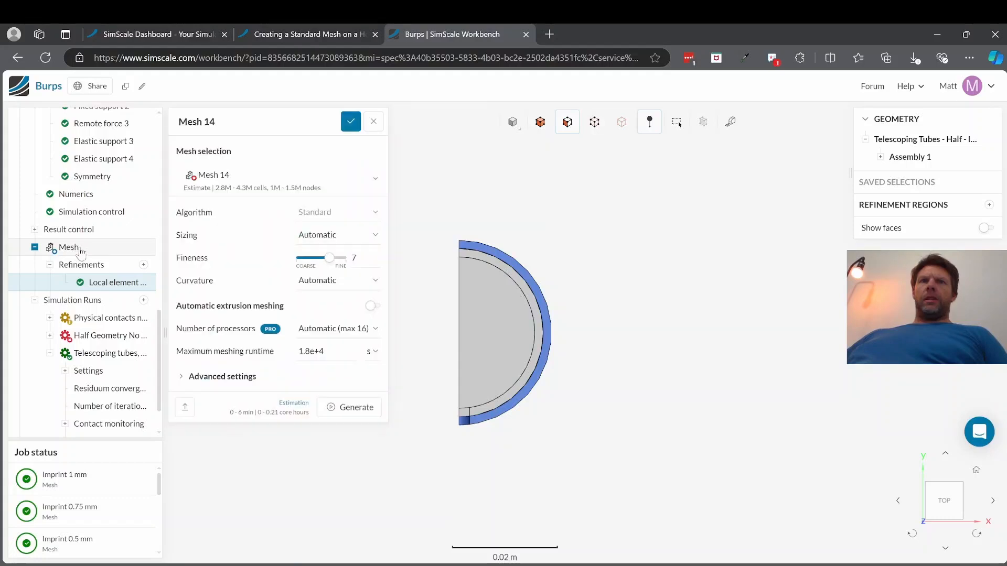
click(348, 409)
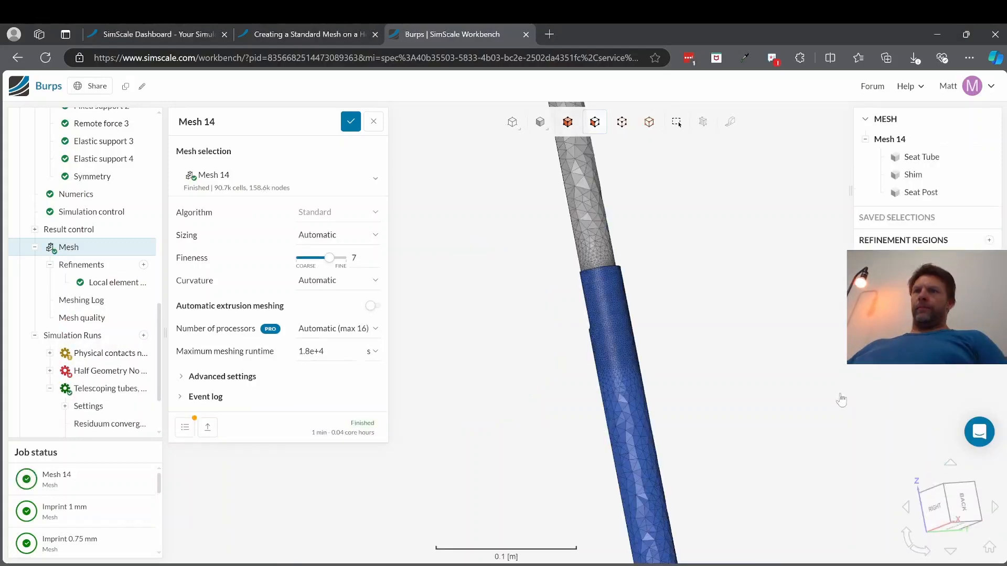
drag(624, 329, 623, 361)
scroll(609, 313, up, 3)
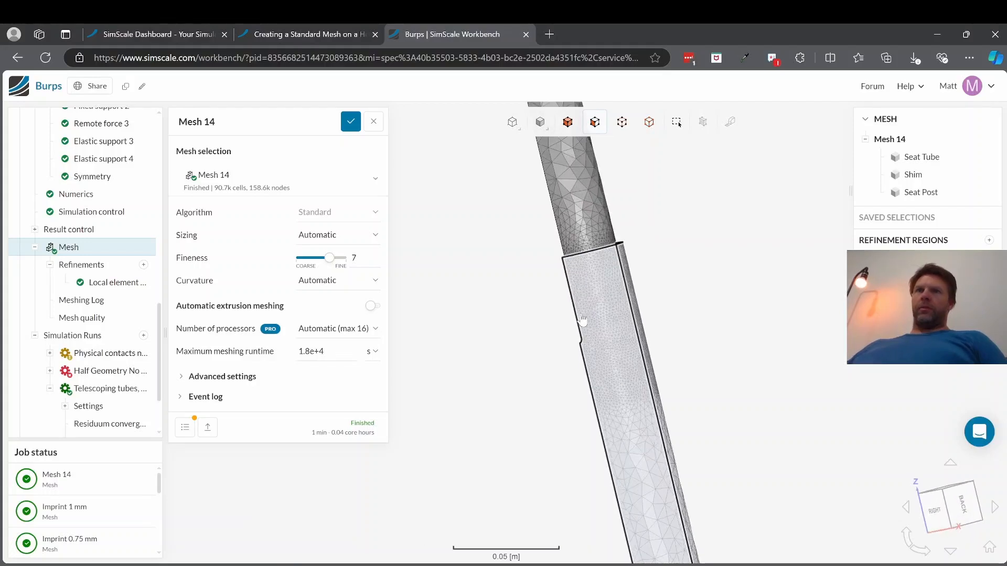
Step: Examine the Mesh 14 elements on the outer surface and symmetry plane around the shim, seat post and seat tube overlap
scroll(673, 354, up, 2)
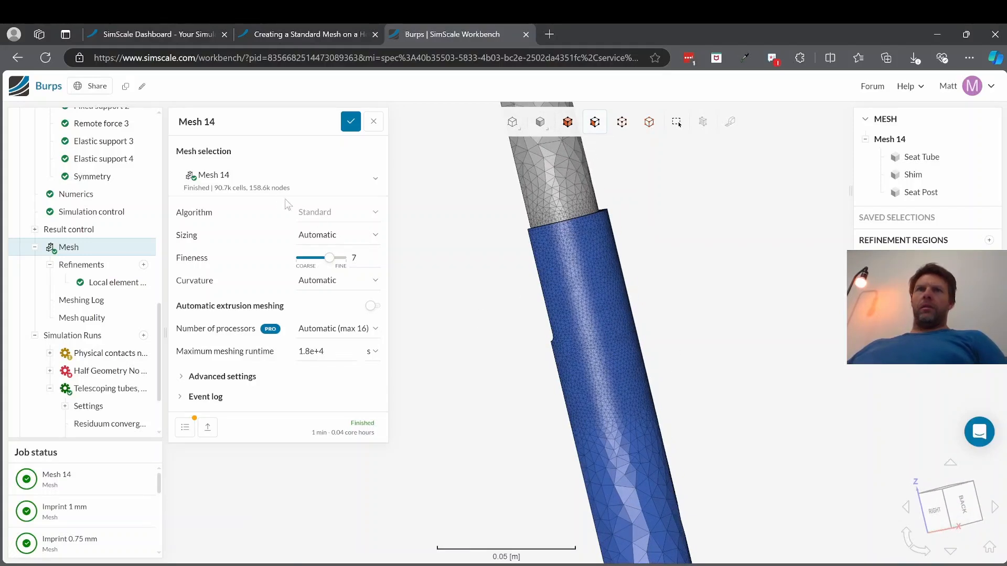
drag(515, 360, 824, 341)
scroll(733, 329, up, 2)
scroll(728, 329, down, 2)
scroll(778, 323, up, 5)
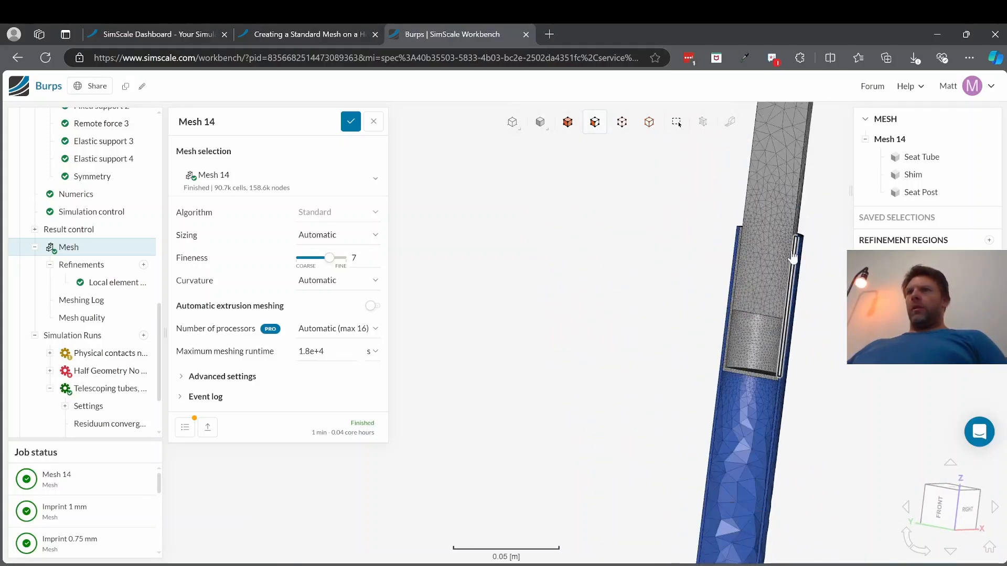
scroll(784, 245, up, 3)
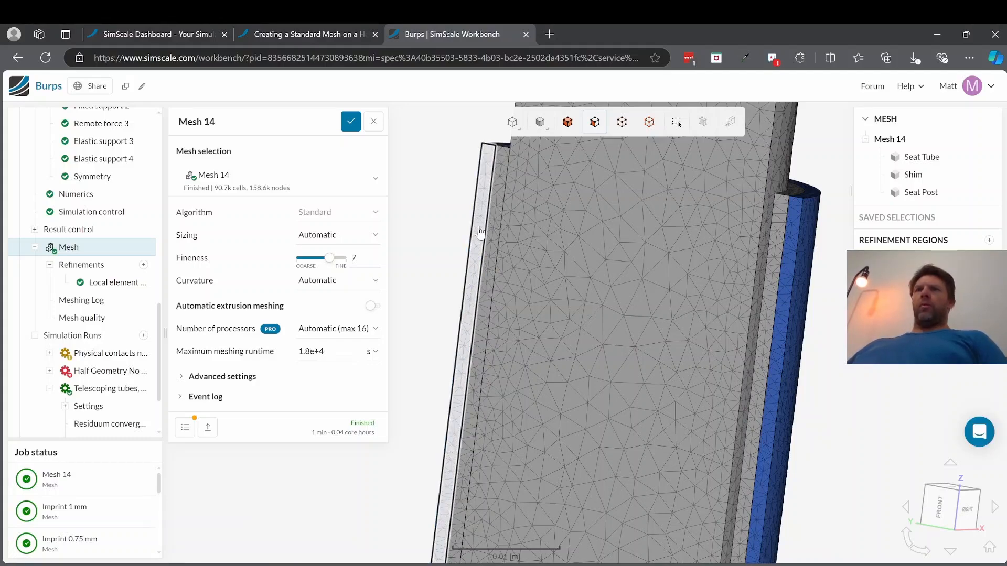
drag(488, 240, 632, 298)
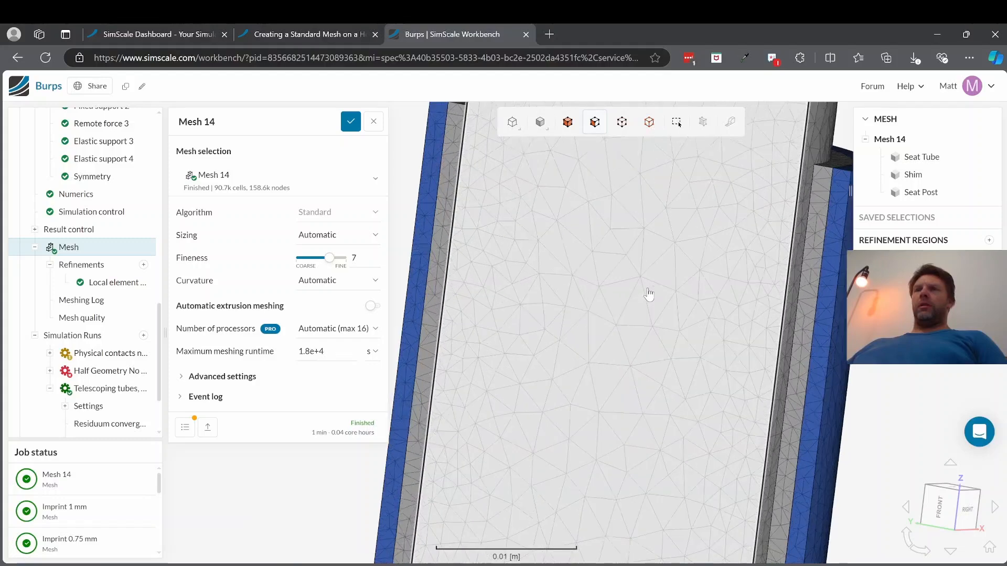
scroll(632, 298, down, 3)
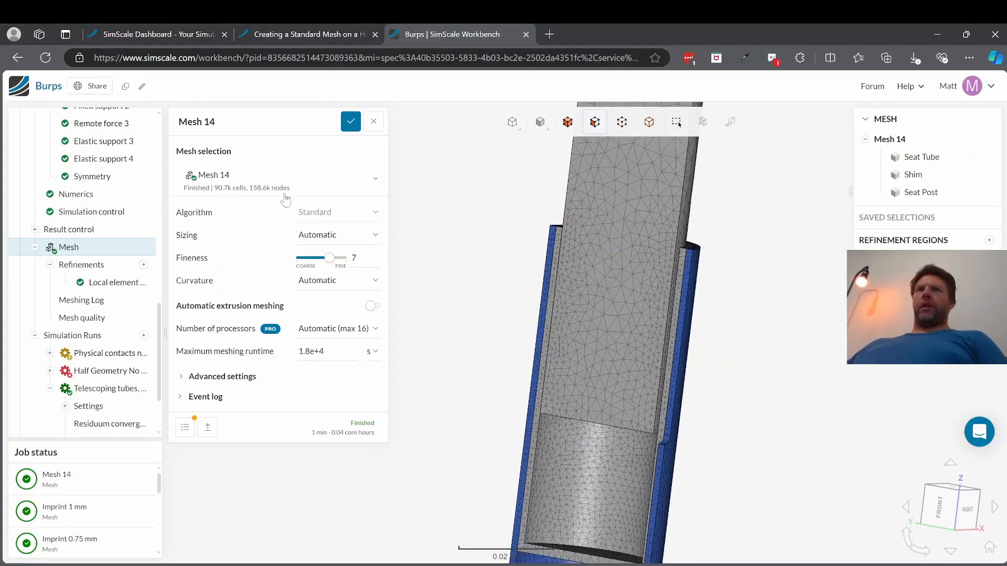
scroll(638, 443, down, 6)
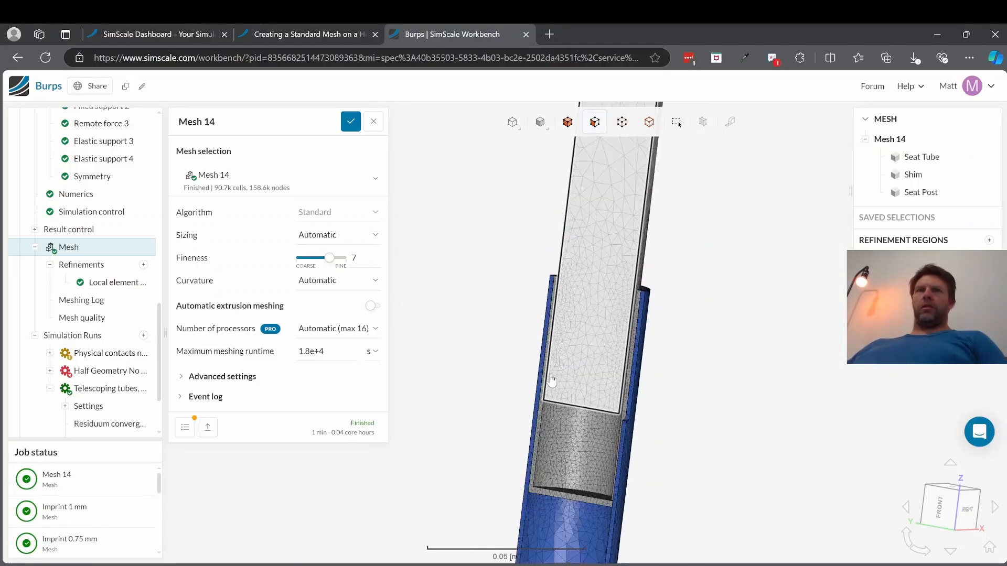
Step: Examine the coarser Mesh 14 elements along the seat tube's wall and inner surface below the shim
scroll(527, 464, up, 4)
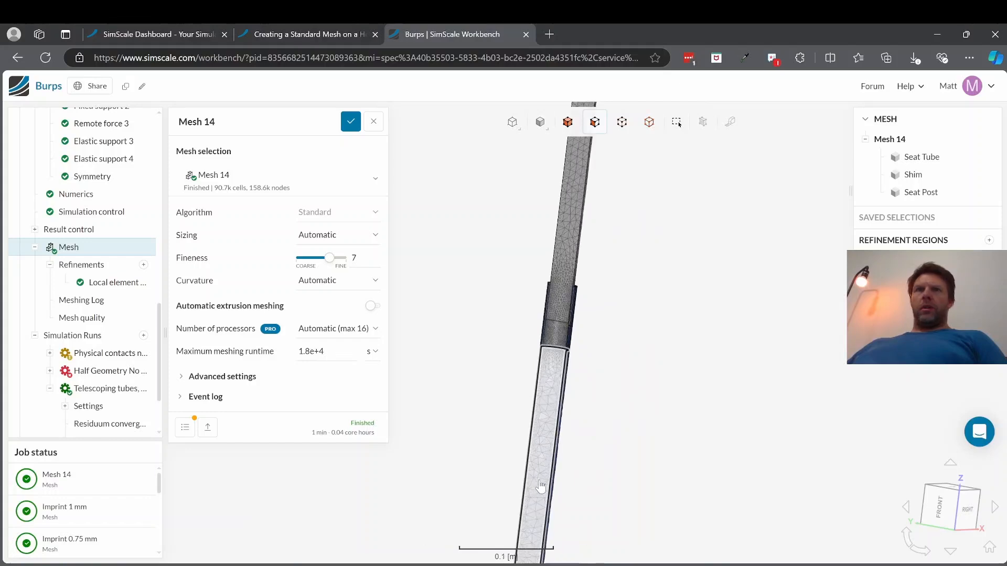
scroll(552, 471, up, 1)
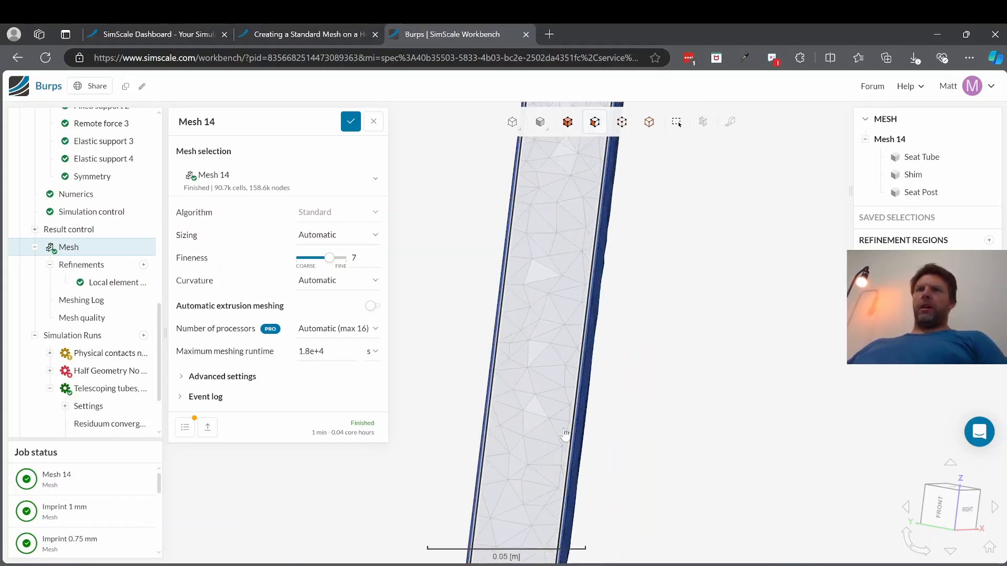
scroll(574, 413, down, 2)
scroll(575, 408, up, 2)
scroll(575, 408, up, 3)
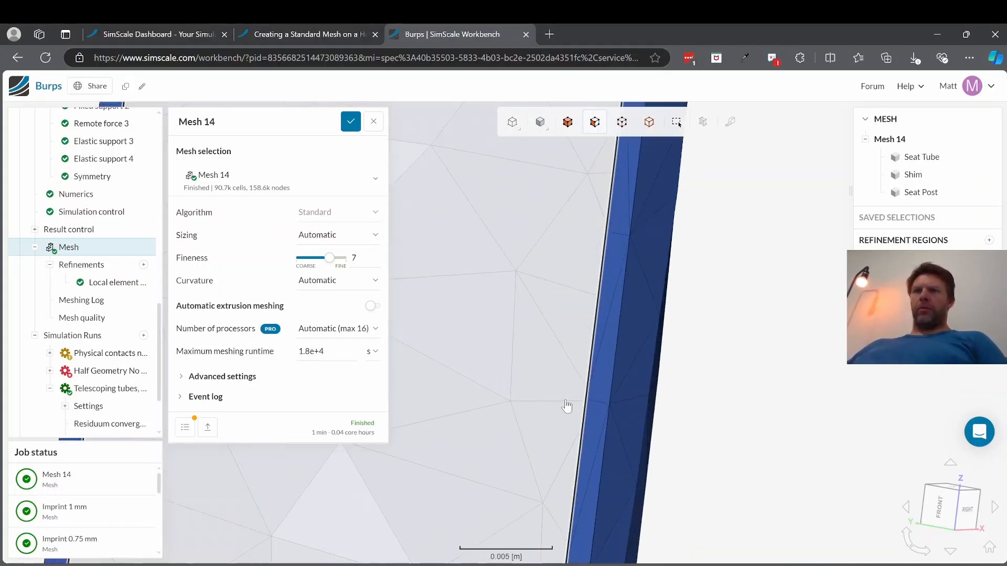
scroll(573, 415, down, 6)
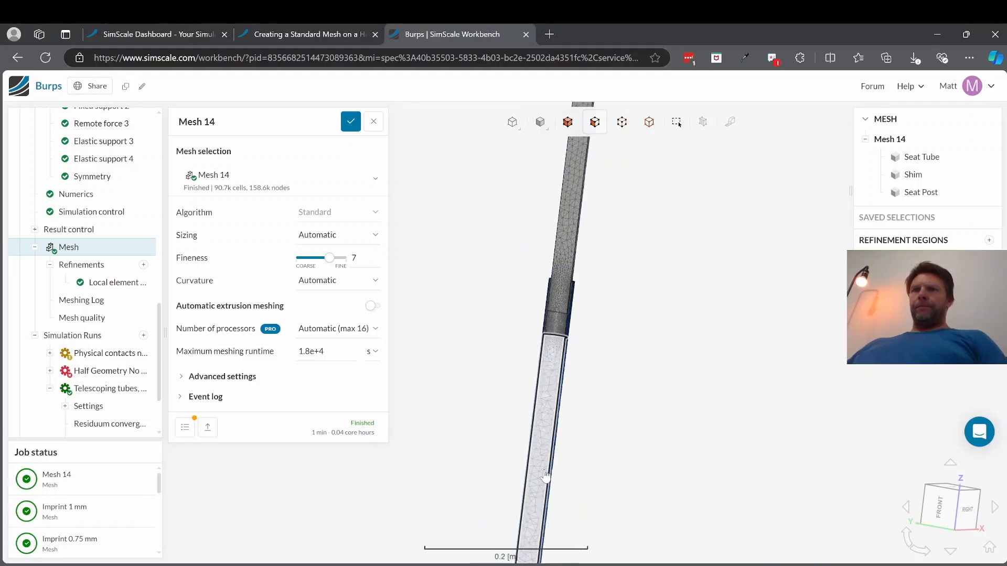
scroll(537, 503, down, 3)
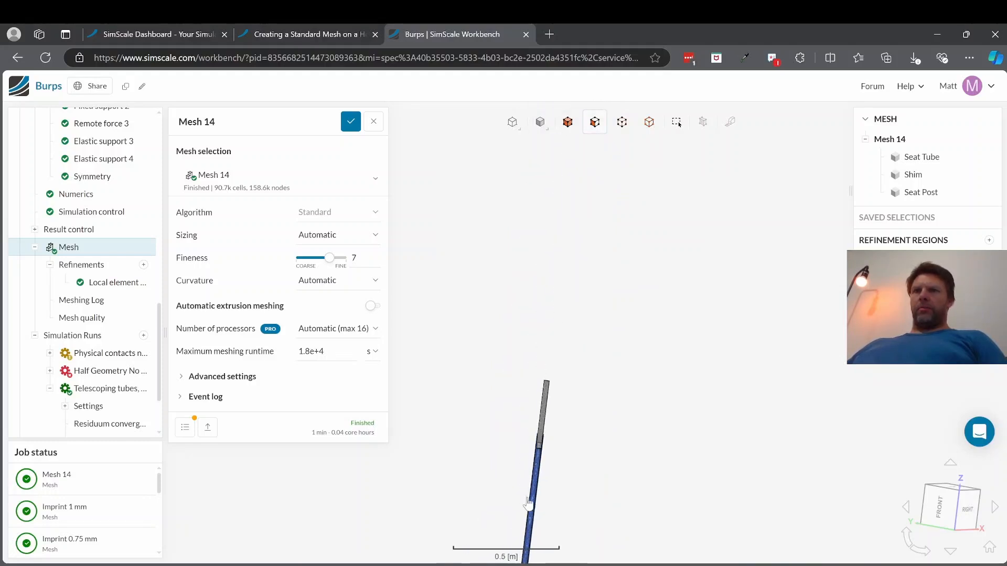
scroll(530, 540, up, 1)
scroll(530, 541, up, 4)
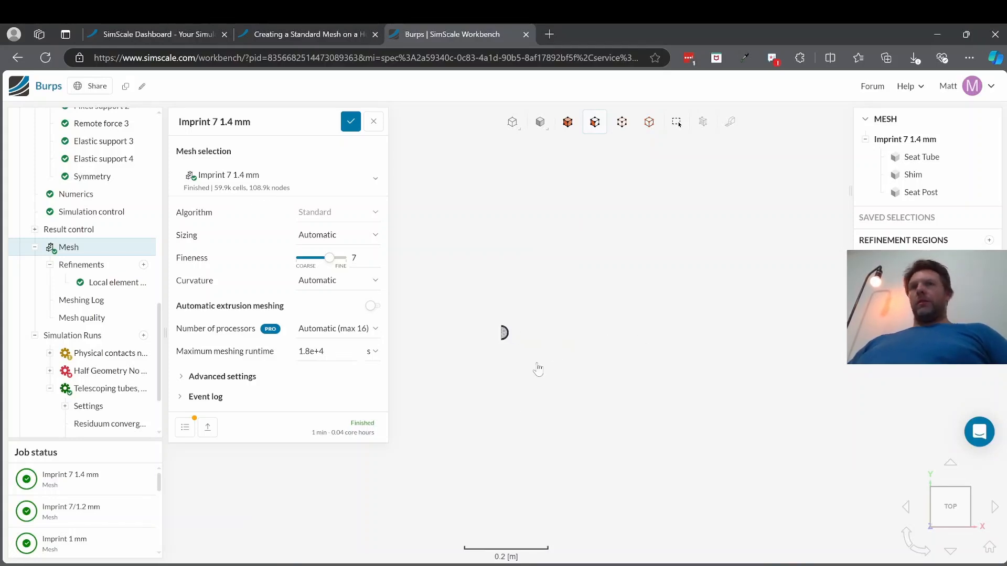
Step: Examine the Imprint 7 1.4 mm mesh on the tube end rings and the outer surfaces around the shim
scroll(511, 331, up, 8)
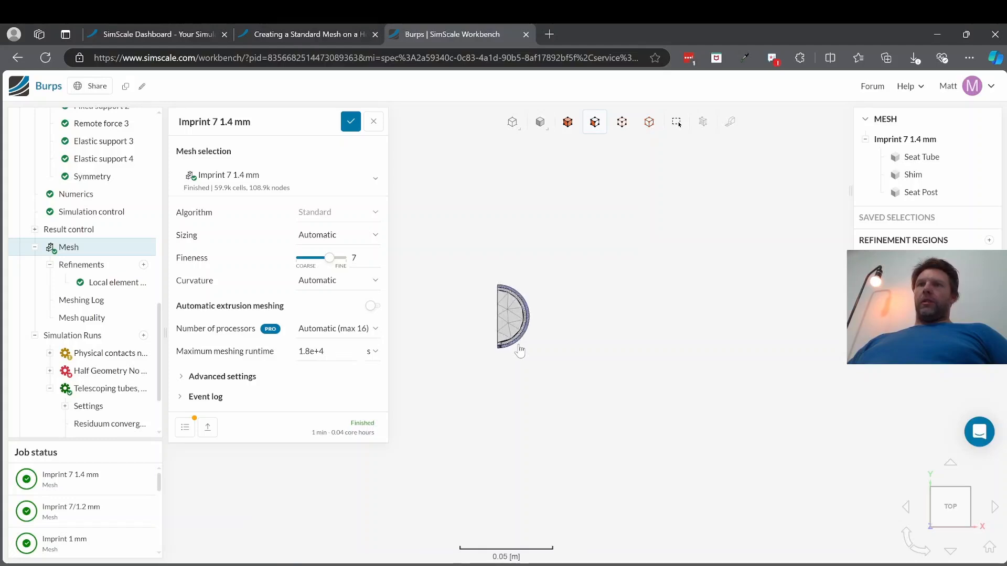
scroll(514, 319, up, 8)
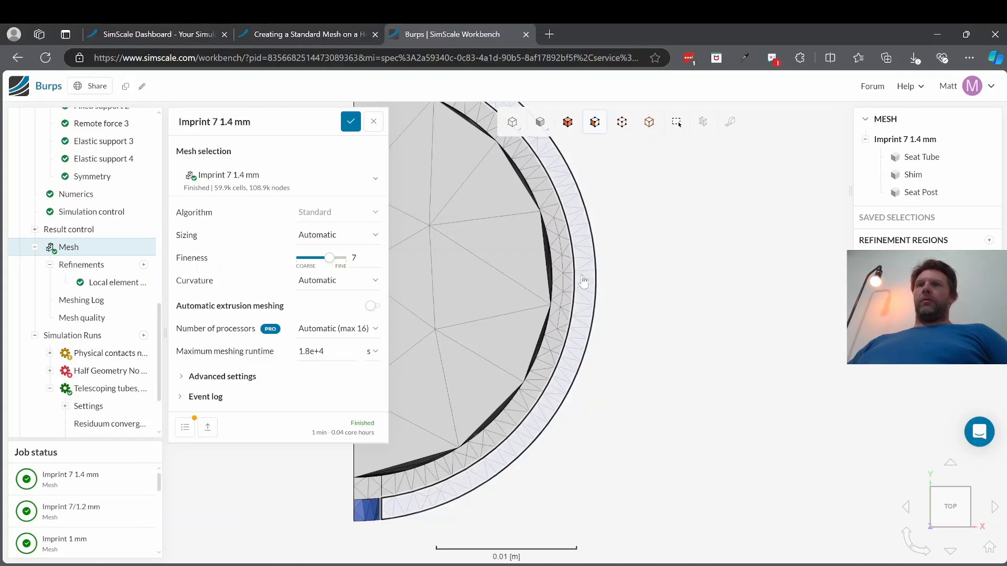
scroll(584, 295, down, 2)
drag(579, 322, 566, 189)
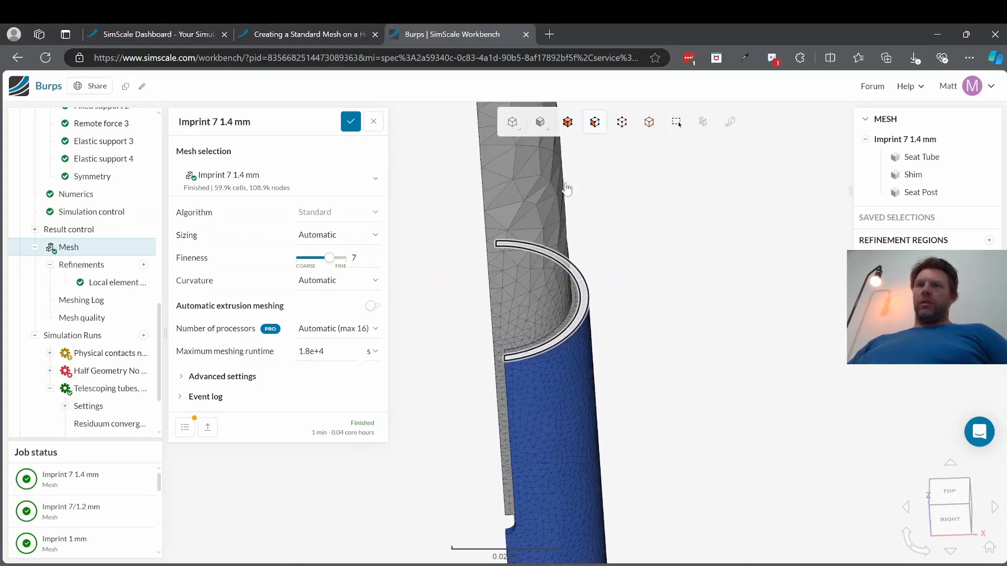
scroll(523, 454, down, 3)
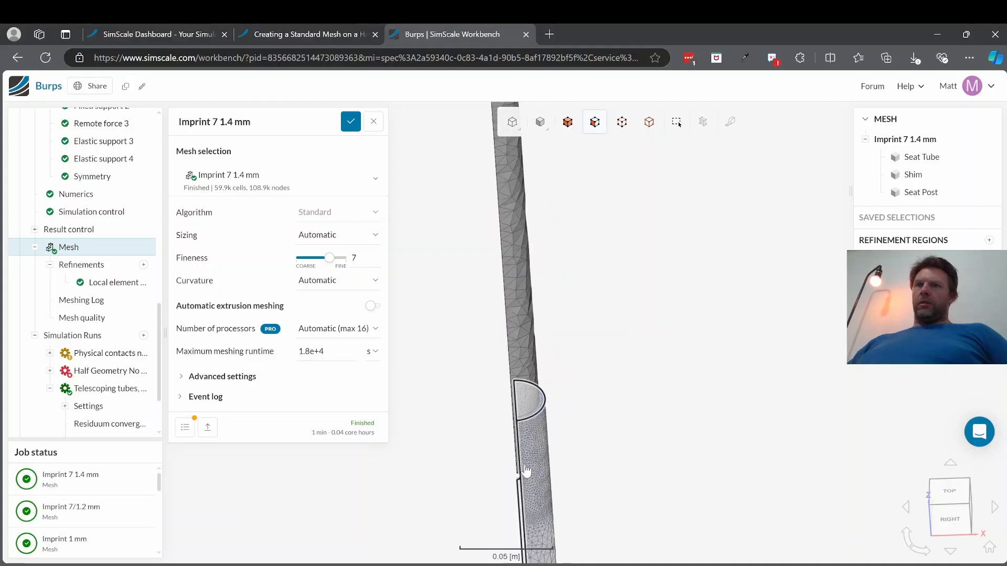
drag(526, 471, 560, 484)
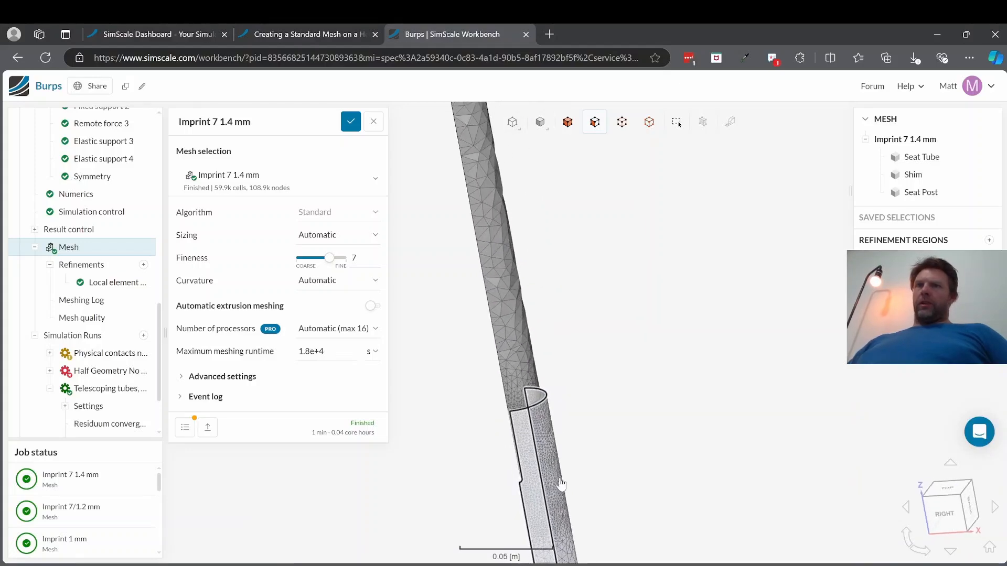
scroll(540, 480, up, 5)
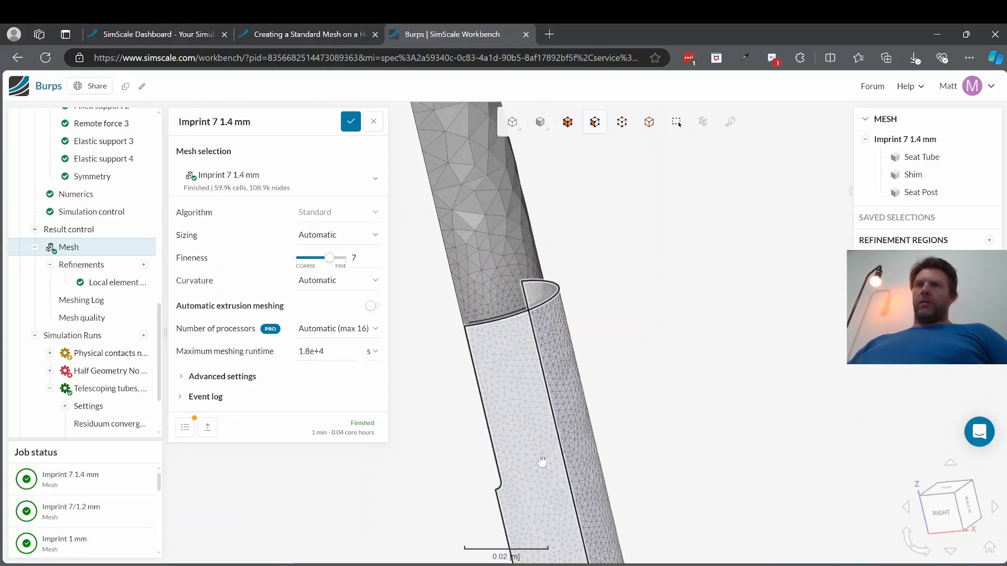
Step: Examine the Imprint 7 1.4 mm mesh on the symmetry plane of the joint and along the seat tube's interior
drag(623, 430, 551, 443)
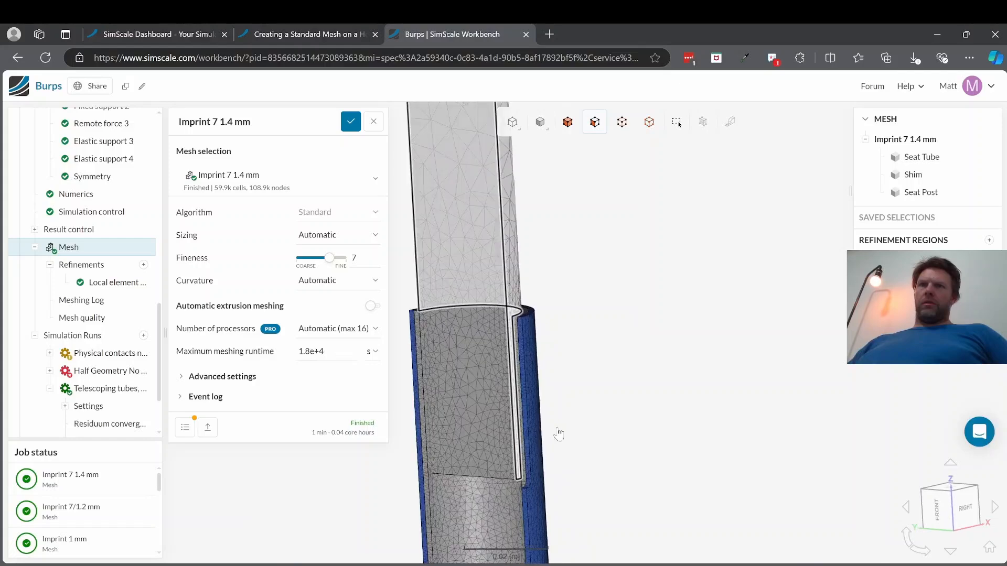
scroll(461, 532, down, 10)
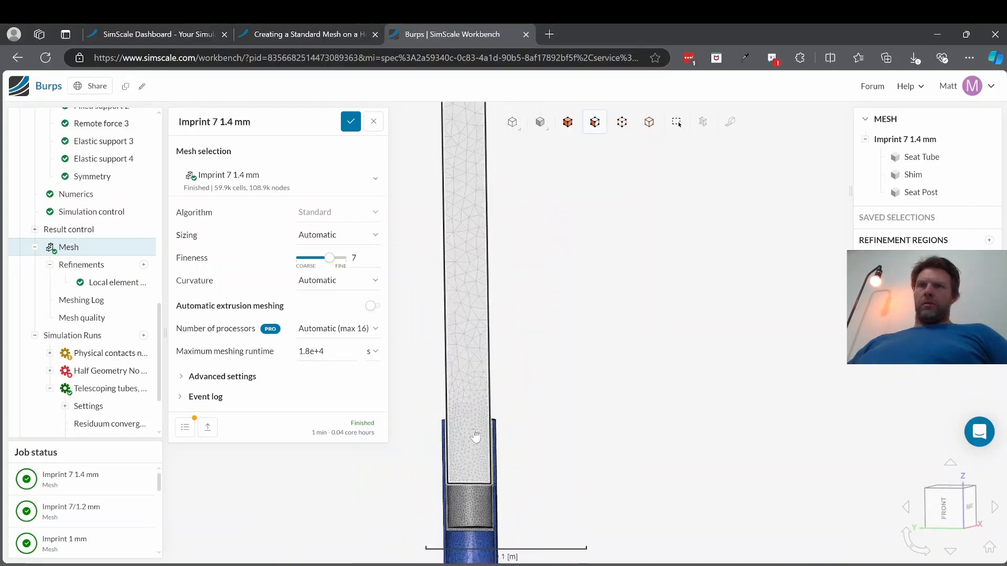
scroll(447, 520, down, 4)
scroll(451, 519, up, 10)
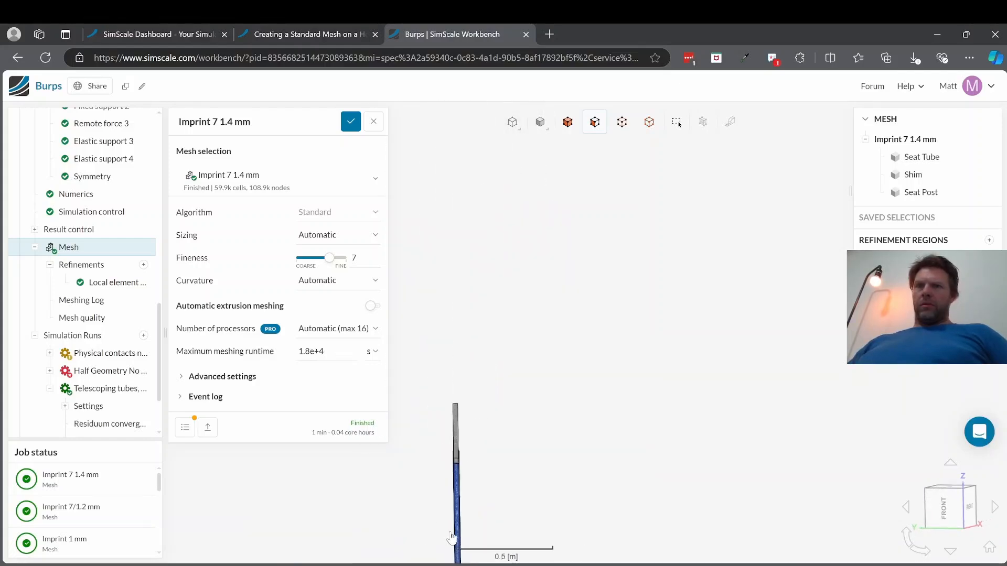
scroll(519, 263, down, 6)
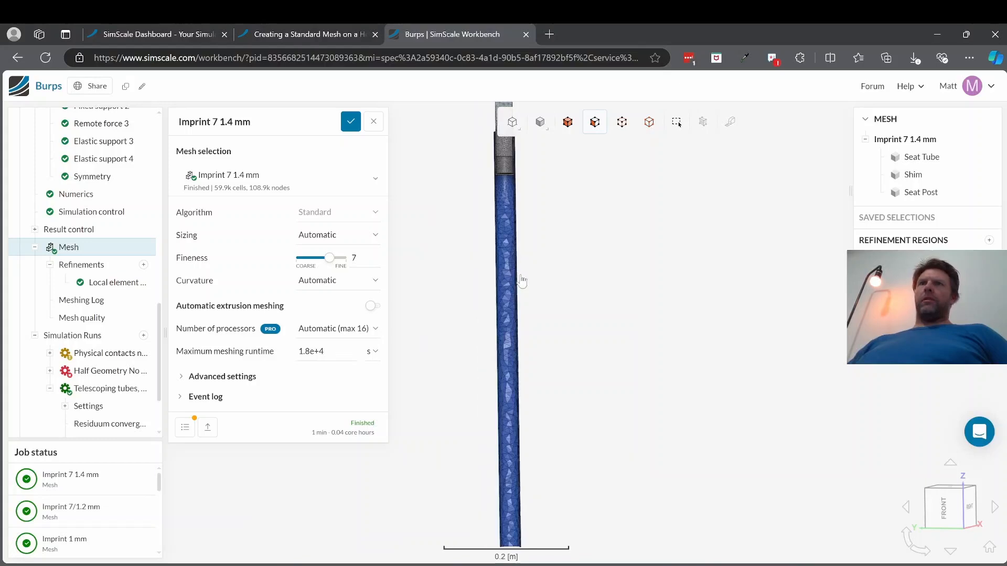
scroll(519, 236, up, 10)
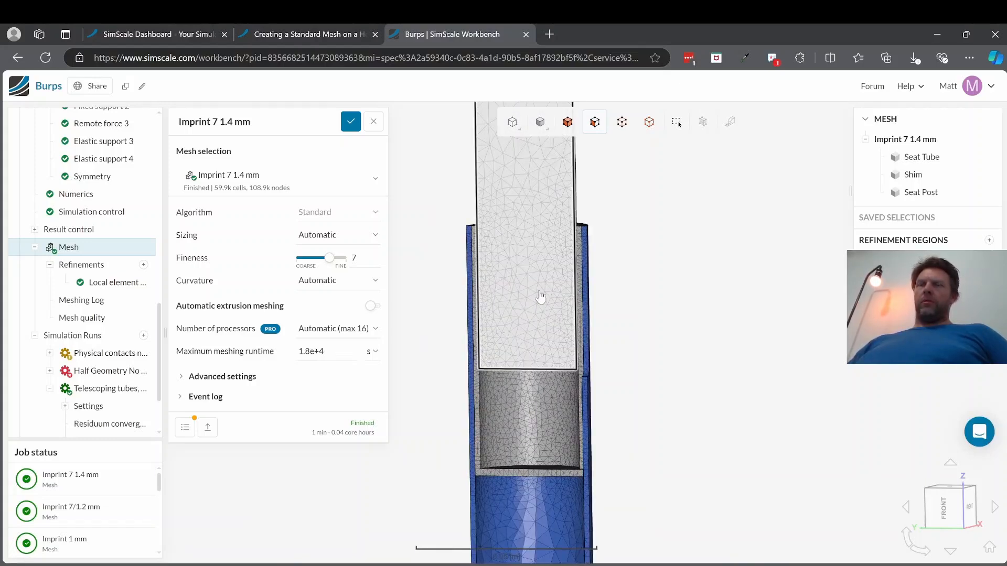
Step: Switch to the Attempt 1 Refined Imprint mesh and examine its elements around the shim joint for comparison
click(367, 182)
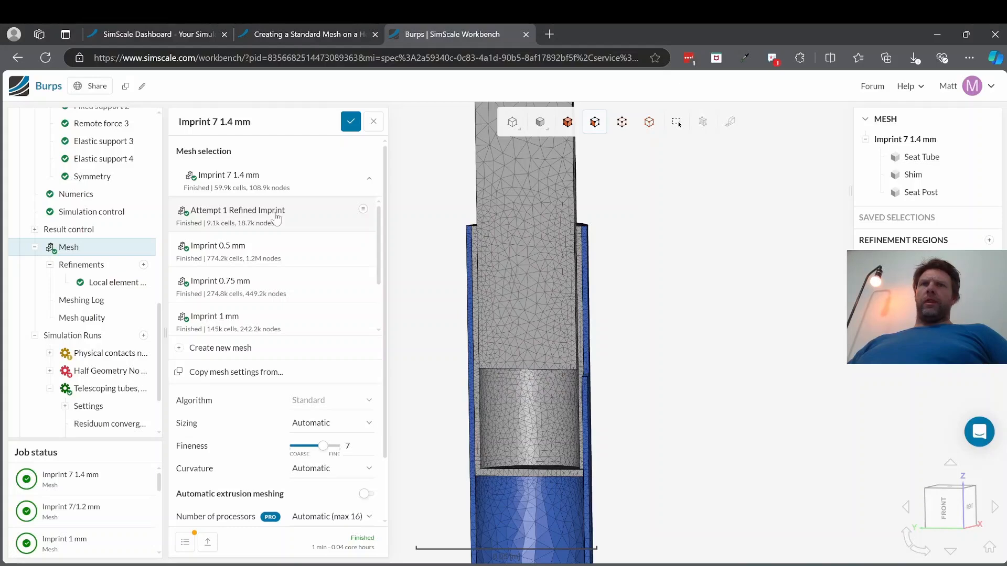
click(251, 212)
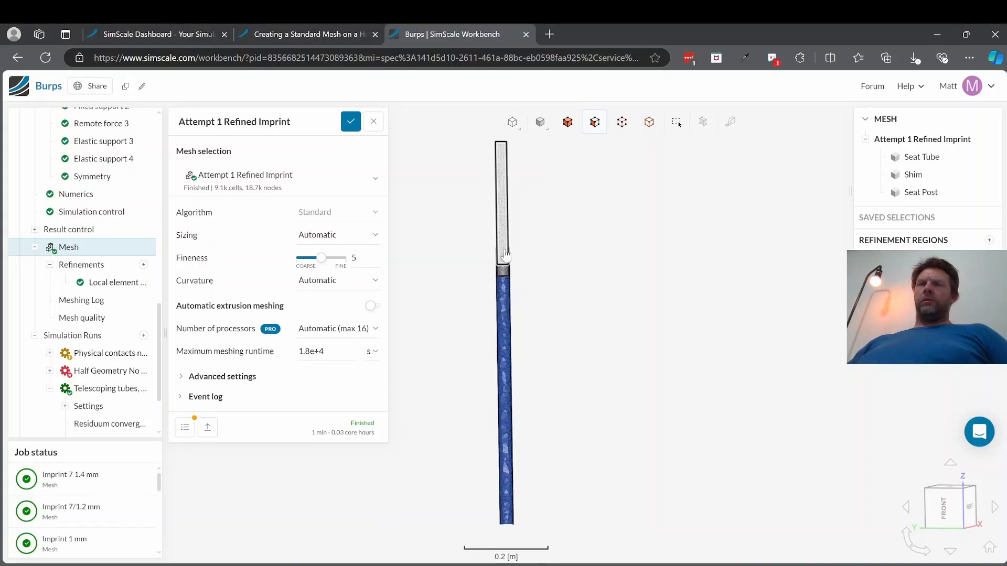
scroll(503, 261, up, 10)
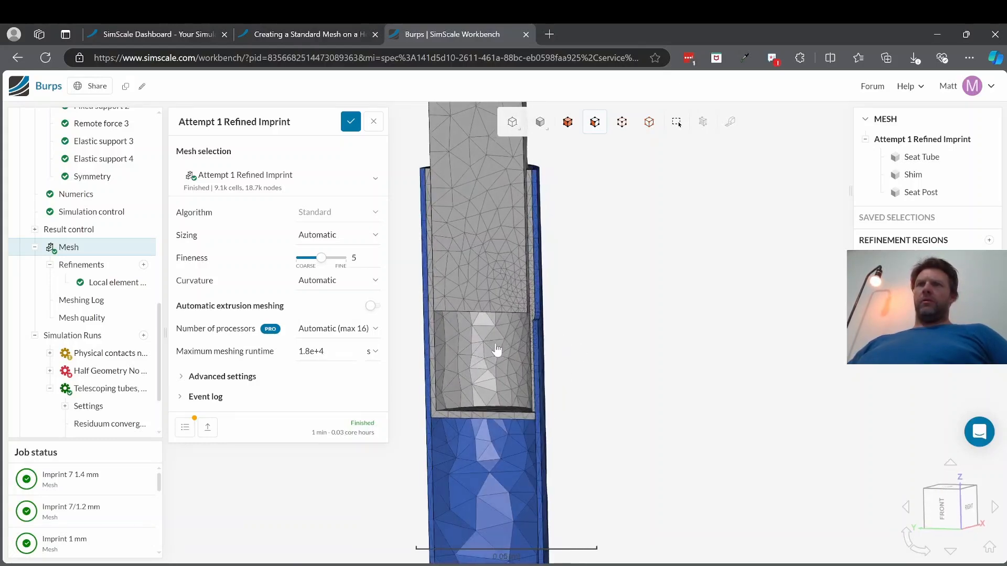
drag(494, 351, 596, 406)
scroll(652, 384, up, 1)
scroll(651, 384, up, 2)
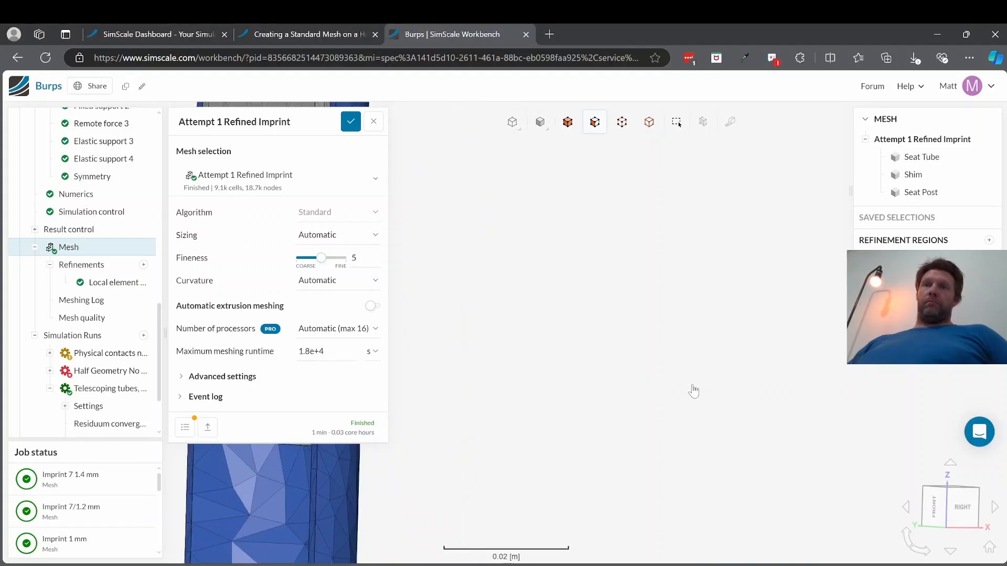
scroll(692, 391, down, 4)
scroll(523, 364, up, 2)
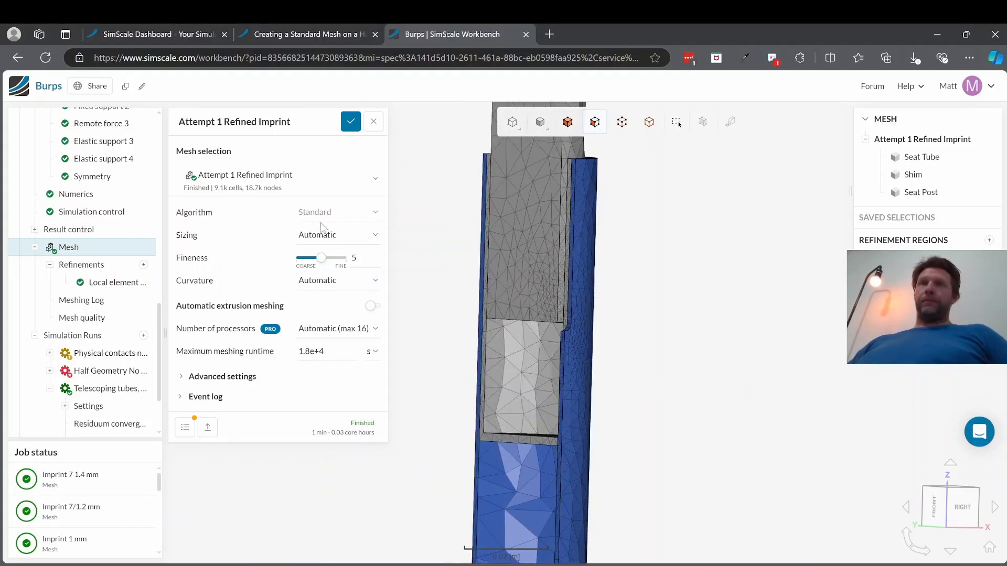
Step: Switch back to the Imprint 7 1.4 mm mesh and open its mesh quality results
click(294, 184)
scroll(293, 292, down, 1)
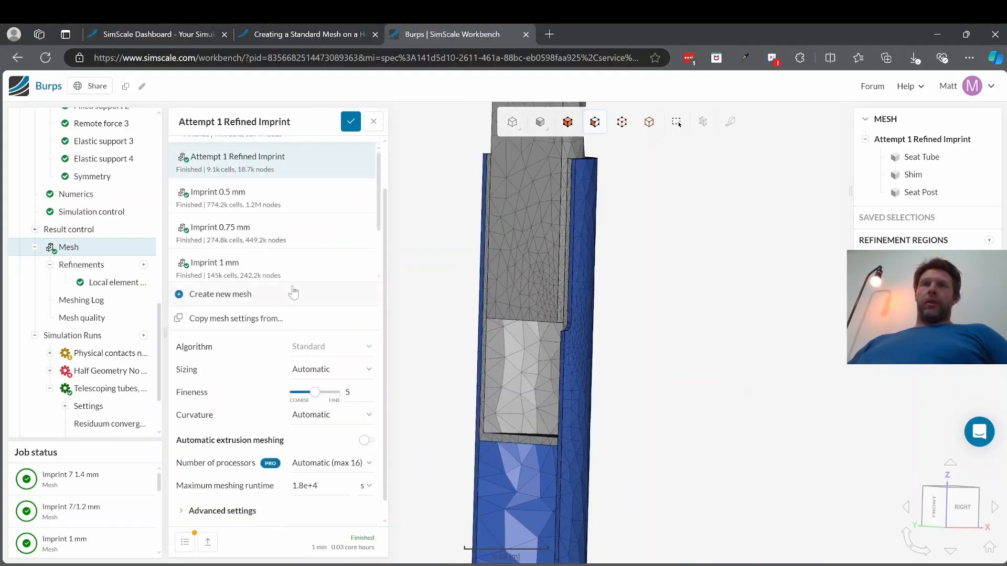
scroll(294, 255, down, 2)
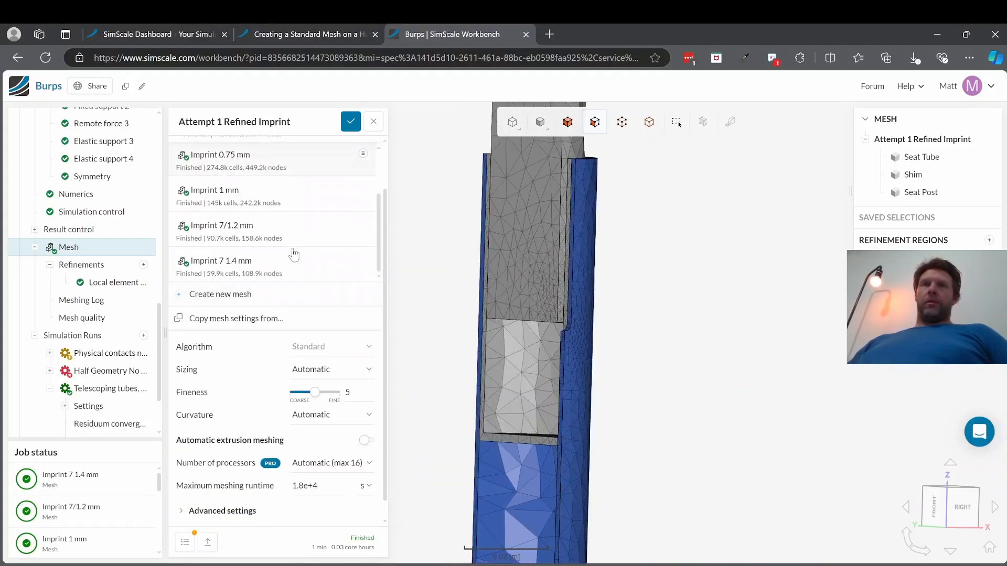
click(263, 266)
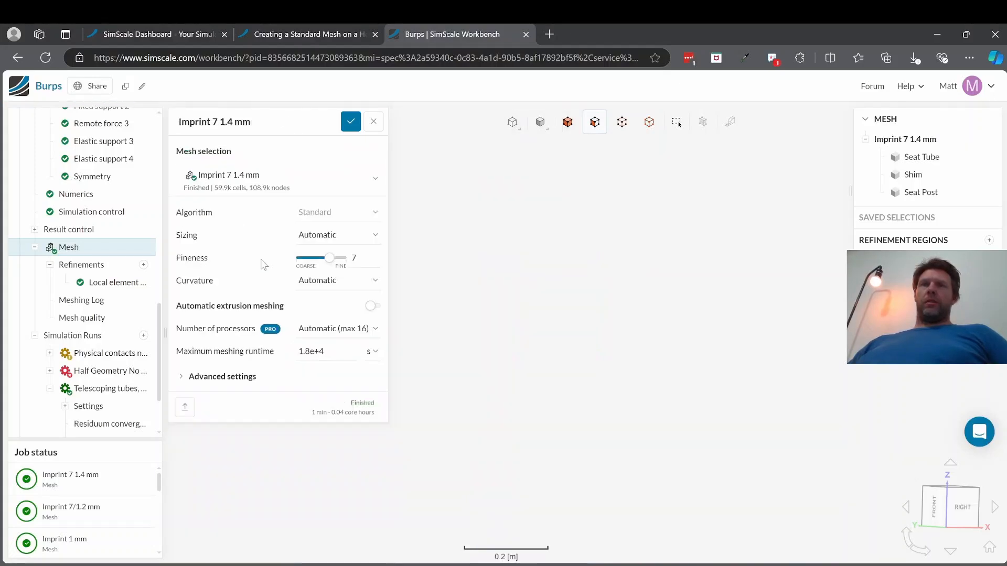
click(92, 319)
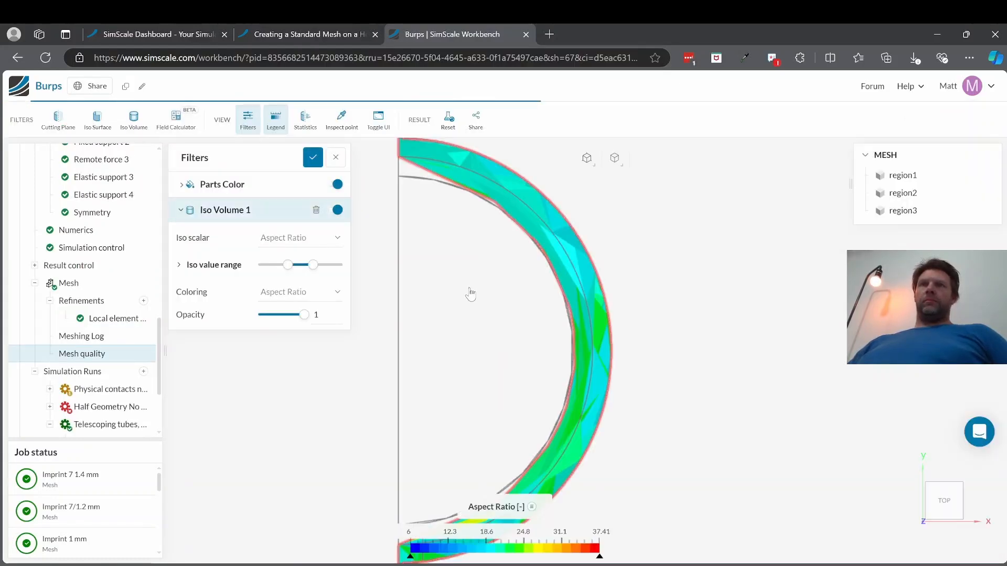
Step: Add a cutting plane to the Aspect Ratio mesh quality view and examine the section through the shim joint
click(58, 123)
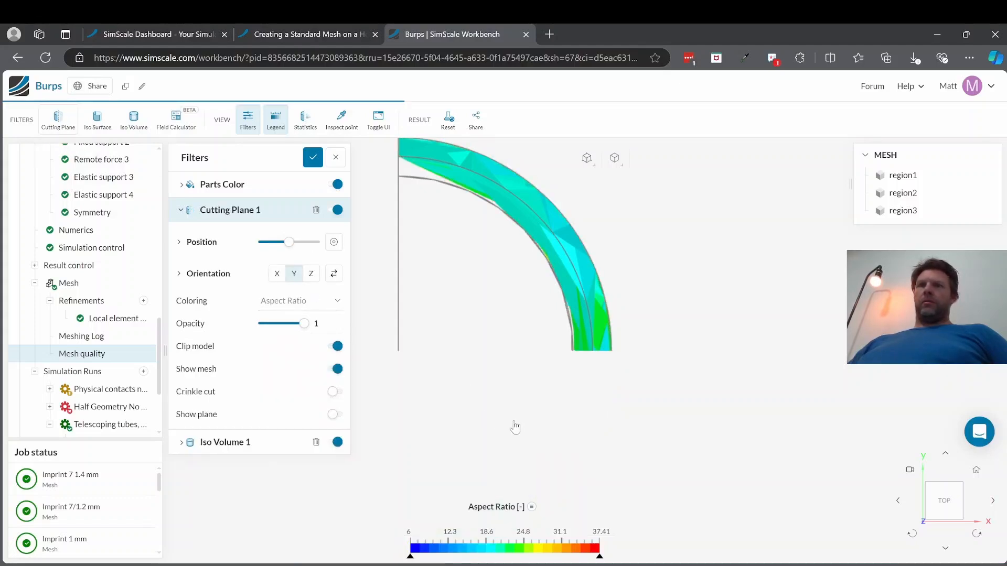
scroll(511, 416, up, 5)
scroll(619, 430, down, 5)
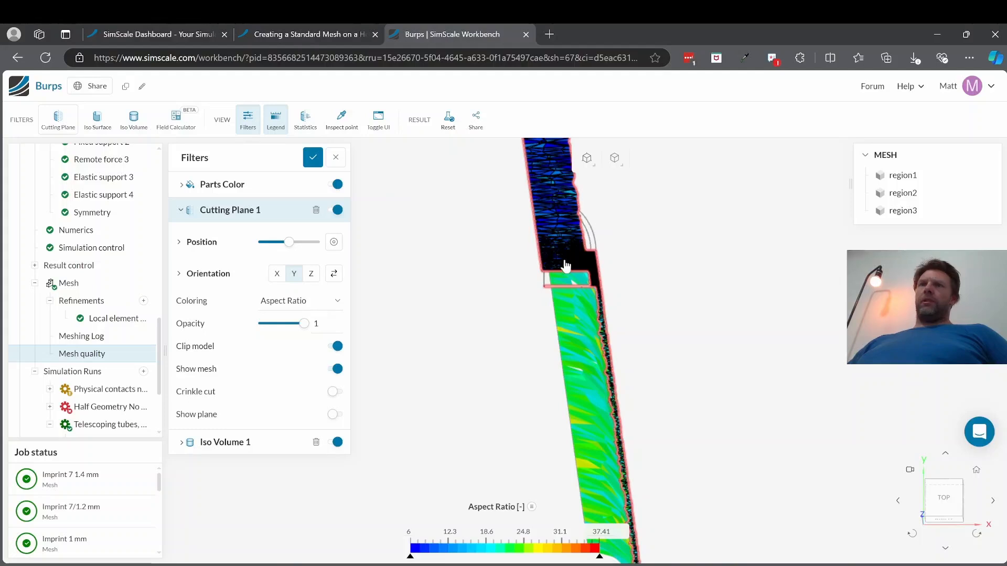
drag(565, 267, 566, 178)
scroll(600, 318, up, 6)
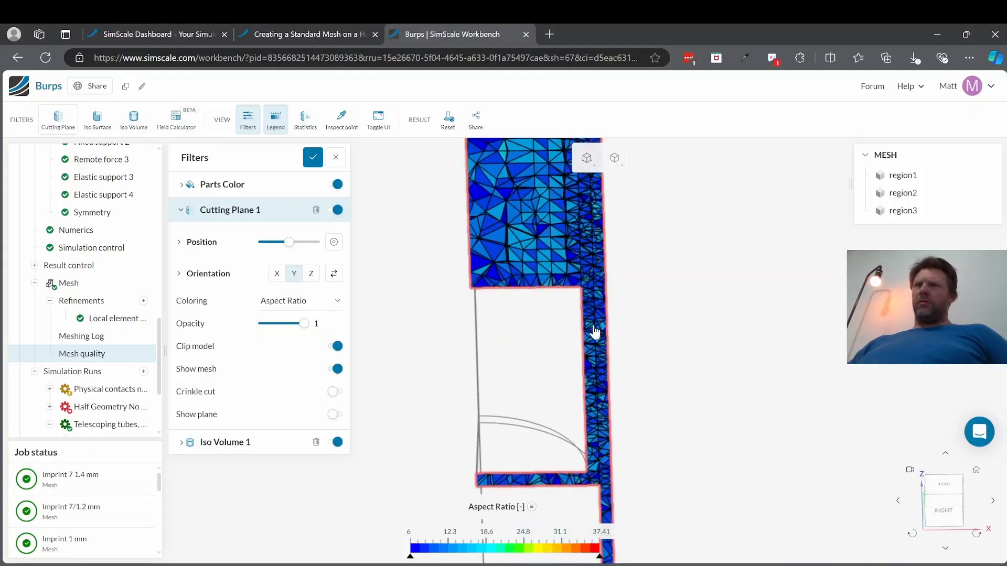
Step: Examine the Aspect Ratio section along the seat tube's lower wall and up close at the shim's contact interfaces
scroll(607, 367, down, 5)
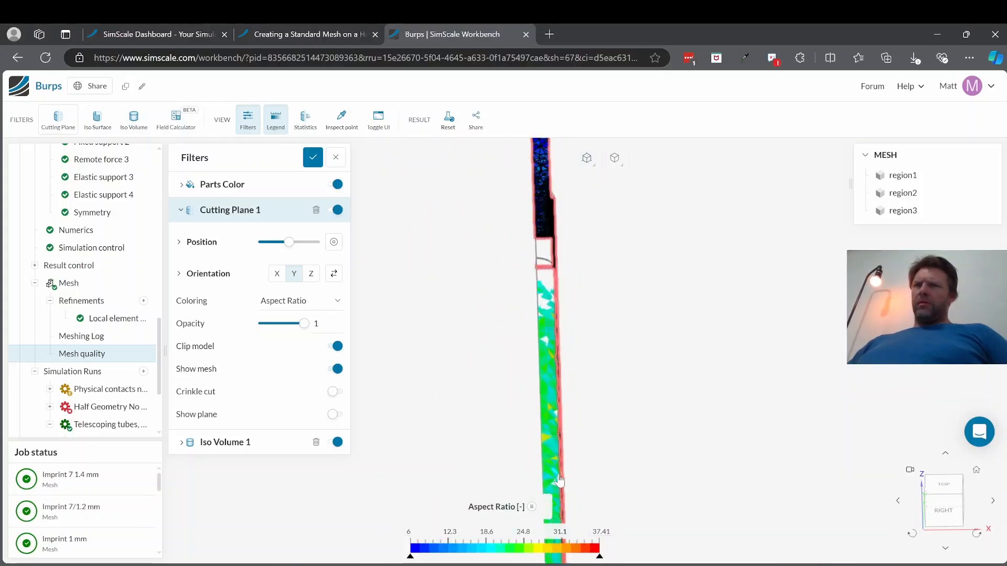
scroll(556, 478, up, 6)
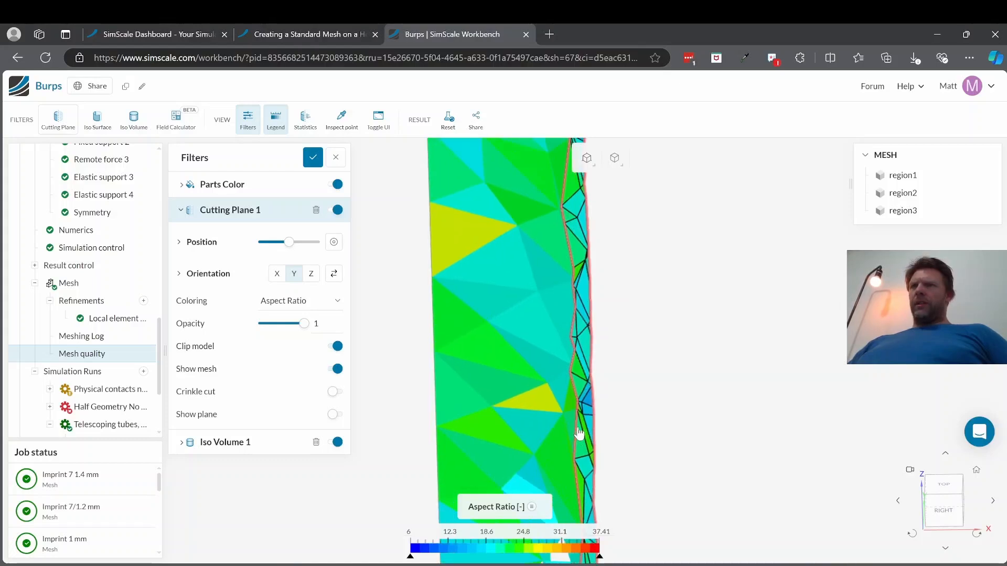
scroll(594, 427, down, 5)
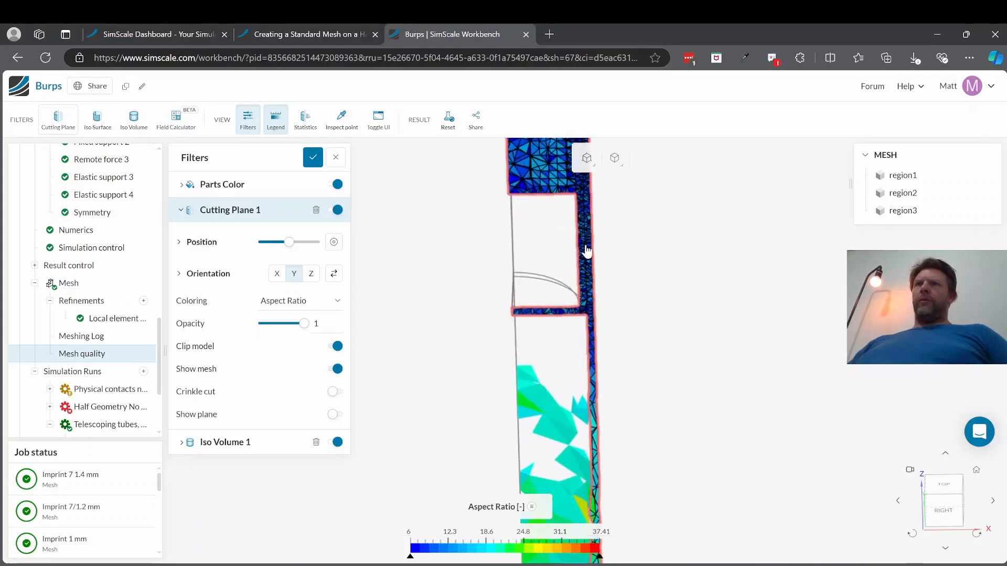
scroll(647, 396, up, 2)
scroll(674, 434, down, 4)
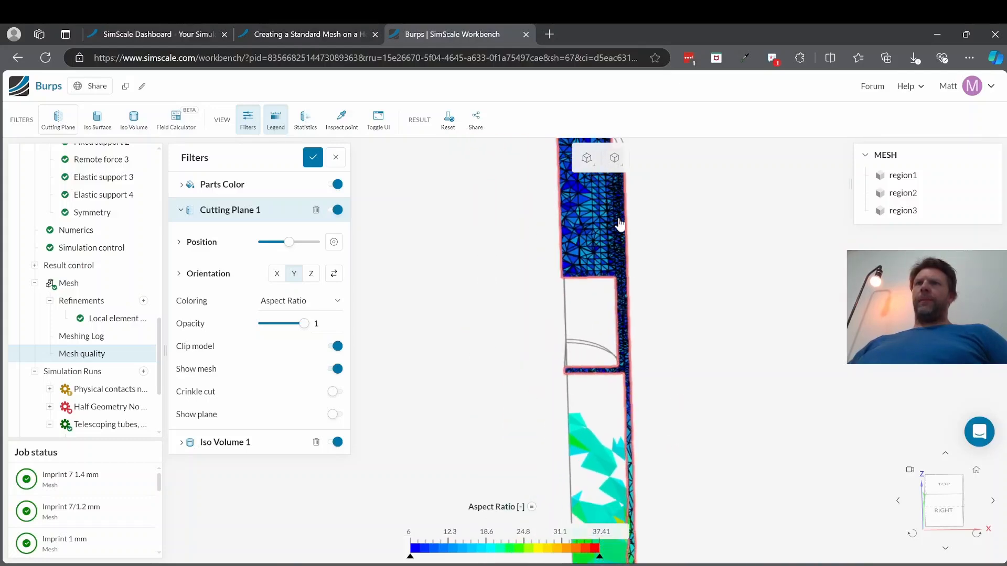
scroll(619, 224, up, 6)
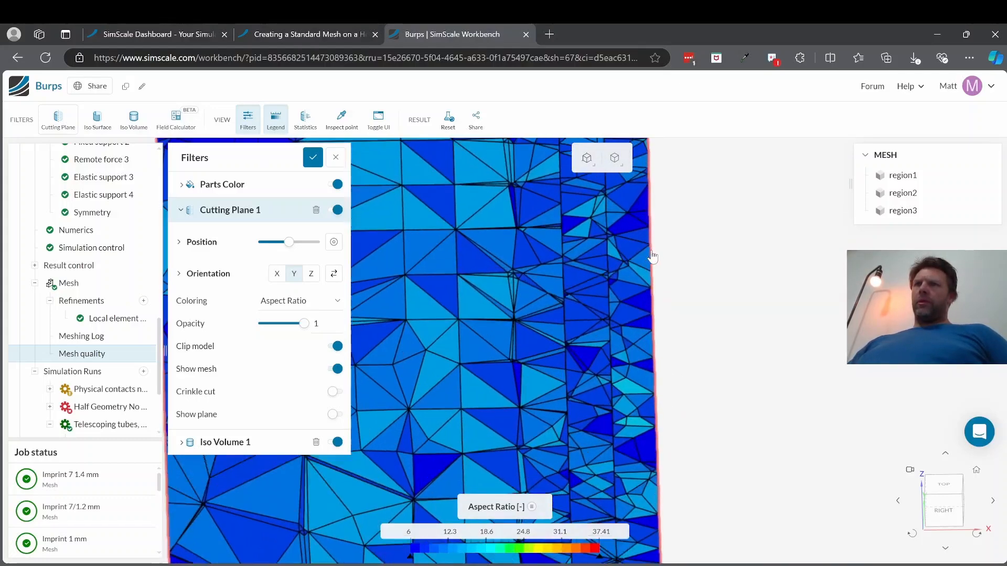
scroll(651, 258, up, 3)
scroll(600, 315, up, 3)
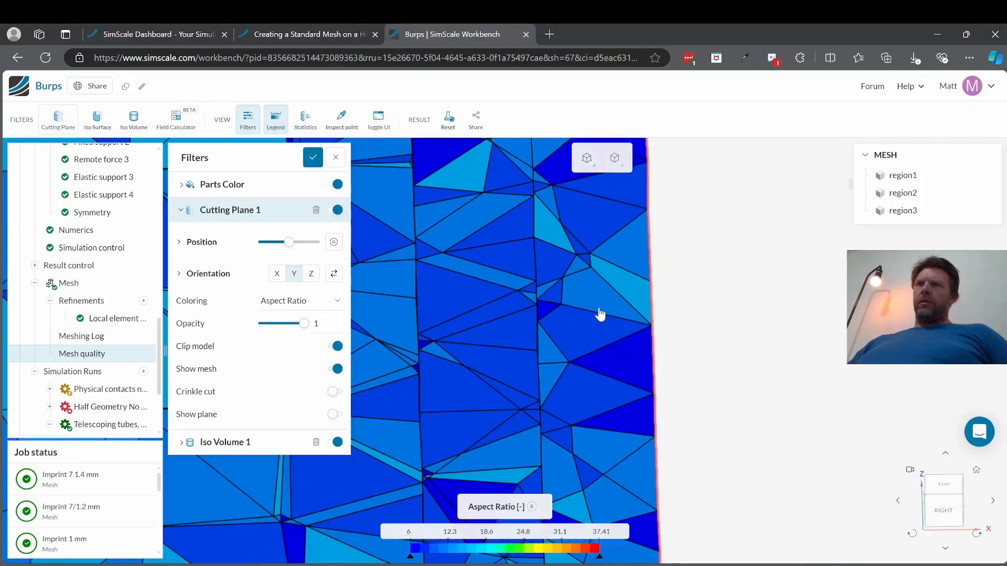
Step: Compare the sectioned elements in the thin lower tube wall with those at the upper end of the shim joint
scroll(577, 317, down, 8)
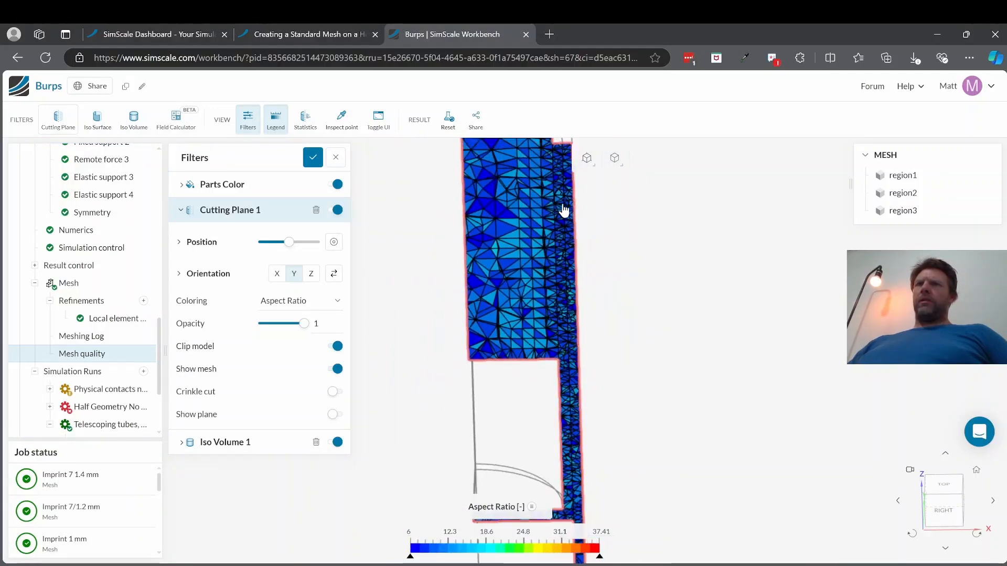
scroll(563, 210, down, 4)
scroll(543, 462, down, 6)
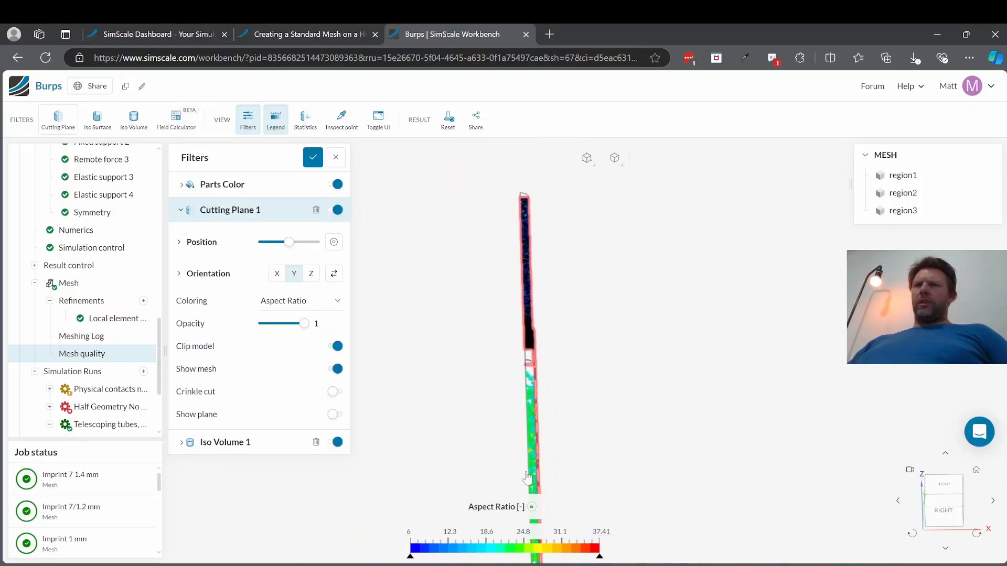
scroll(540, 341, up, 10)
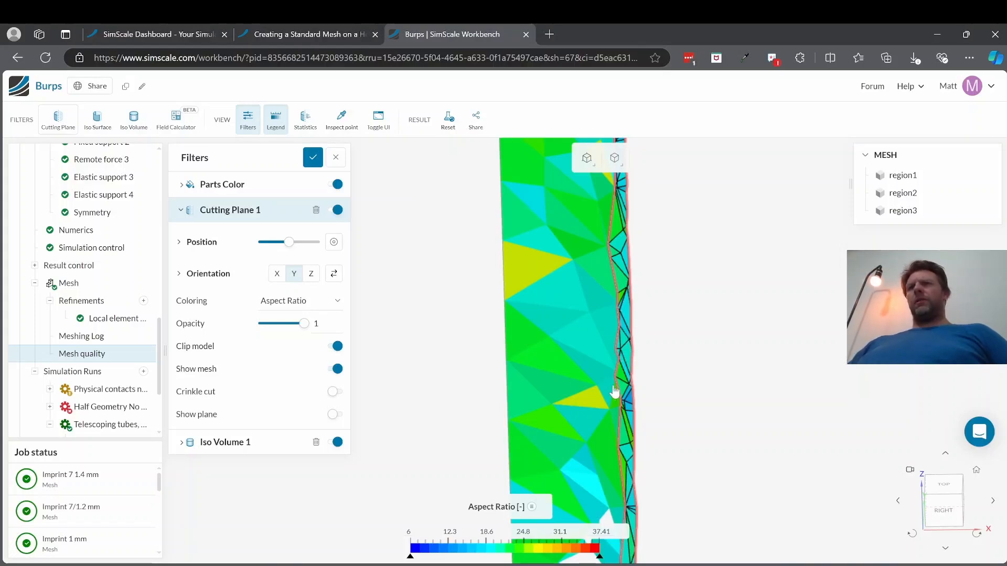
scroll(625, 472, down, 8)
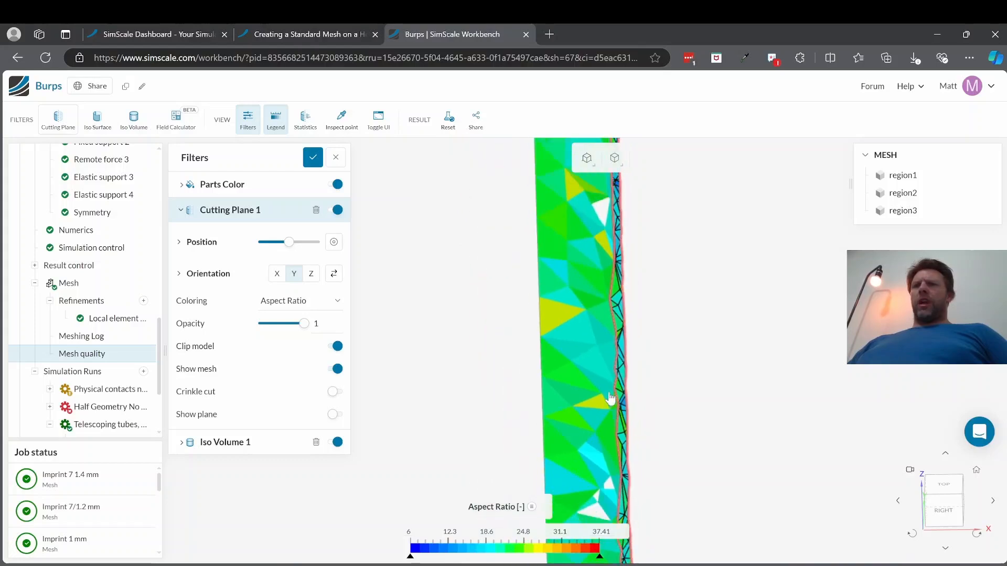
scroll(610, 424, up, 8)
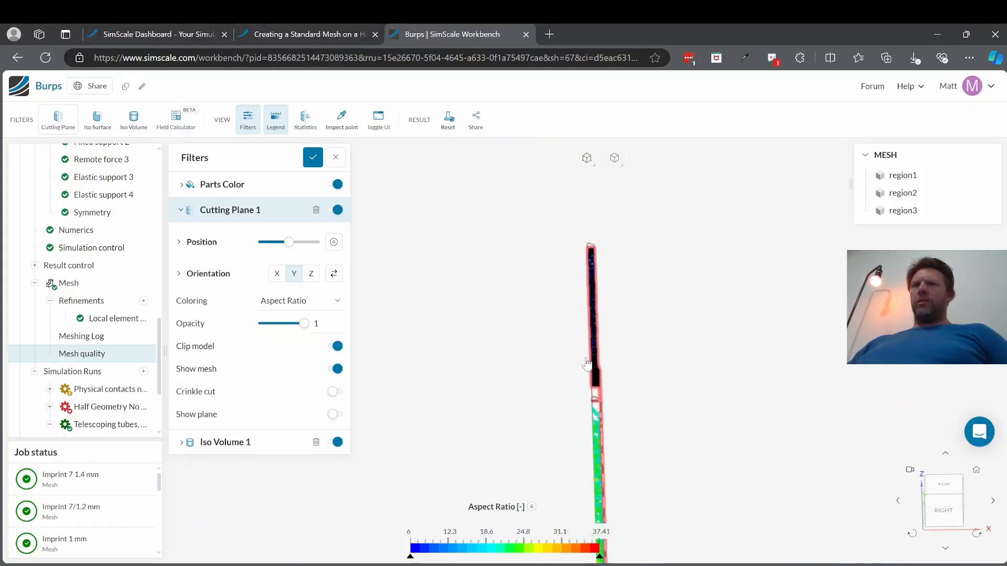
scroll(610, 386, up, 8)
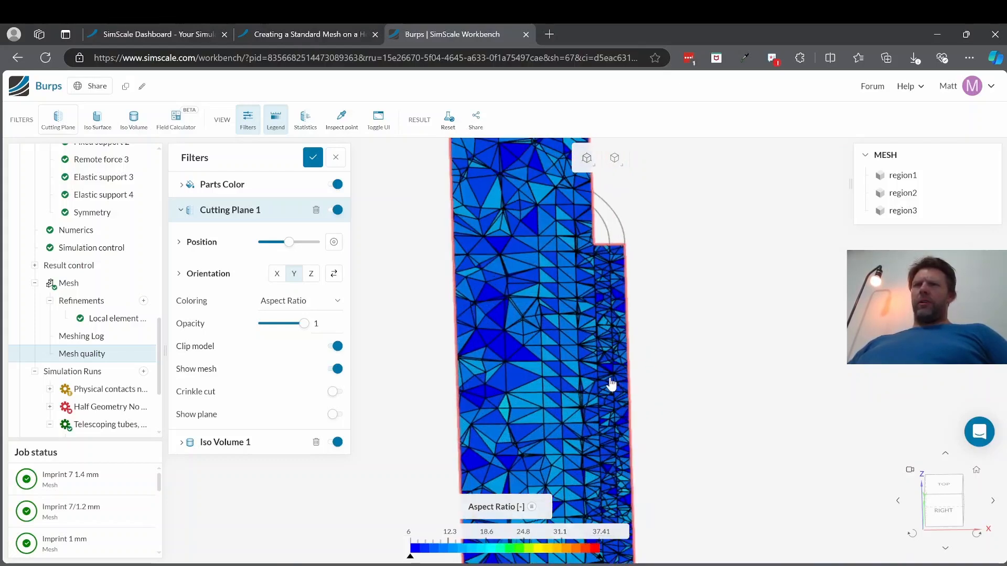
scroll(606, 340, up, 2)
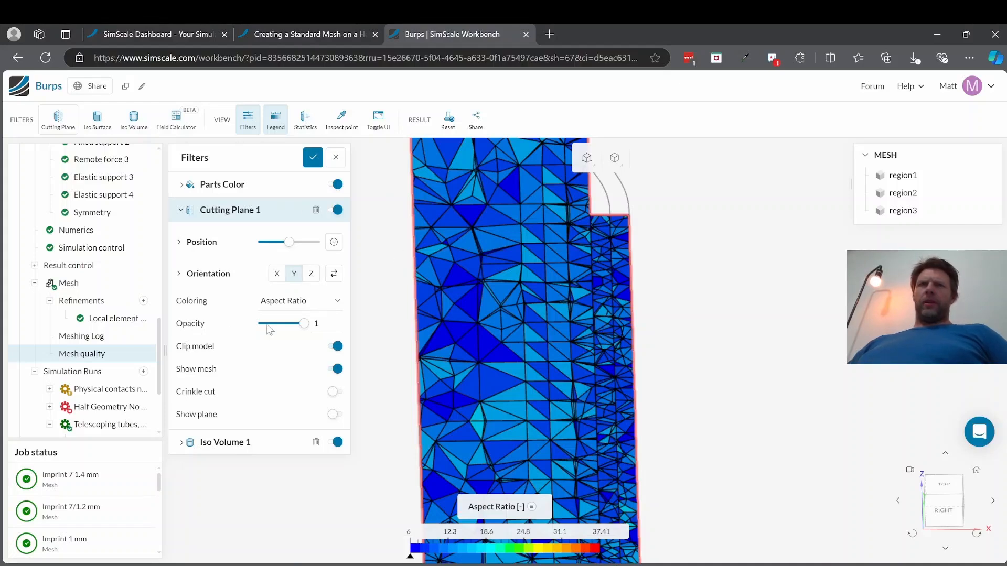
Step: Color the cutting plane by Minimum Edge Length and examine element sizes through the shim joint and adjoining tube
click(329, 307)
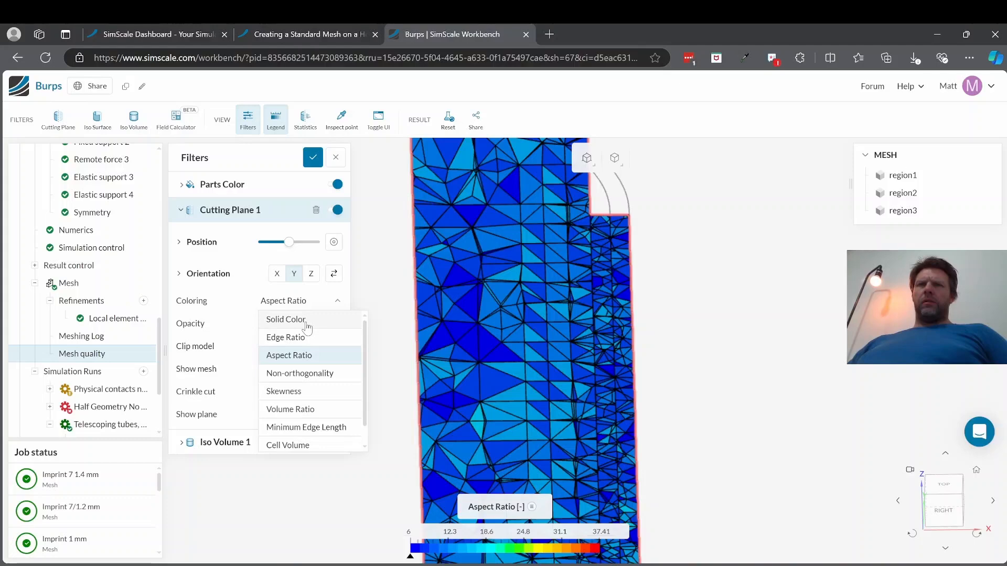
click(294, 428)
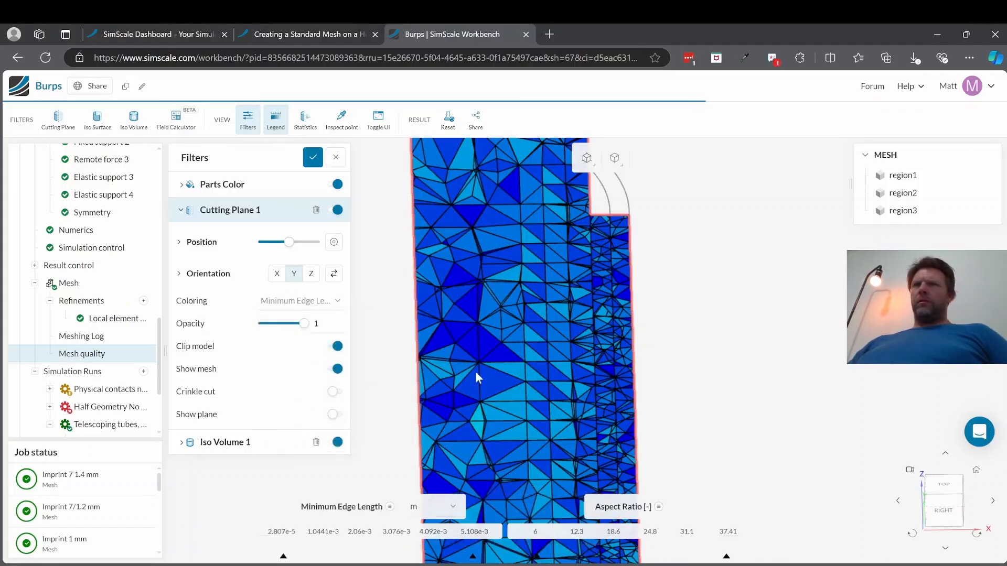
scroll(614, 367, down, 3)
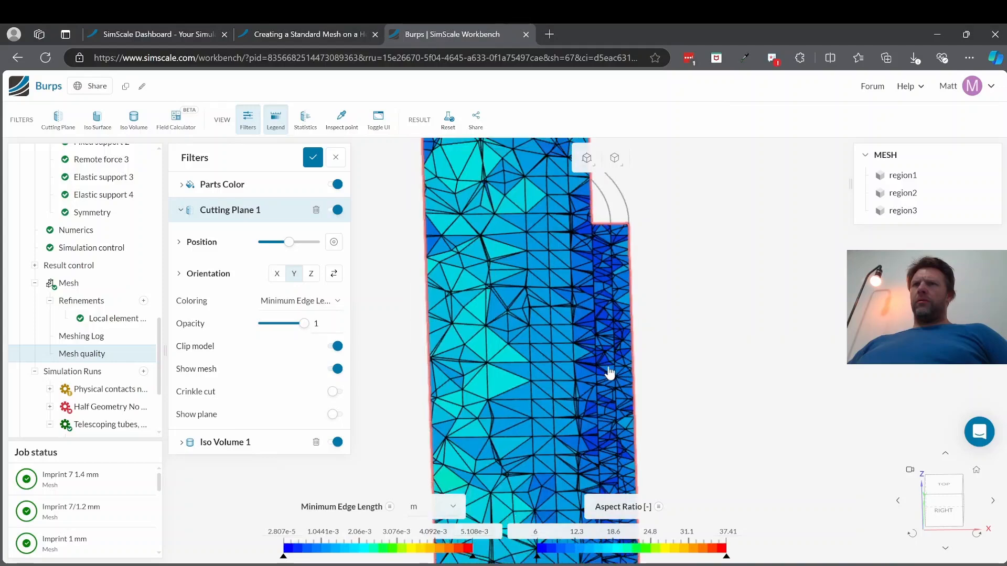
scroll(609, 373, down, 5)
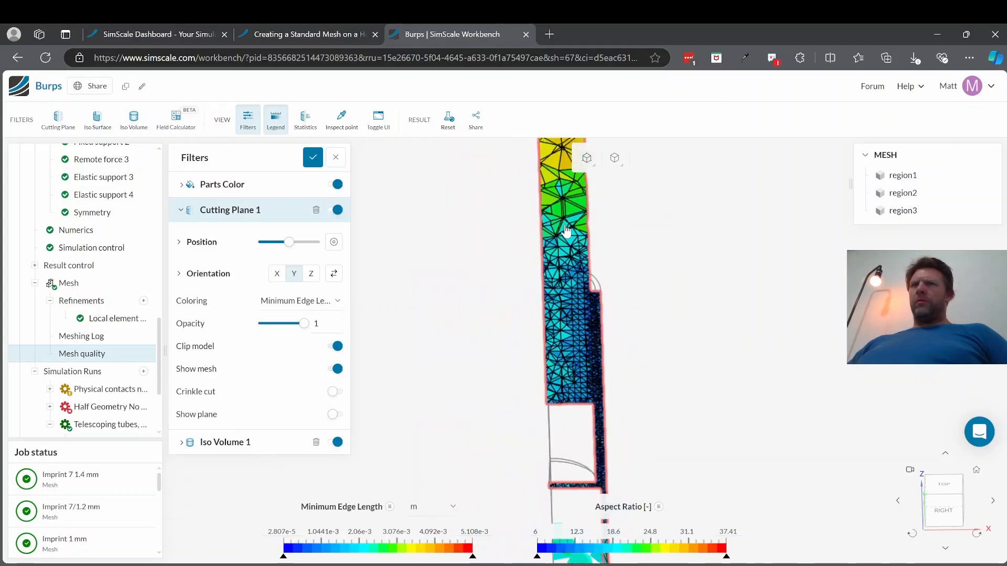
scroll(559, 249, down, 5)
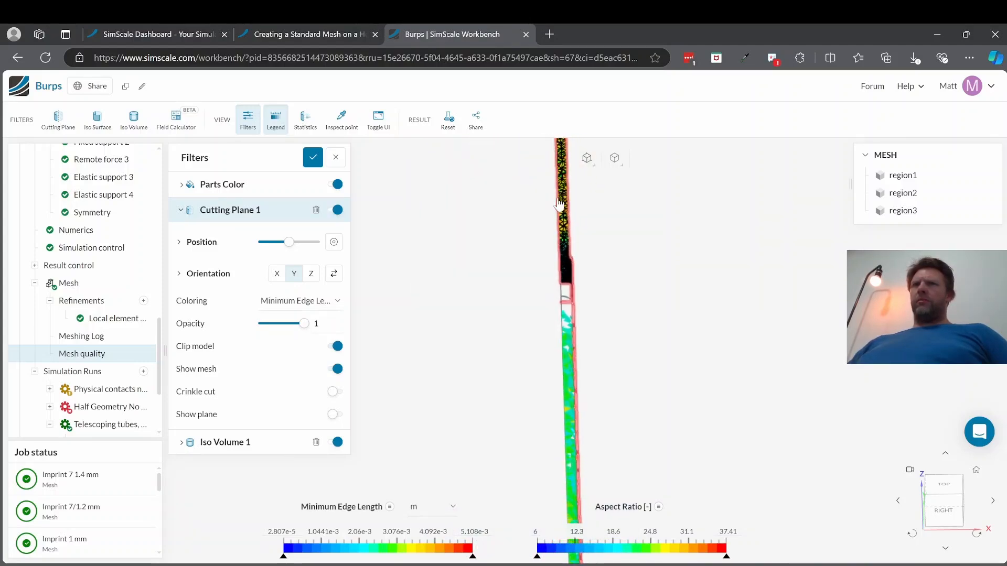
scroll(574, 315, up, 10)
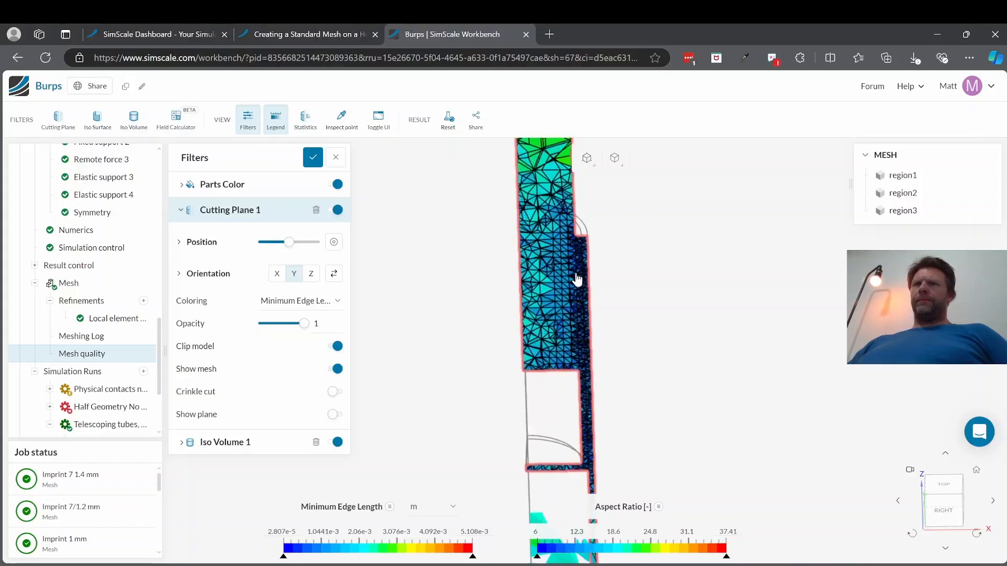
scroll(583, 288, up, 3)
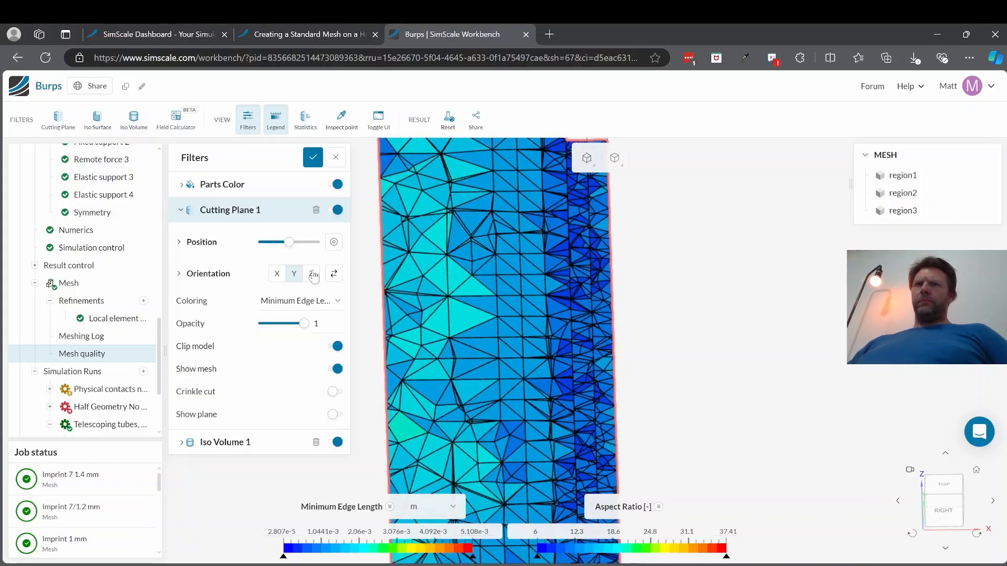
Step: Set the cutting plane to Solid Color with 0.4 opacity and examine the mesh lines around the shim joint
click(323, 308)
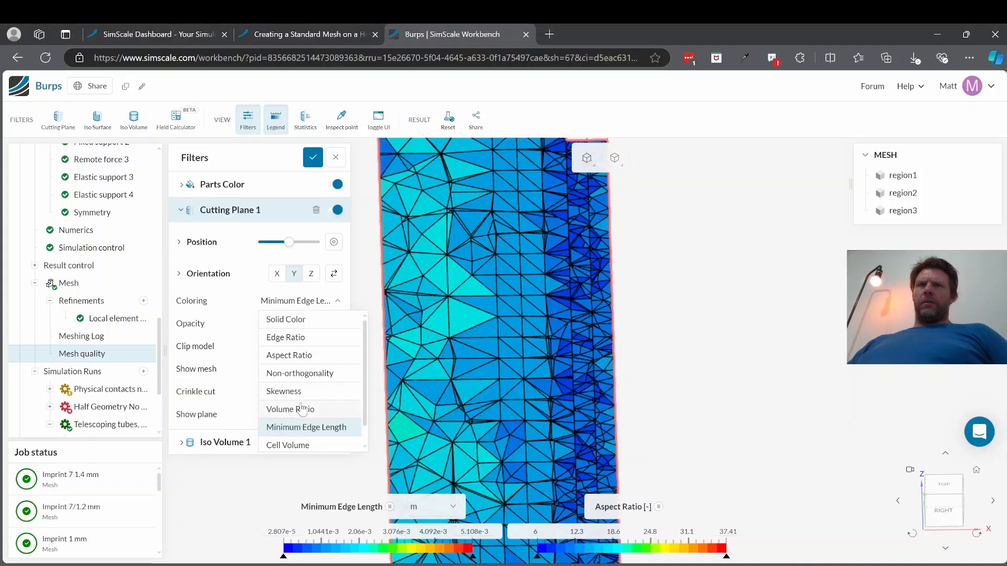
click(303, 322)
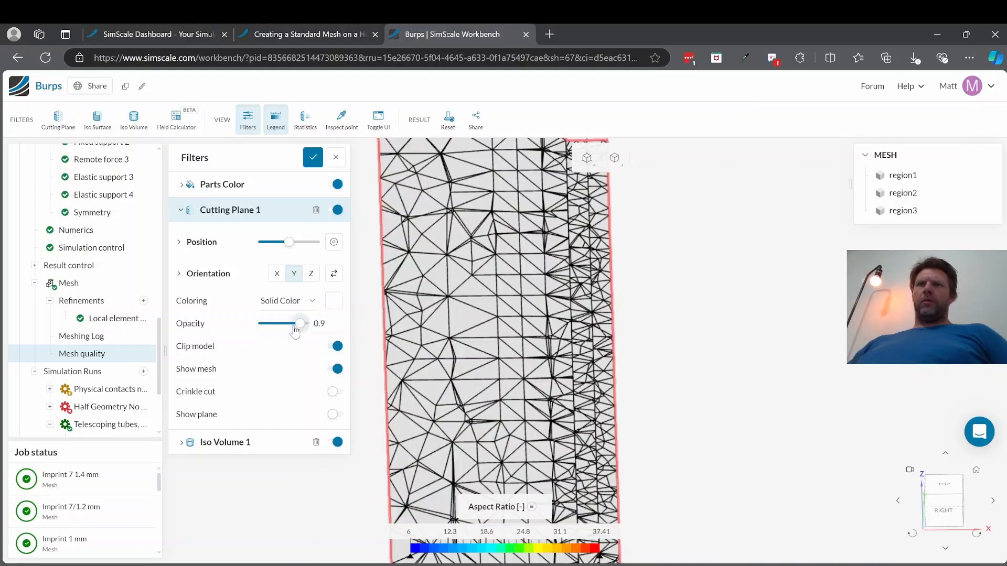
drag(295, 329, 280, 331)
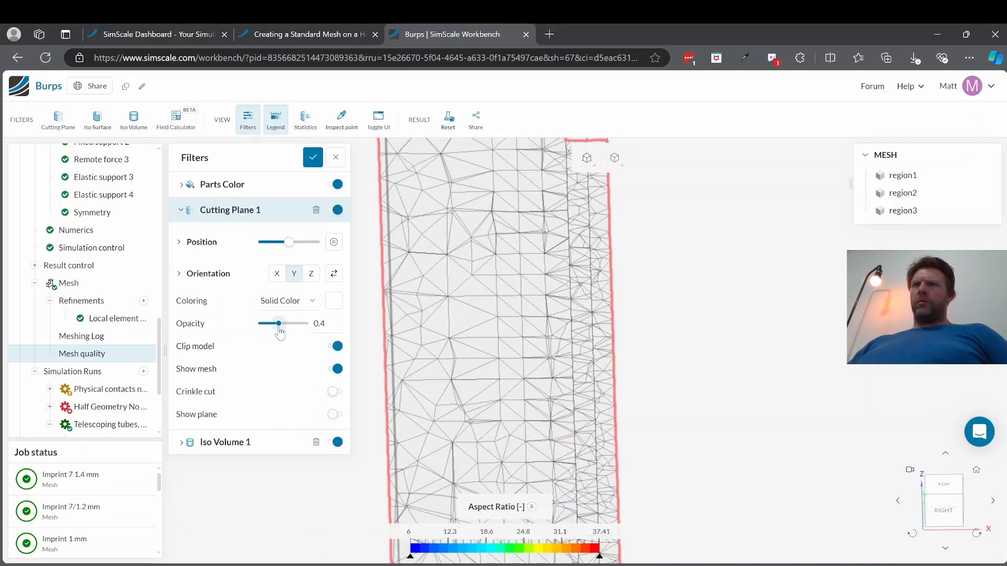
scroll(535, 297, up, 5)
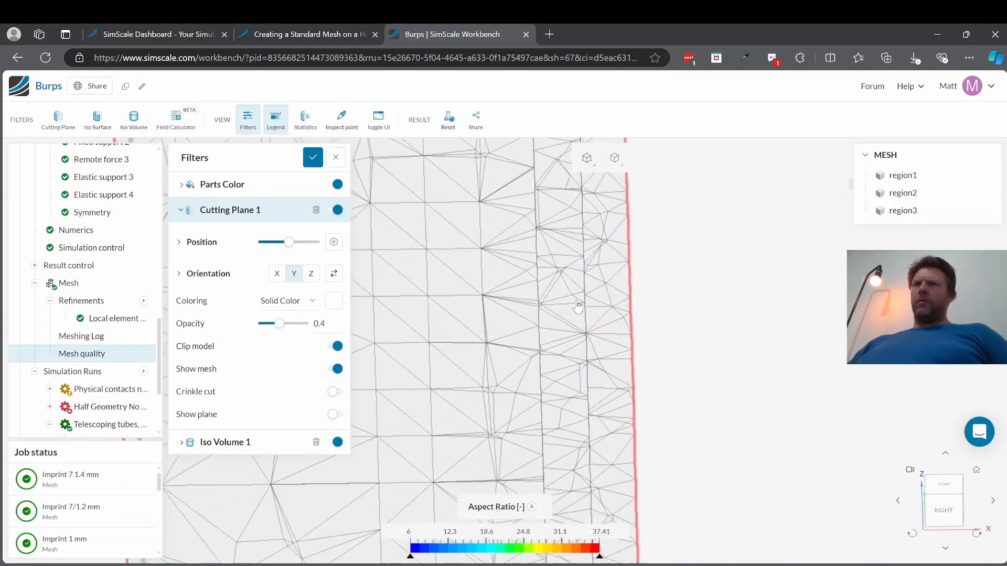
scroll(577, 307, down, 6)
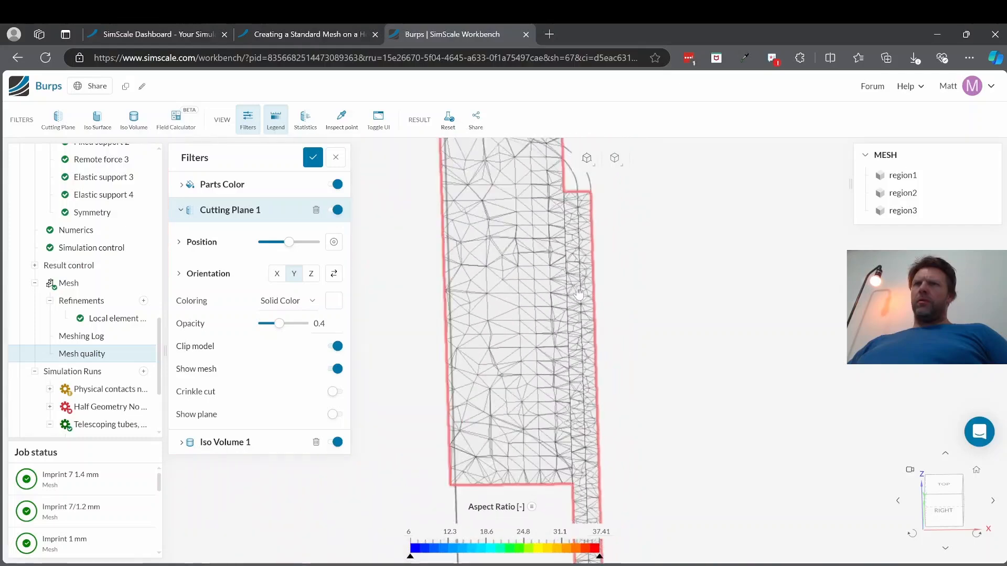
scroll(577, 255, up, 8)
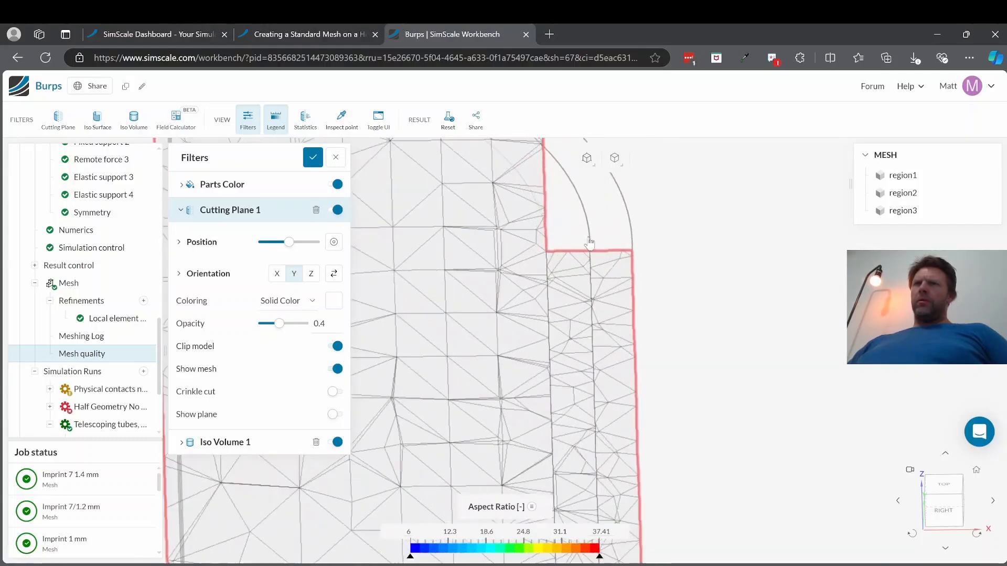
Step: Turn off model clipping for the cutting plane and view the shim's upper end from a different angle
scroll(597, 297, down, 1)
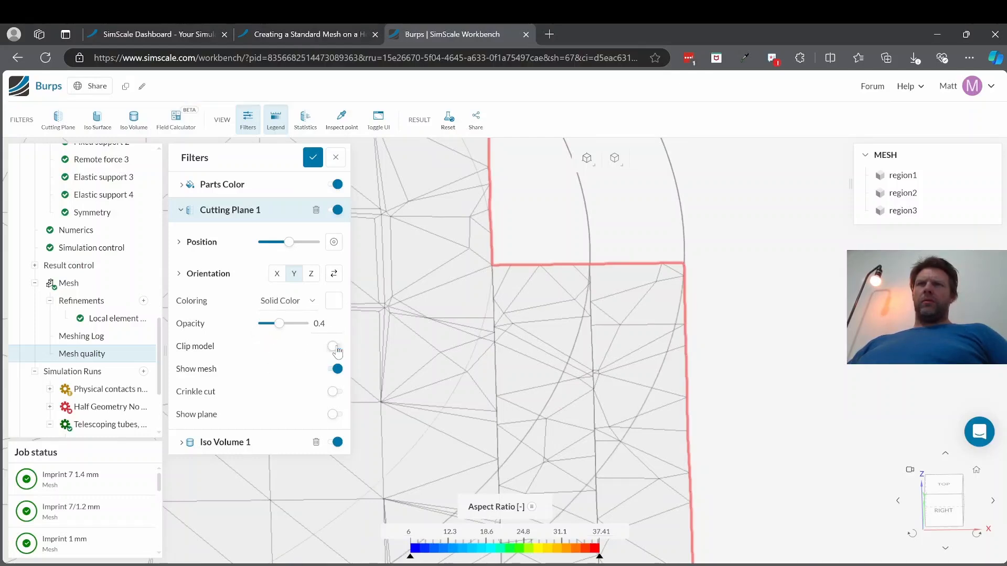
scroll(596, 329, down, 5)
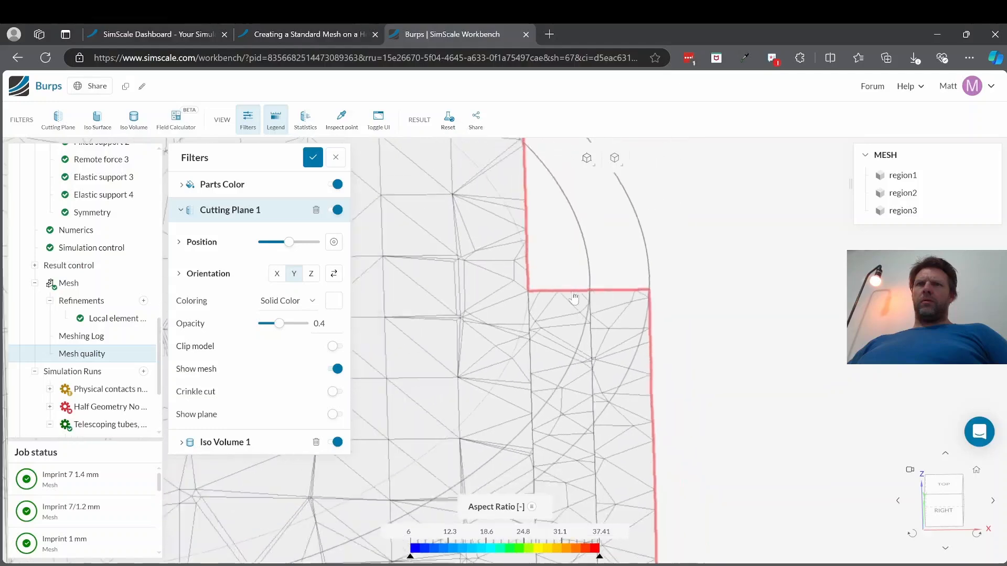
drag(596, 329, 563, 270)
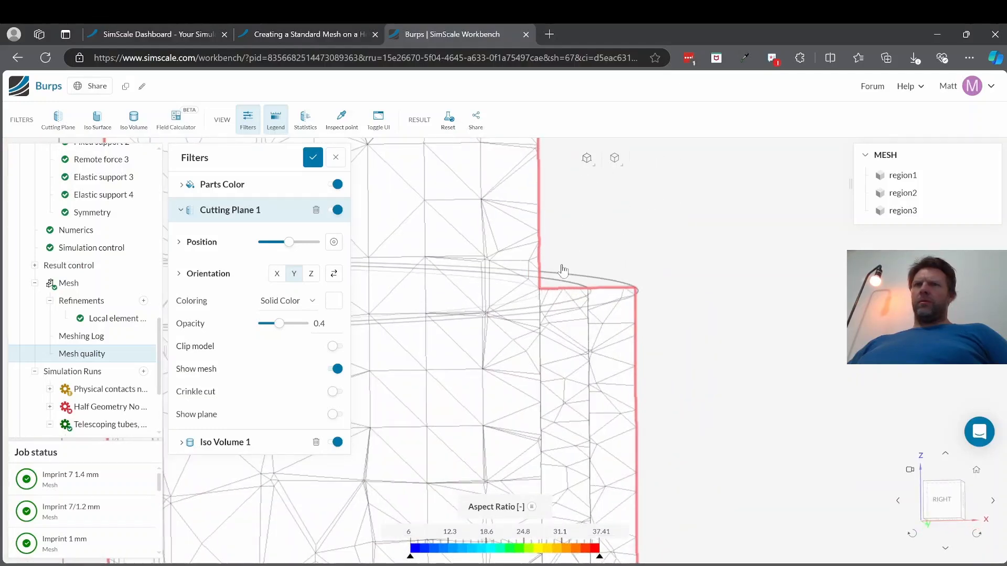
Step: Enable the crinkle cut on the cutting plane and examine the whole cells around the shim's upper end
click(342, 393)
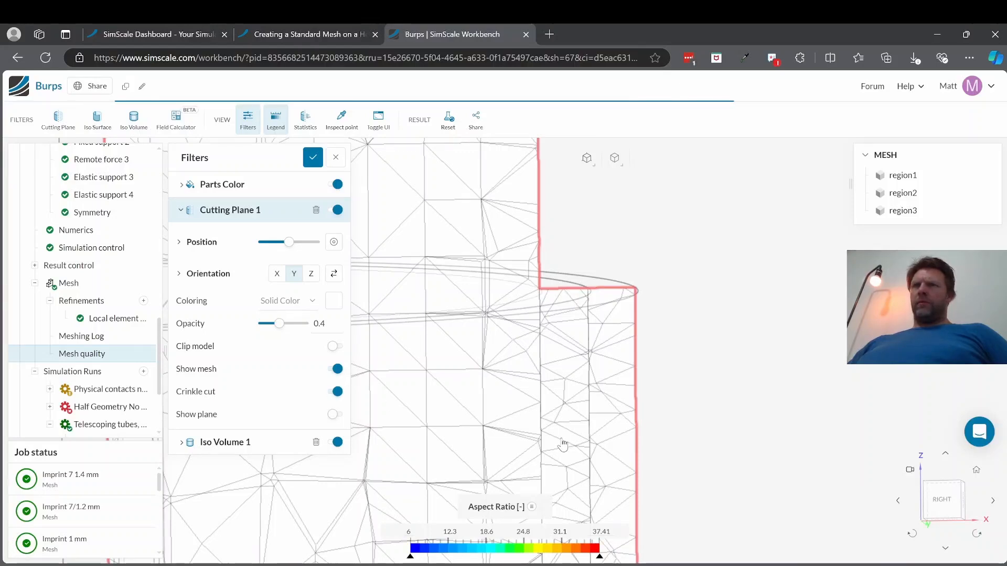
drag(563, 445, 561, 430)
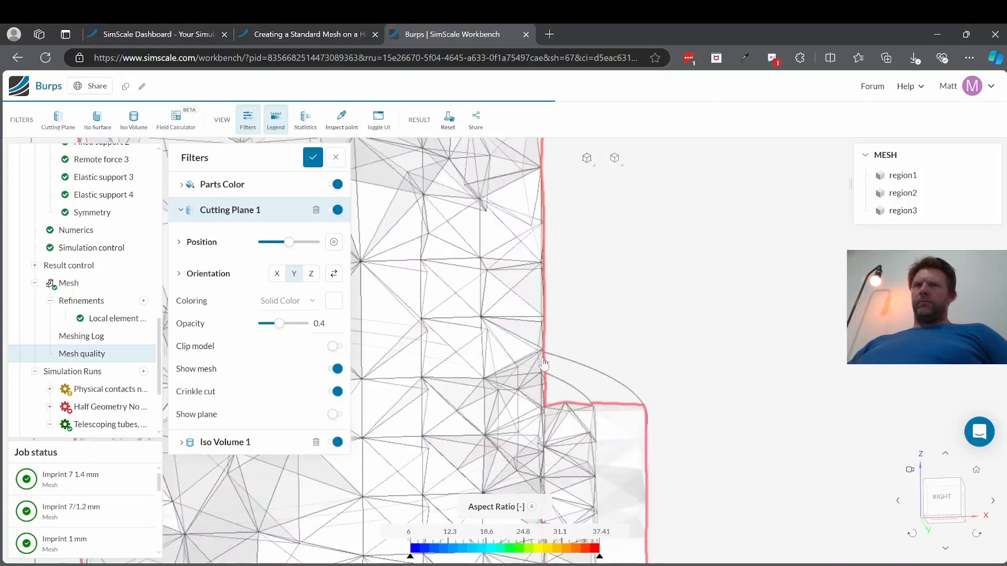
scroll(603, 462, up, 5)
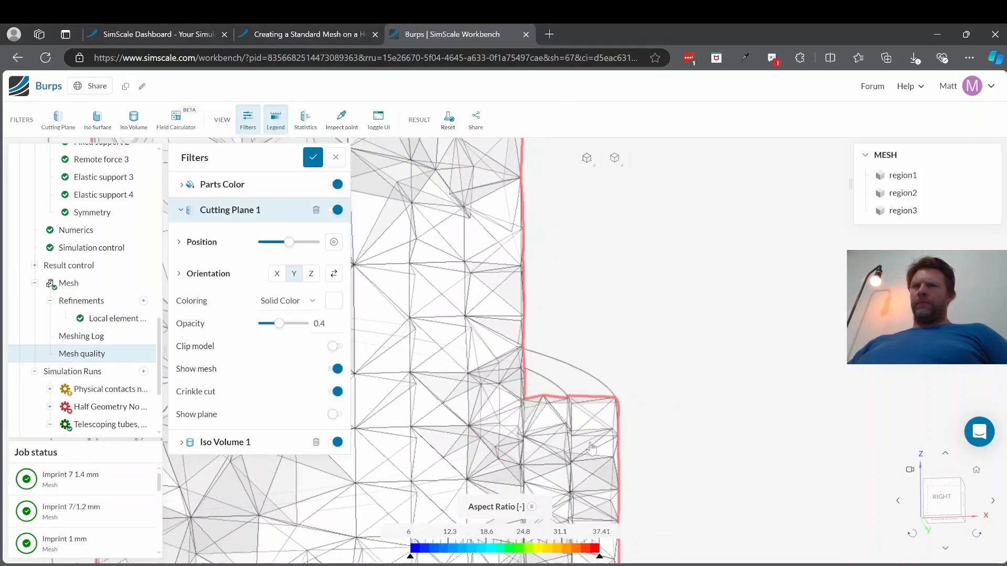
scroll(556, 450, up, 1)
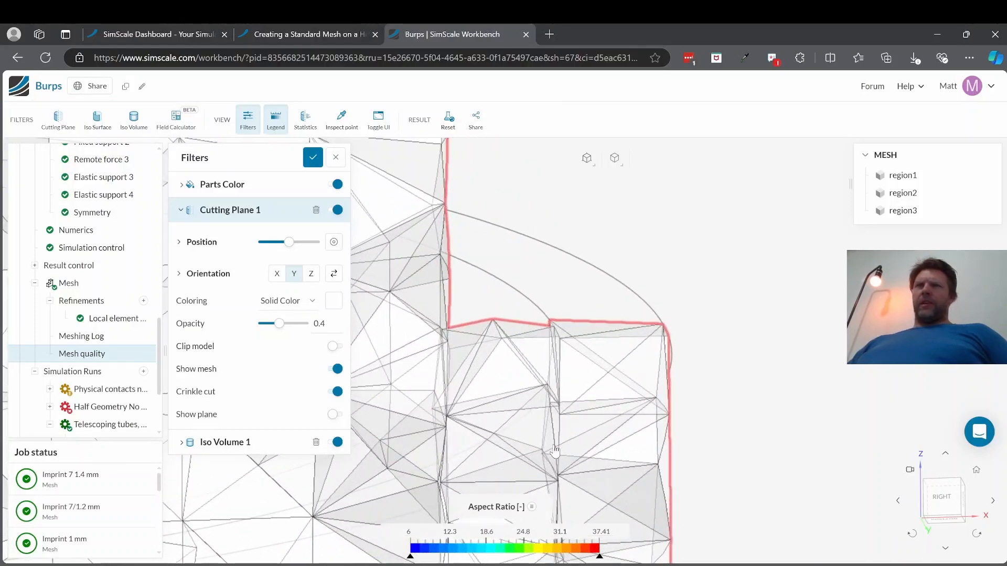
scroll(556, 450, down, 1)
scroll(546, 449, down, 5)
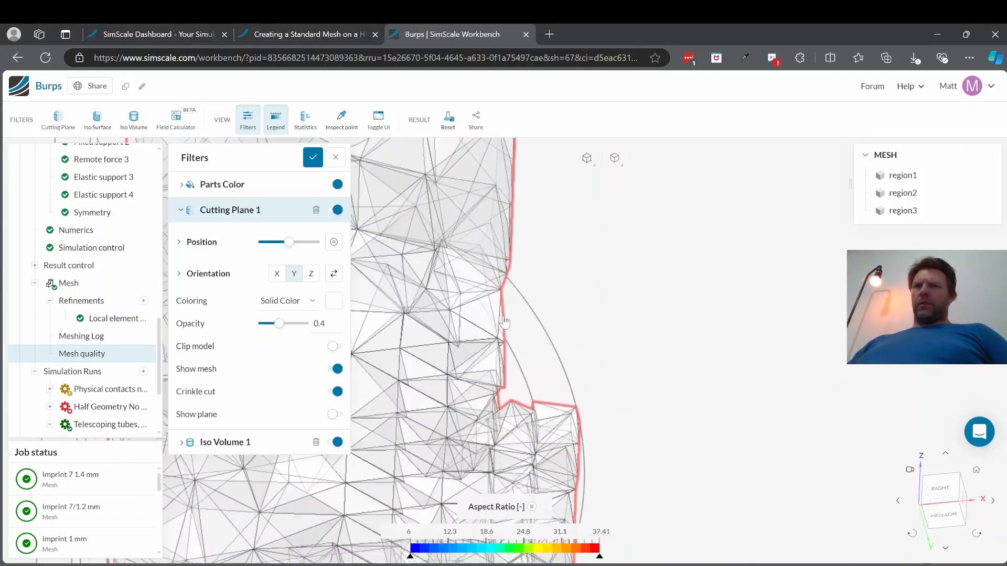
drag(547, 450, 489, 341)
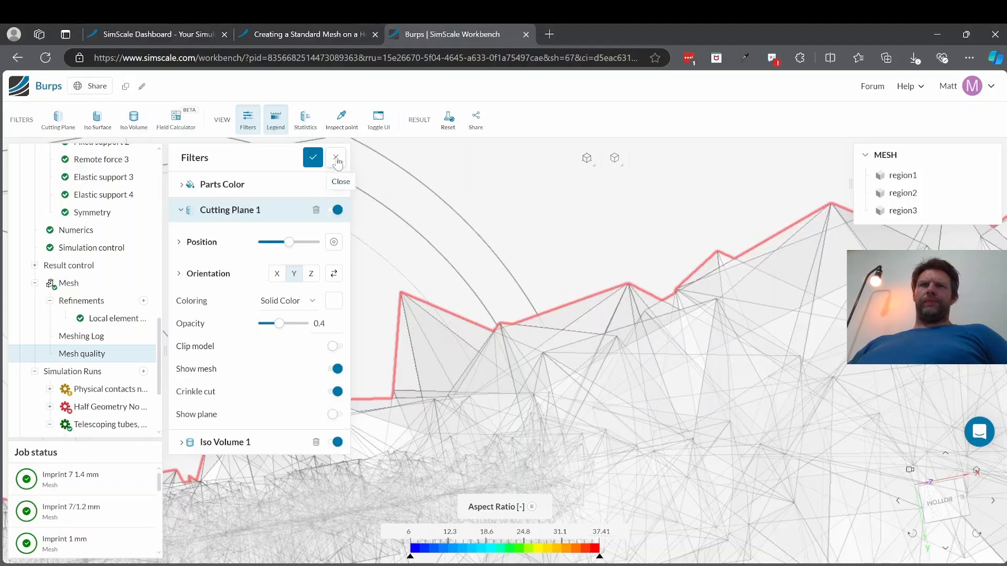
Step: Close the filter settings and examine the jagged crinkle-cut cells up close
click(336, 158)
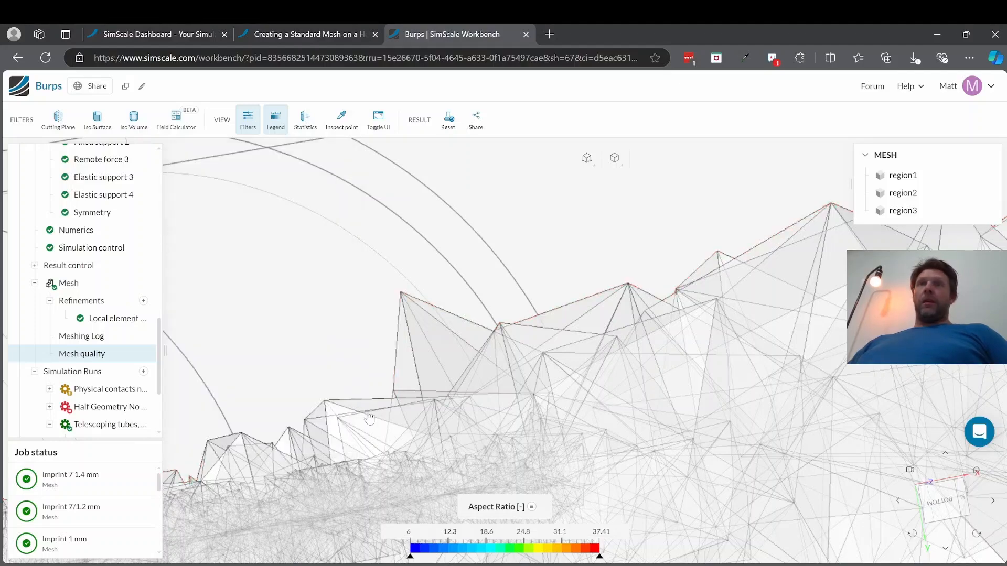
scroll(512, 539, up, 3)
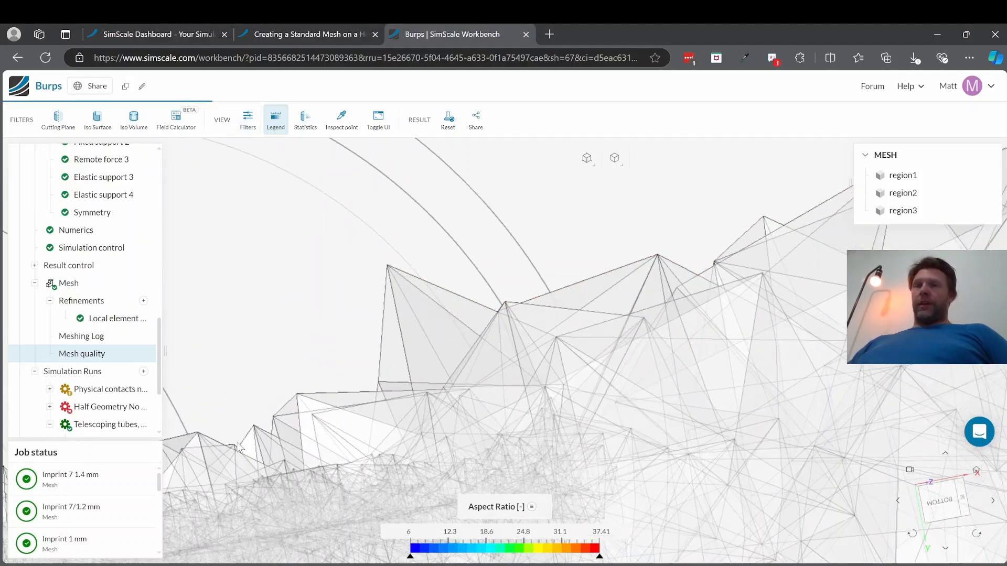
scroll(386, 404, up, 1)
scroll(385, 404, down, 2)
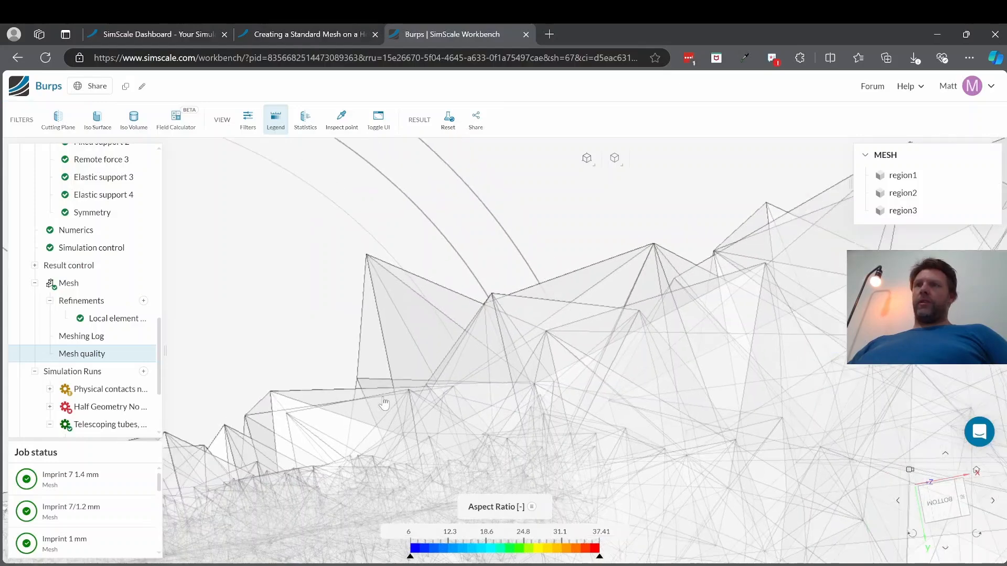